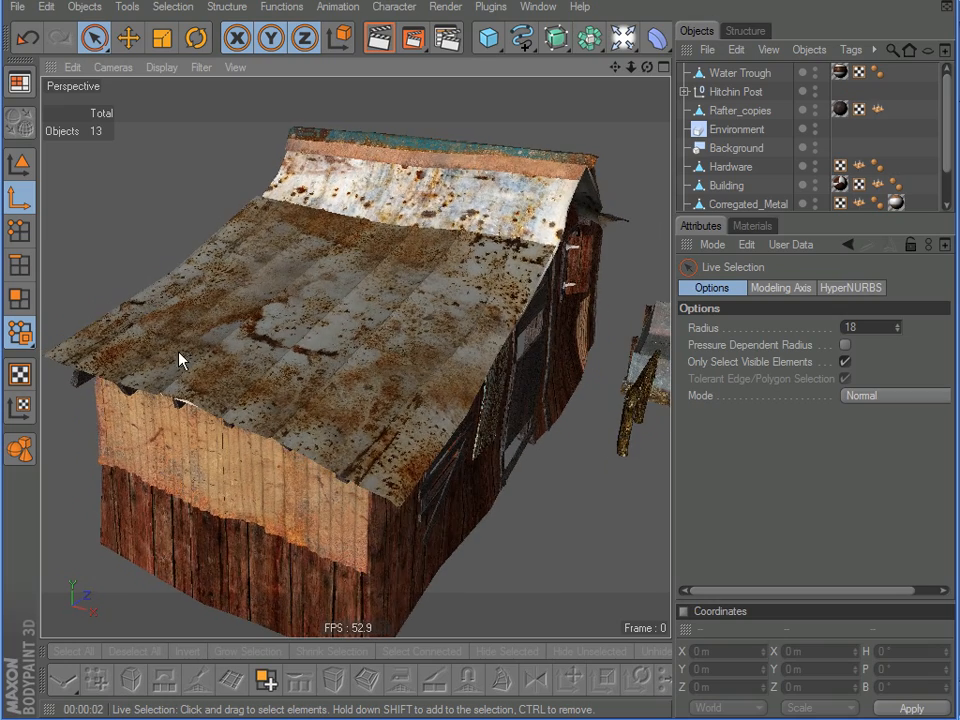
- Examine the textured shack's front wall, corrugated side and roof, closing in on the front gable and its eaves
{"action": "left_click_drag", "start_coordinate": [467, 349], "coordinate": [343, 401], "text": "alt"}
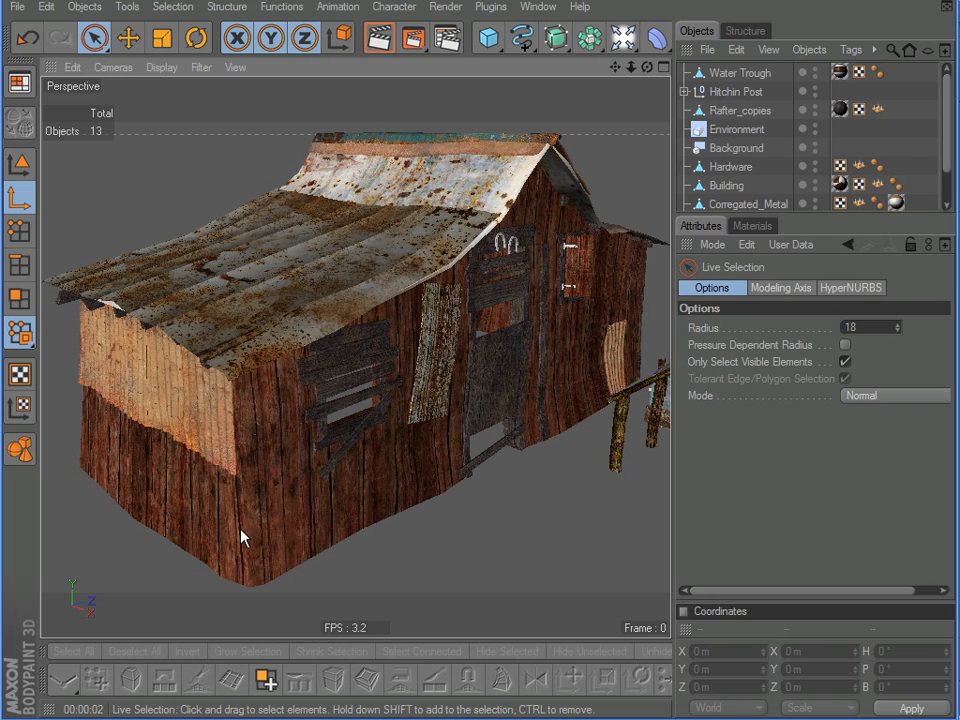
{"action": "right_click_drag", "start_coordinate": [241, 536], "coordinate": [424, 302], "text": "alt"}
{"action": "middle_click_drag", "start_coordinate": [461, 290], "coordinate": [476, 281], "text": "alt"}
{"action": "left_click_drag", "start_coordinate": [476, 281], "coordinate": [422, 336], "text": "alt"}
{"action": "right_click_drag", "start_coordinate": [422, 336], "coordinate": [443, 328], "text": "alt"}
{"action": "middle_click_drag", "start_coordinate": [443, 328], "coordinate": [463, 349], "text": "alt"}
{"action": "left_click_drag", "start_coordinate": [463, 349], "coordinate": [495, 311], "text": "alt"}
{"action": "middle_click_drag", "start_coordinate": [495, 311], "coordinate": [479, 159], "text": "alt"}
{"action": "right_click_drag", "start_coordinate": [480, 158], "coordinate": [489, 156], "text": "alt"}
{"action": "left_click_drag", "start_coordinate": [489, 156], "coordinate": [536, 206], "text": "alt"}
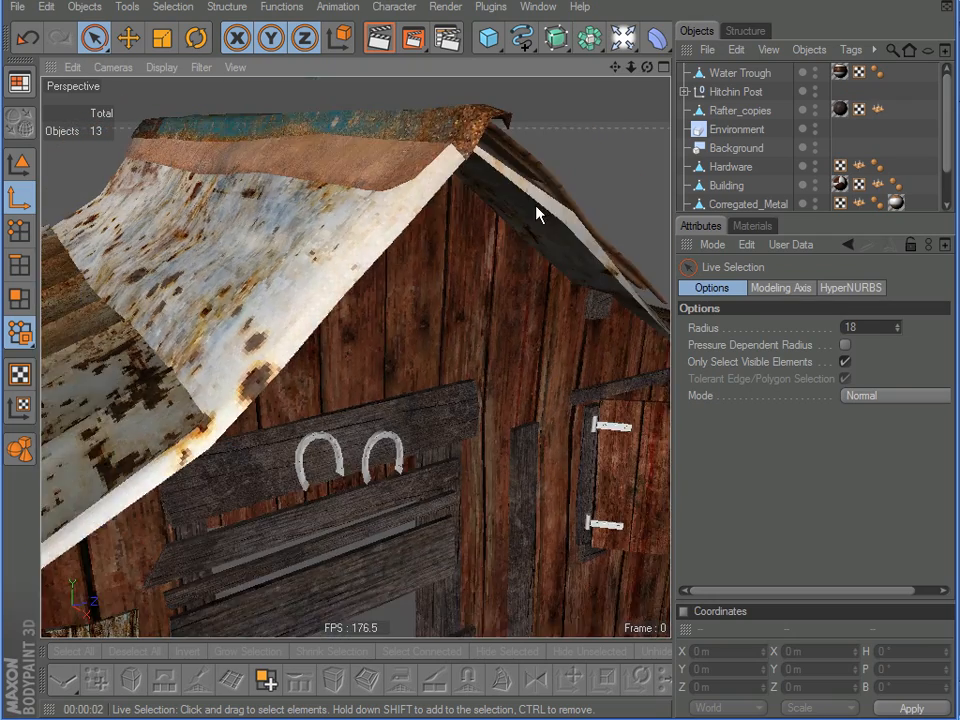
- Inspect the overlapping metal sheets and ridge cap where they meet the peak of the front gable
{"action": "middle_click_drag", "start_coordinate": [536, 206], "coordinate": [467, 349], "text": "alt"}
{"action": "mouse_move", "coordinate": [467, 349]}
{"action": "left_mouse_down", "text": "alt"}
{"action": "mouse_move", "coordinate": [380, 390]}
{"action": "mouse_move", "coordinate": [467, 349]}
{"action": "left_mouse_up", "text": "alt"}
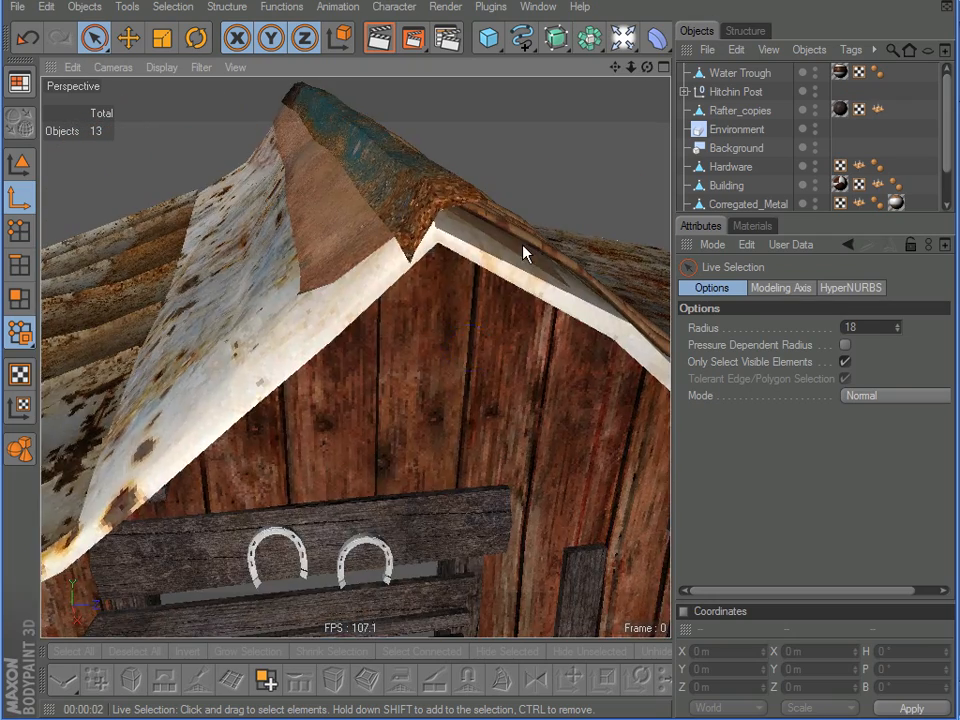
{"action": "left_click_drag", "start_coordinate": [514, 249], "coordinate": [420, 300], "text": "alt"}
{"action": "left_click_drag", "start_coordinate": [514, 256], "coordinate": [480, 272], "text": "alt"}
{"action": "left_click_drag", "start_coordinate": [321, 237], "coordinate": [443, 260], "text": "alt"}
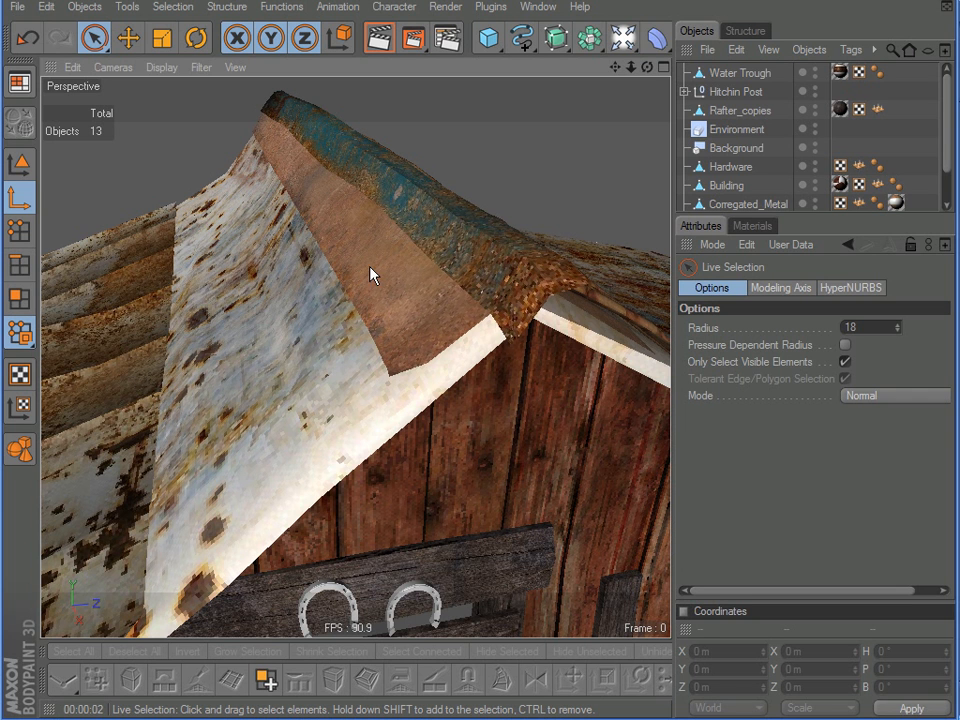
{"action": "left_click_drag", "start_coordinate": [321, 300], "coordinate": [410, 287], "text": "alt"}
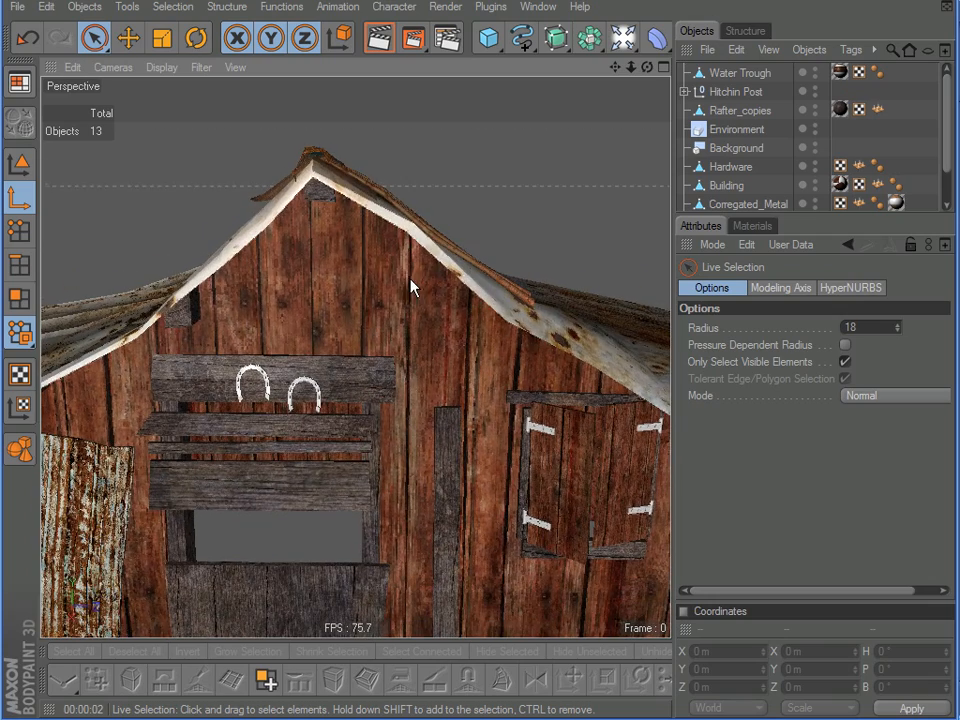
- Examine the shack's other roof slope, rusted blue metal wall and remaining sides from several angles
{"action": "left_click_drag", "start_coordinate": [548, 372], "coordinate": [467, 358], "text": "alt"}
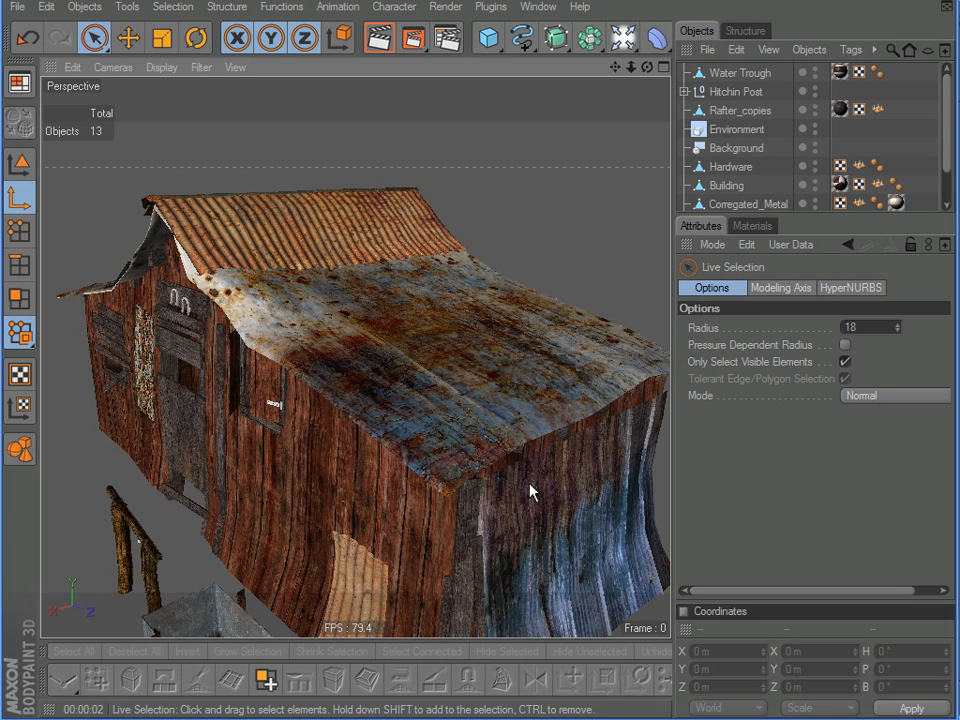
{"action": "left_click_drag", "start_coordinate": [509, 497], "coordinate": [440, 335], "text": "alt"}
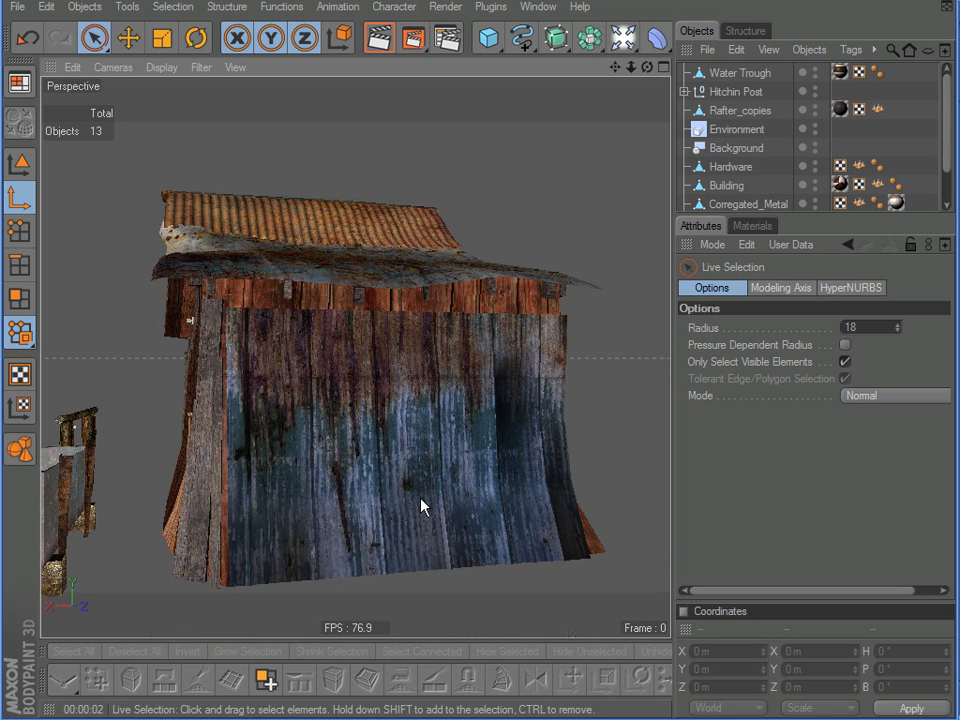
{"action": "left_click_drag", "start_coordinate": [430, 418], "coordinate": [469, 347], "text": "alt"}
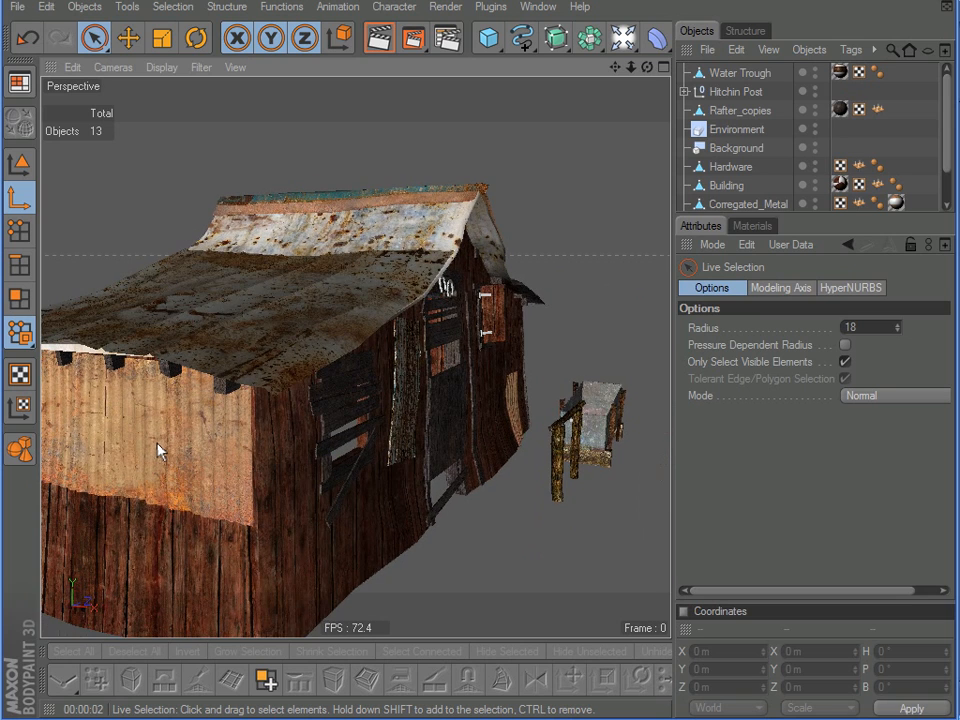
{"action": "left_click_drag", "start_coordinate": [157, 451], "coordinate": [538, 431], "text": "alt"}
{"action": "left_click_drag", "start_coordinate": [617, 422], "coordinate": [478, 342], "text": "alt"}
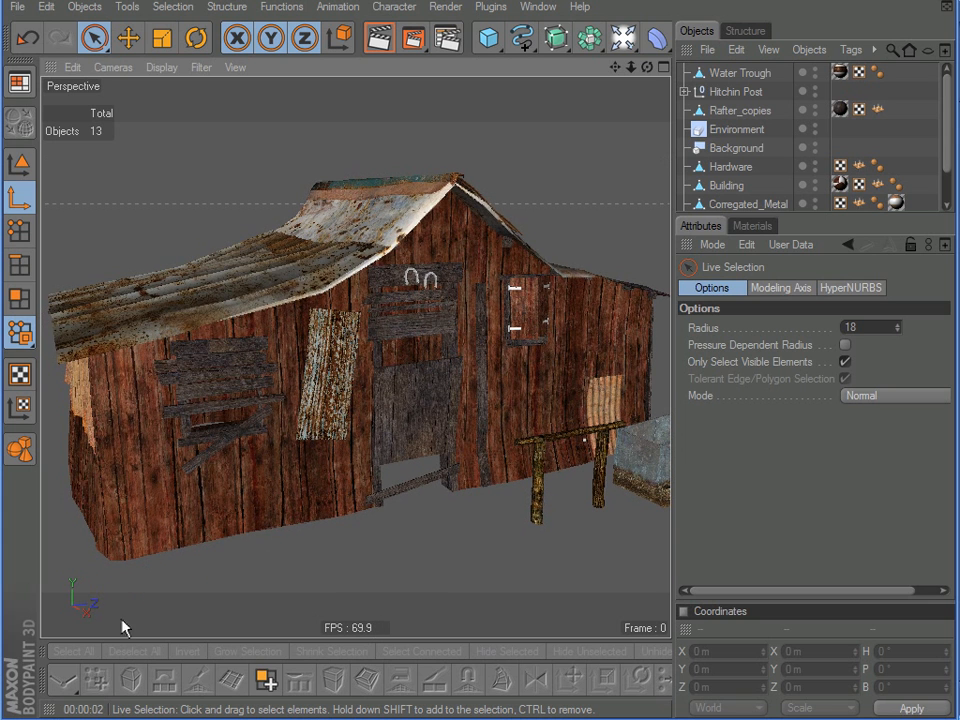
- Switch to the web browser and look through the first page of Gnomonology's Textures section
{"action": "key", "text": "alt+Tab"}
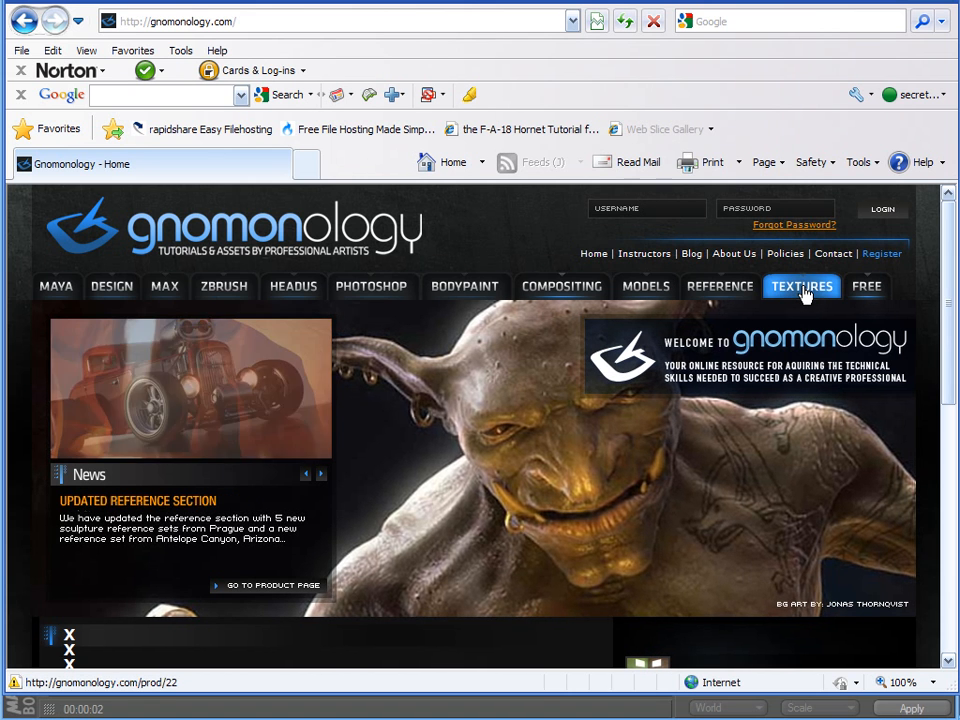
{"action": "left_click", "coordinate": [803, 288]}
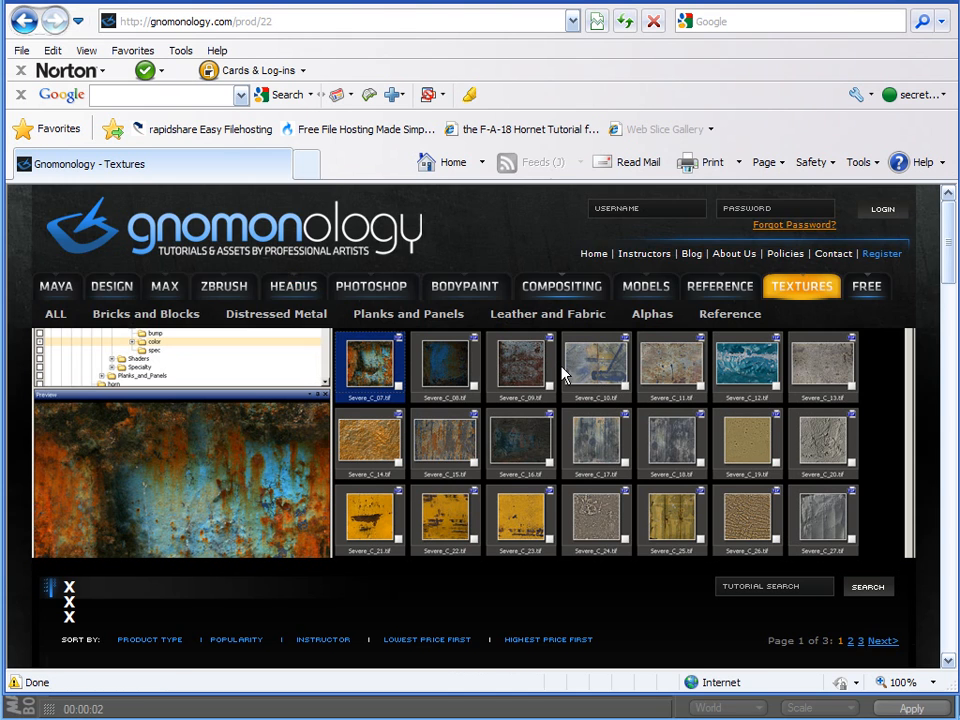
{"action": "scroll", "coordinate": [563, 374], "scroll_direction": "down", "scroll_amount": 3}
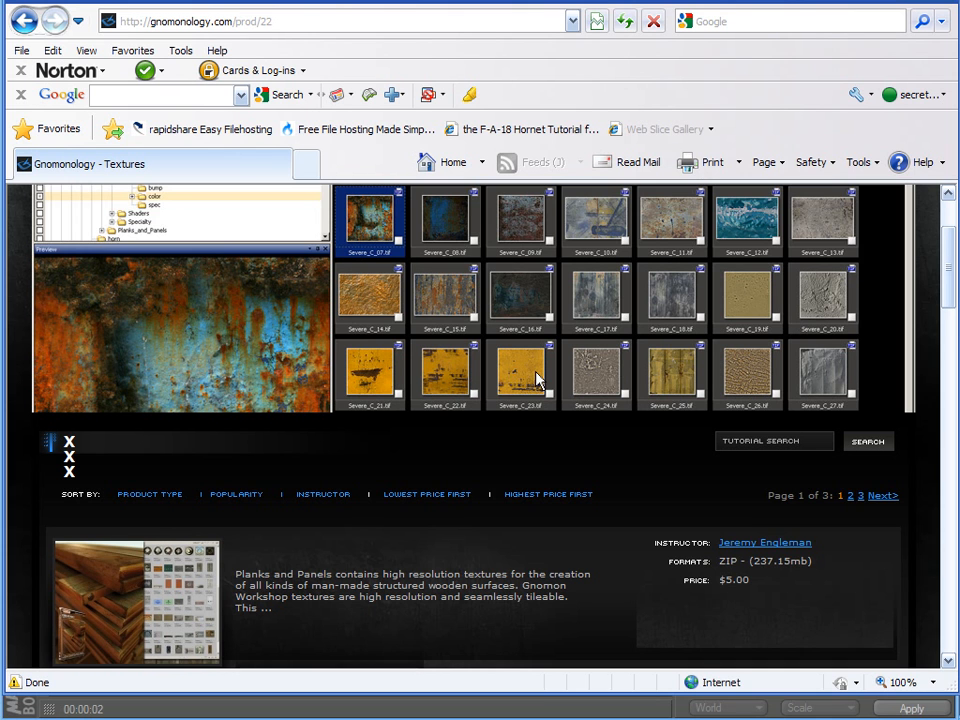
{"action": "scroll", "coordinate": [536, 385], "scroll_direction": "down", "scroll_amount": 1}
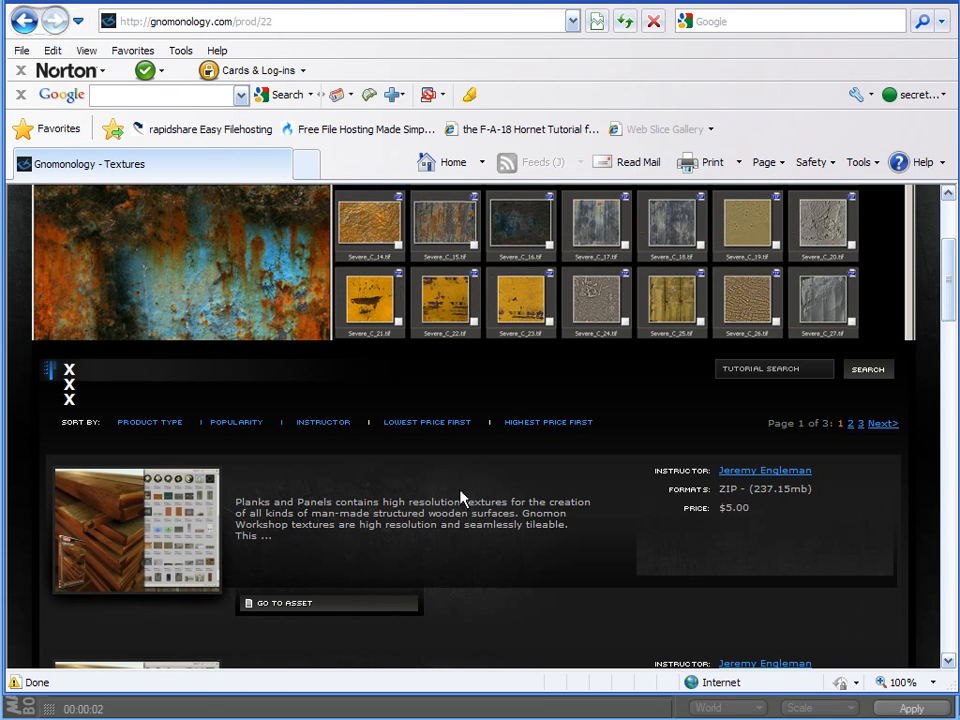
{"action": "scroll", "coordinate": [478, 470], "scroll_direction": "down", "scroll_amount": 1}
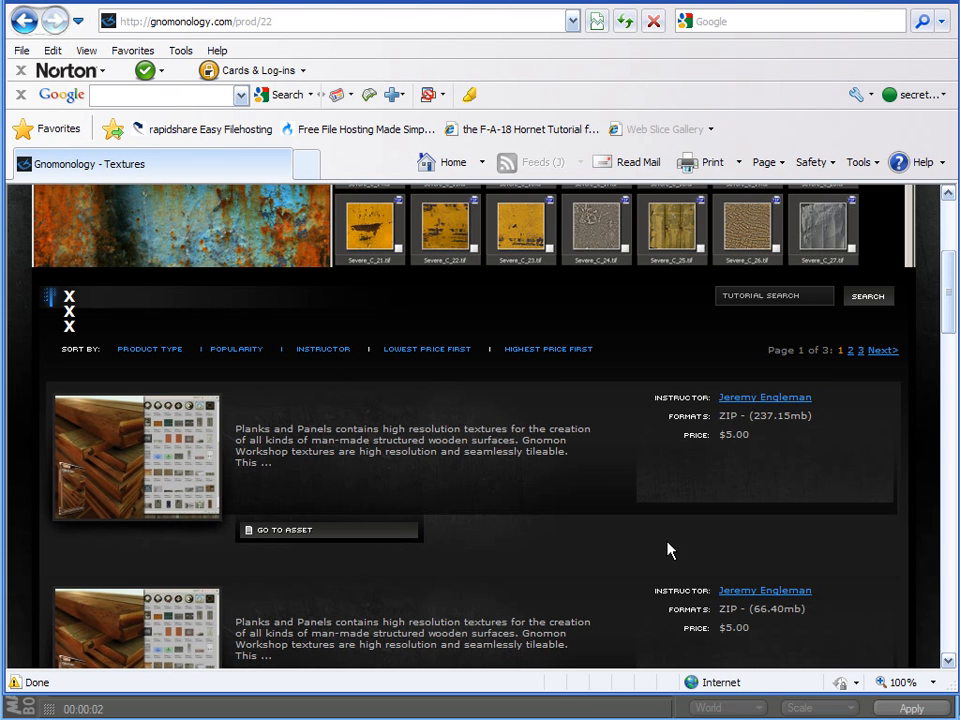
{"action": "scroll", "coordinate": [611, 619], "scroll_direction": "down", "scroll_amount": 4}
{"action": "scroll", "coordinate": [606, 495], "scroll_direction": "down", "scroll_amount": 15}
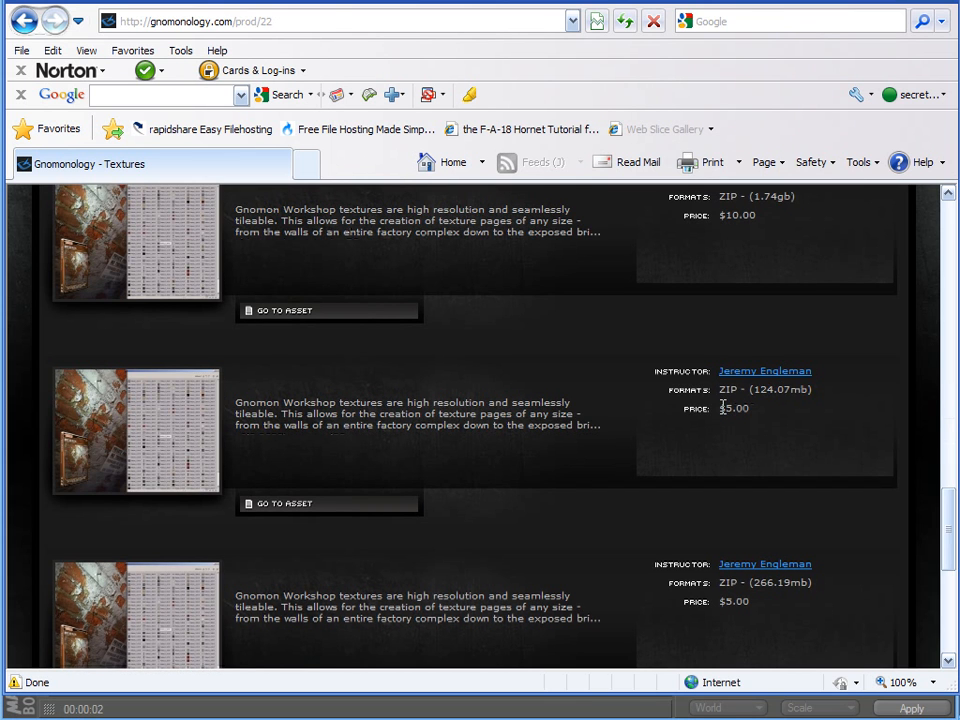
{"action": "scroll", "coordinate": [548, 440], "scroll_direction": "down", "scroll_amount": 5}
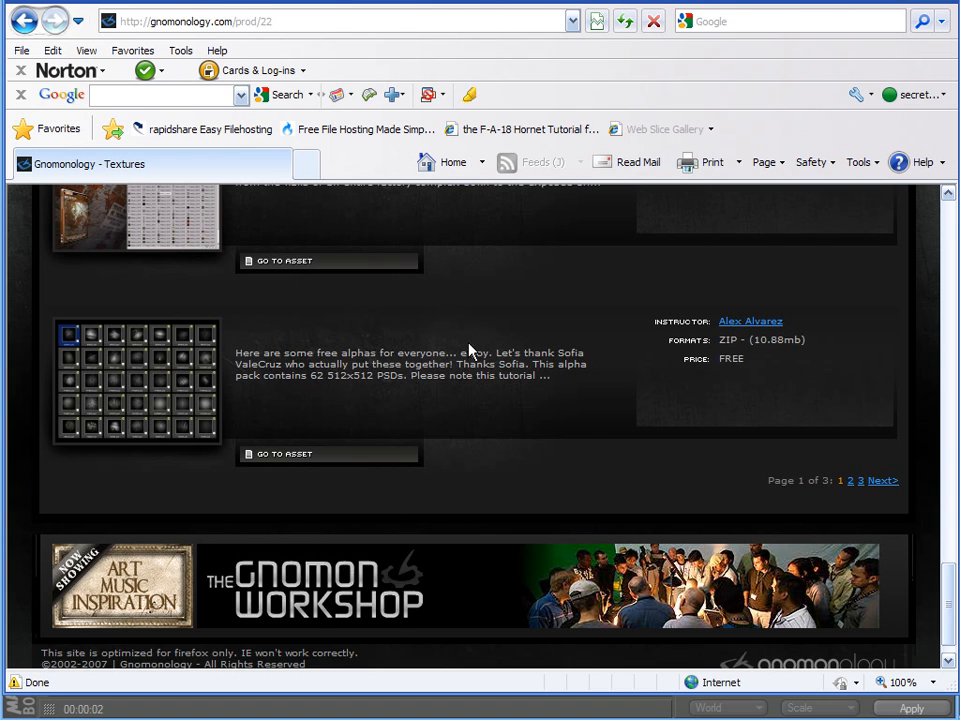
{"action": "scroll", "coordinate": [460, 340], "scroll_direction": "up", "scroll_amount": 3}
{"action": "scroll", "coordinate": [487, 421], "scroll_direction": "down", "scroll_amount": 2}
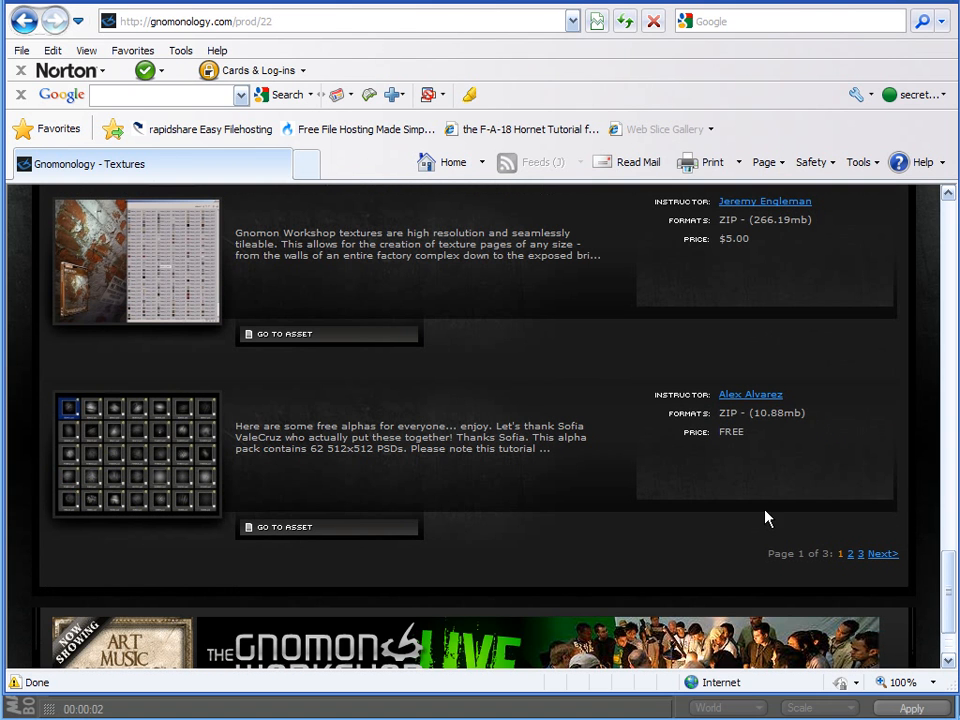
- Open page 2 of the texture listing and look through the Distressed Metal packs
{"action": "left_click", "coordinate": [851, 555]}
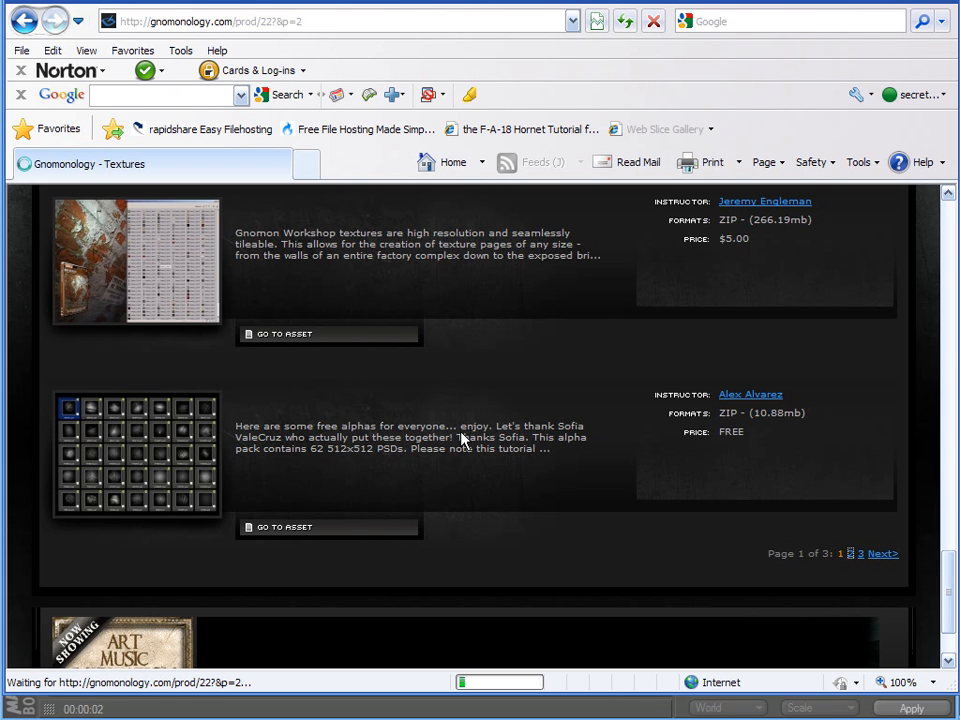
{"action": "scroll", "coordinate": [445, 420], "scroll_direction": "down", "scroll_amount": 5}
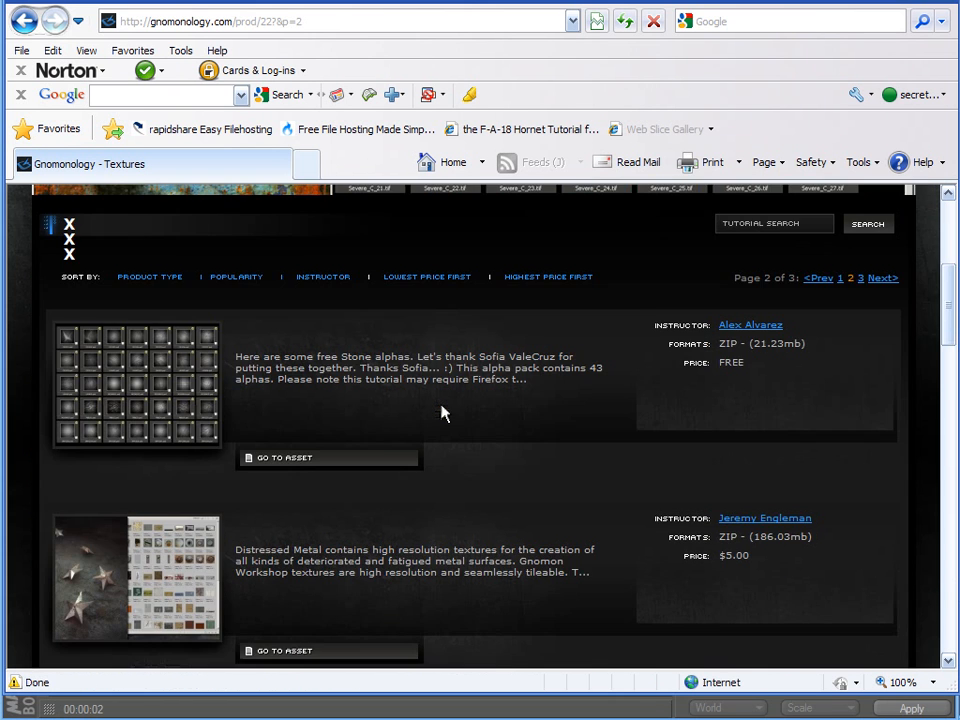
{"action": "scroll", "coordinate": [442, 412], "scroll_direction": "down", "scroll_amount": 2}
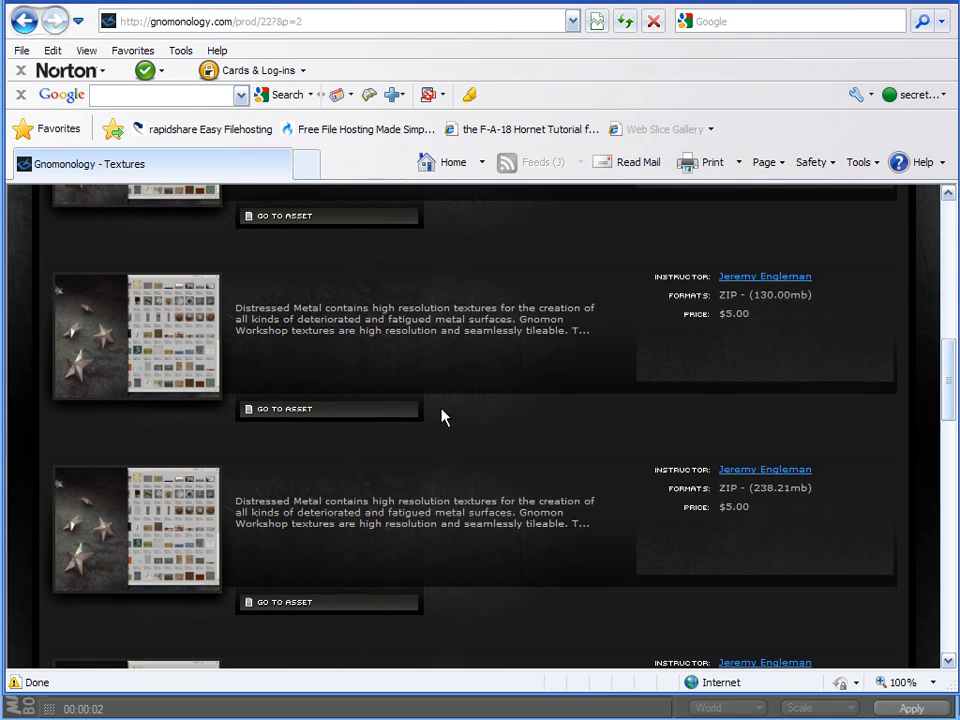
{"action": "scroll", "coordinate": [450, 413], "scroll_direction": "down", "scroll_amount": 3}
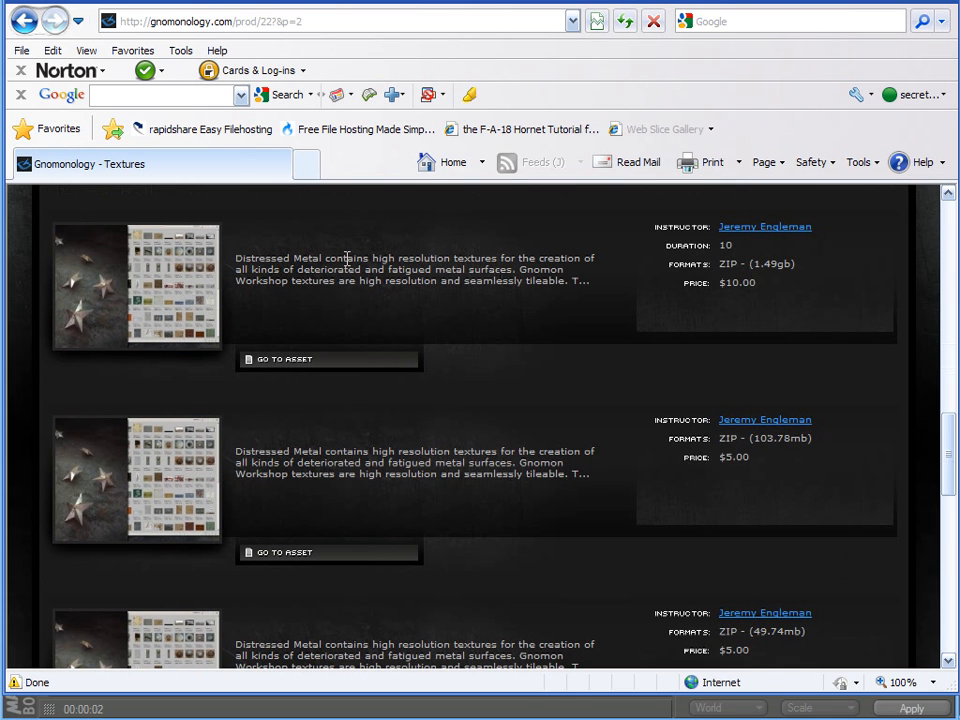
{"action": "scroll", "coordinate": [385, 428], "scroll_direction": "down", "scroll_amount": 1}
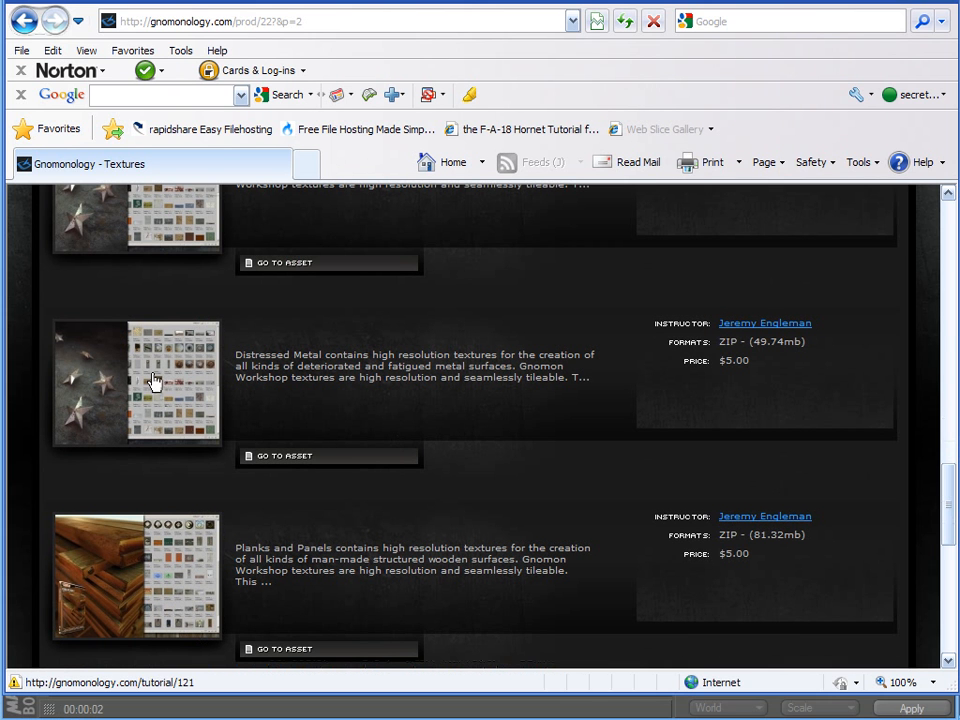
{"action": "scroll", "coordinate": [154, 381], "scroll_direction": "up", "scroll_amount": 6}
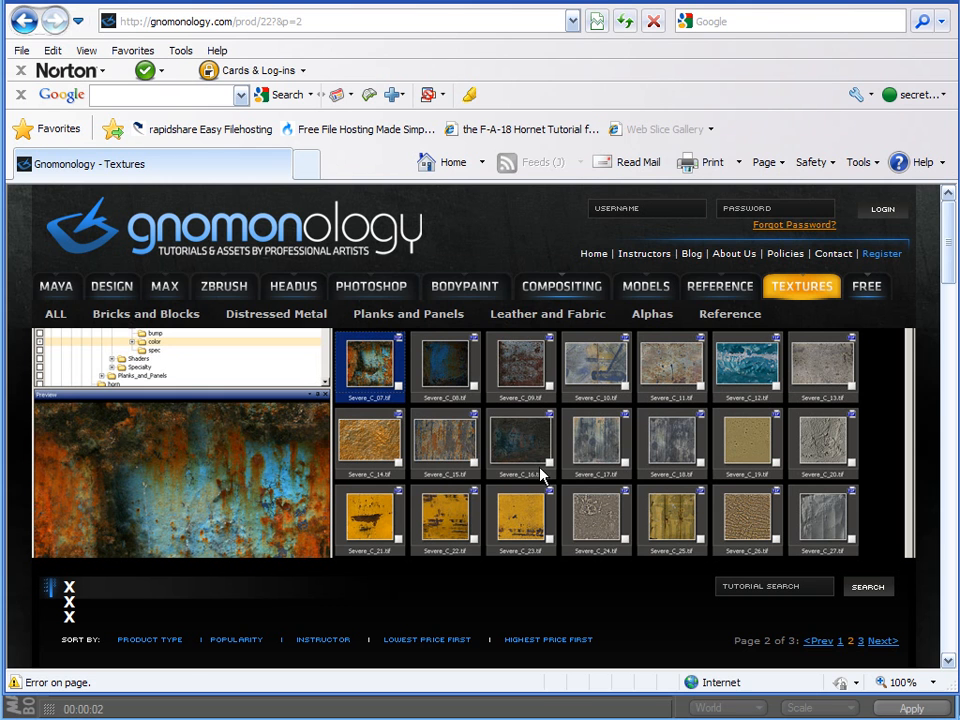
- Leave the browser and the textured model and switch to the untextured old building scene in Hexagon
{"action": "key", "text": "alt+Tab"}
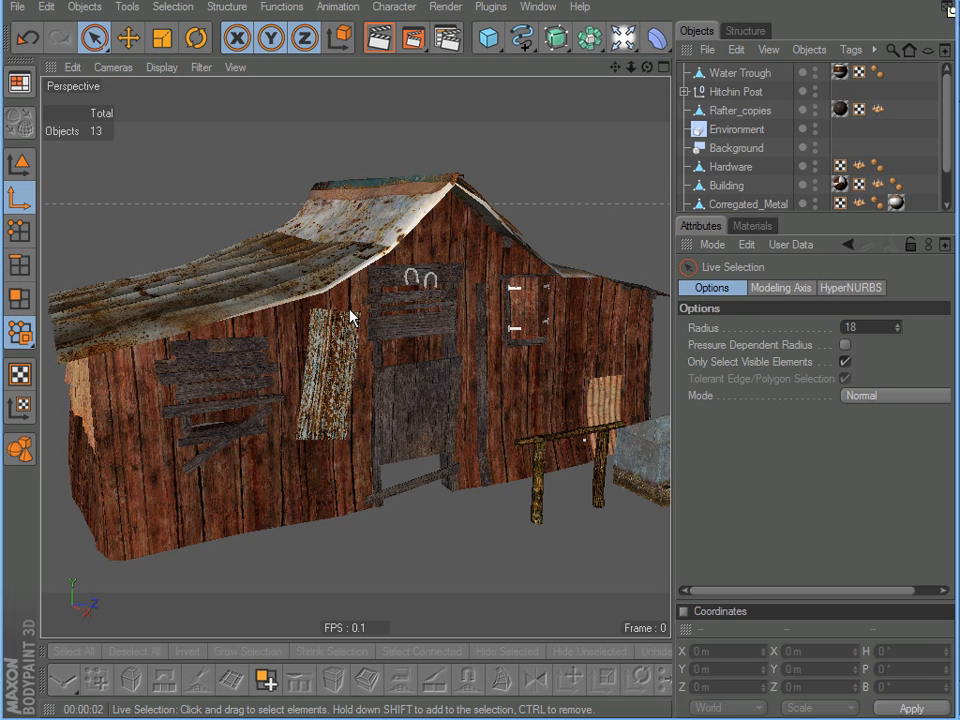
{"action": "left_click", "coordinate": [948, 8]}
{"action": "left_click", "coordinate": [468, 415]}
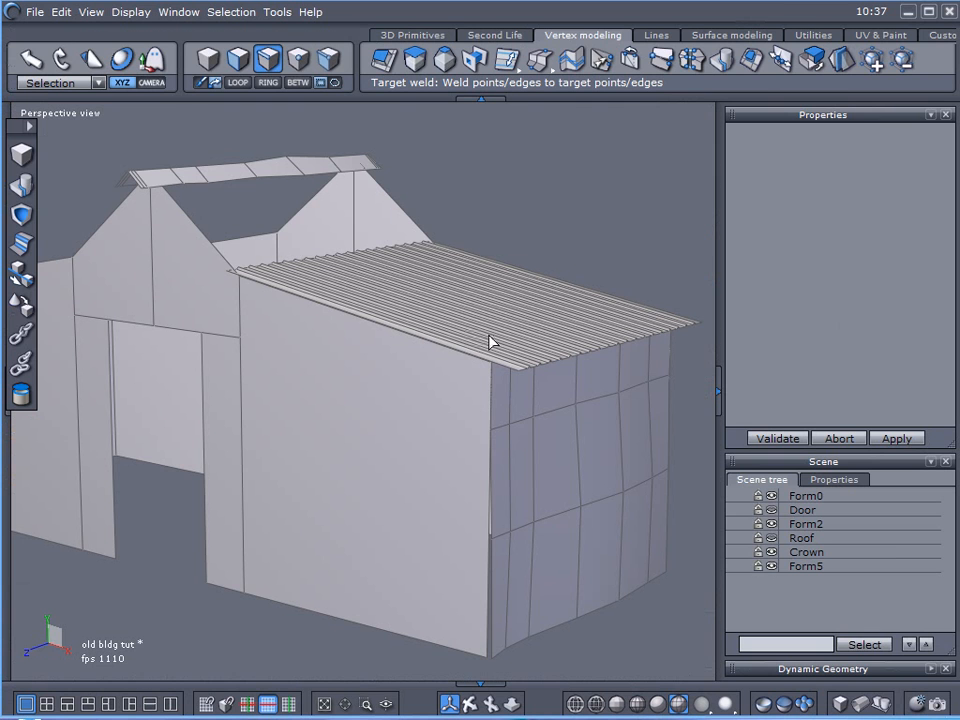
{"action": "left_click", "coordinate": [414, 446]}
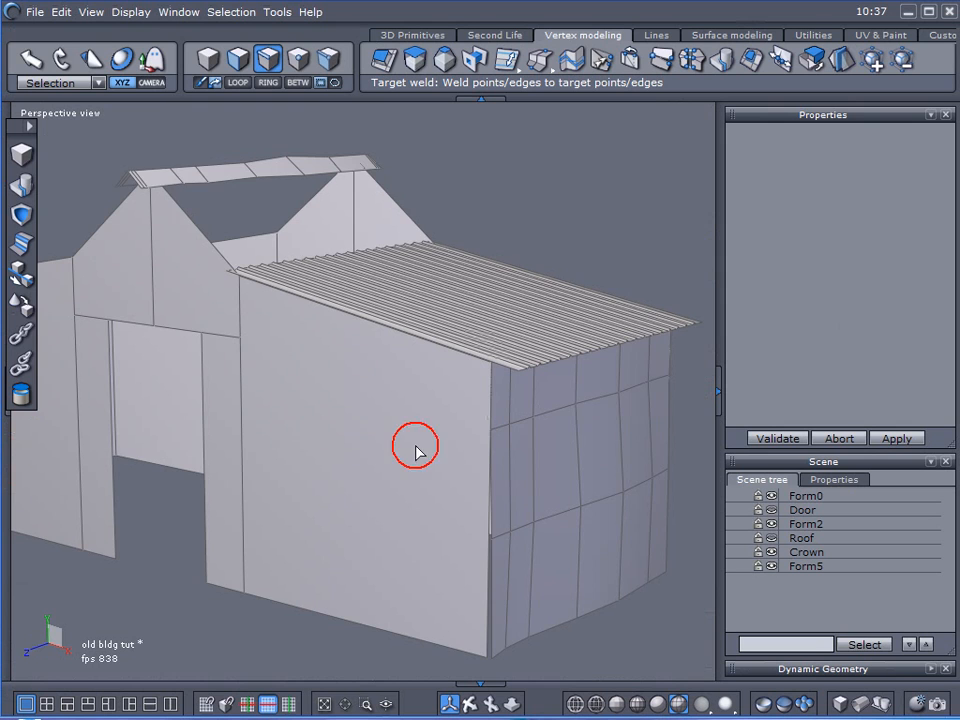
{"action": "mouse_move", "coordinate": [424, 437]}
{"action": "right_mouse_down"}
{"action": "mouse_move", "coordinate": [381, 477]}
{"action": "mouse_move", "coordinate": [420, 437]}
{"action": "mouse_move", "coordinate": [477, 424]}
{"action": "right_mouse_up"}
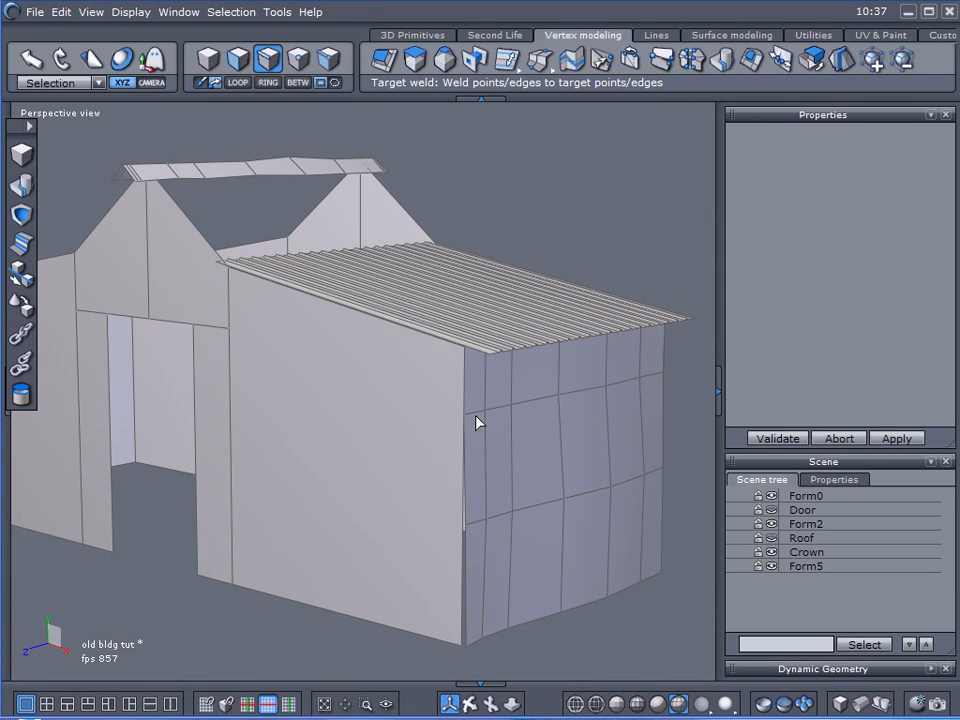
- Make the hidden Roof object visible and check how the corrugated sheet overlaps it
{"action": "left_click", "coordinate": [771, 538]}
{"action": "right_click_drag", "start_coordinate": [600, 456], "coordinate": [381, 413]}
{"action": "scroll", "coordinate": [381, 415], "scroll_direction": "up", "scroll_amount": 5}
{"action": "scroll", "coordinate": [381, 415], "scroll_direction": "down", "scroll_amount": 5}
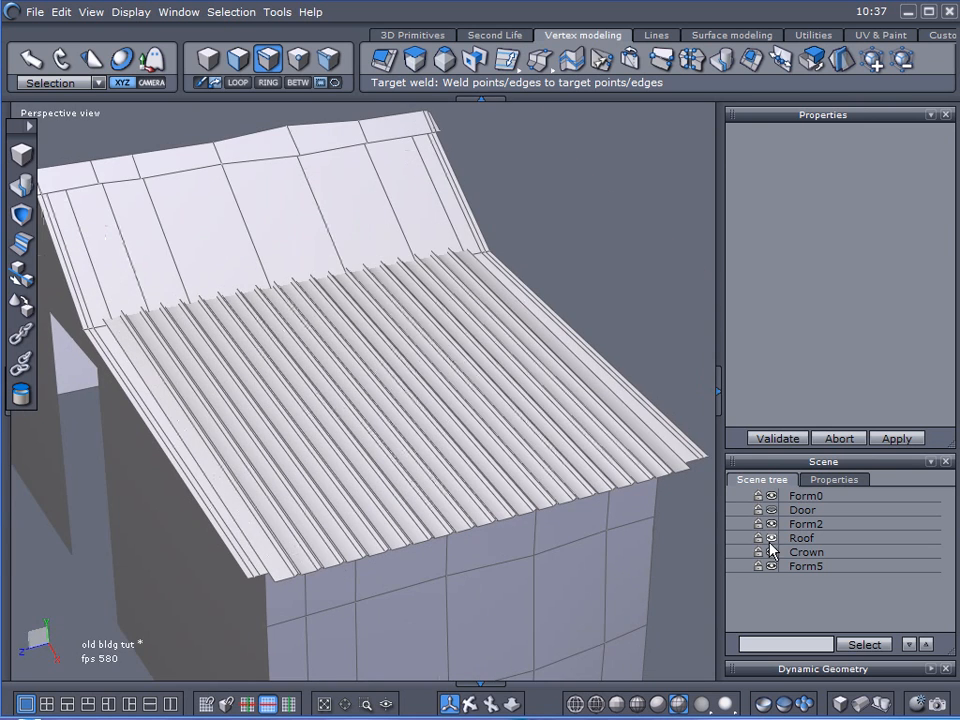
- Select the corrugated sheet Form5 and nudge it down the slope until its upper end meets the bend in the Roof
{"action": "left_click", "coordinate": [791, 566]}
{"action": "right_click_drag", "start_coordinate": [632, 545], "coordinate": [679, 497]}
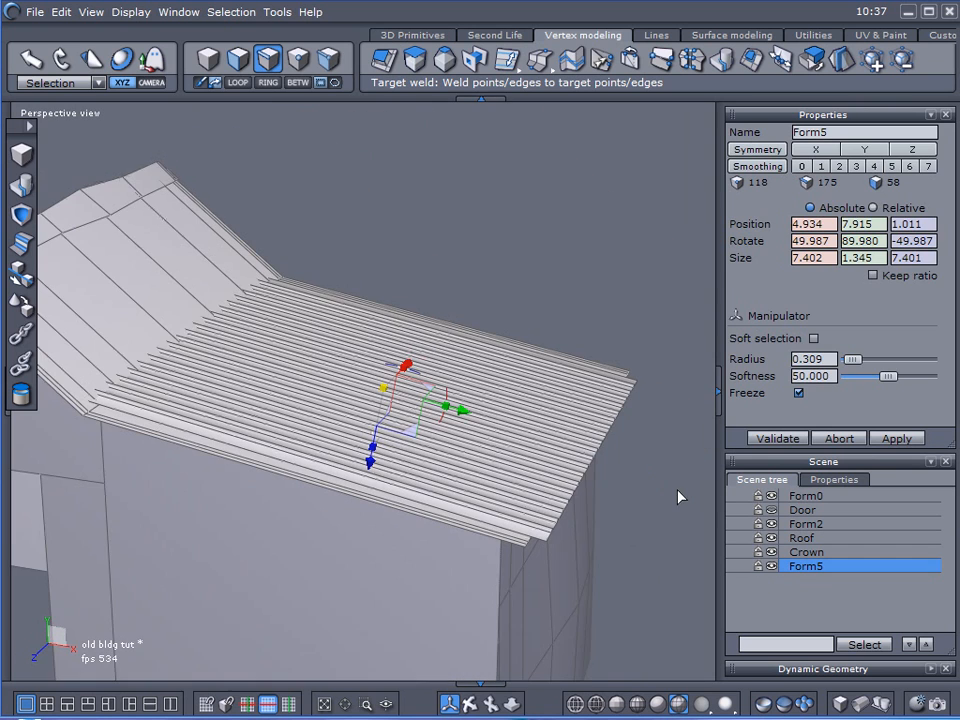
{"action": "left_click", "coordinate": [467, 411]}
{"action": "left_click_drag", "start_coordinate": [472, 411], "coordinate": [471, 407]}
{"action": "scroll", "coordinate": [279, 354], "scroll_direction": "up", "scroll_amount": 5}
{"action": "scroll", "coordinate": [300, 350], "scroll_direction": "down", "scroll_amount": 4}
- Select the whole edge loop across the upper end of the corrugated sheet Form5
{"action": "right_click_drag", "start_coordinate": [306, 356], "coordinate": [420, 343]}
{"action": "scroll", "coordinate": [296, 453], "scroll_direction": "up", "scroll_amount": 4}
{"action": "mouse_move", "coordinate": [296, 453]}
{"action": "right_mouse_down"}
{"action": "mouse_move", "coordinate": [339, 429]}
{"action": "mouse_move", "coordinate": [302, 433]}
{"action": "right_mouse_up"}
{"action": "left_click_drag", "start_coordinate": [178, 184], "coordinate": [208, 279]}
{"action": "left_click", "coordinate": [240, 83]}
{"action": "right_click_drag", "start_coordinate": [289, 236], "coordinate": [290, 295]}
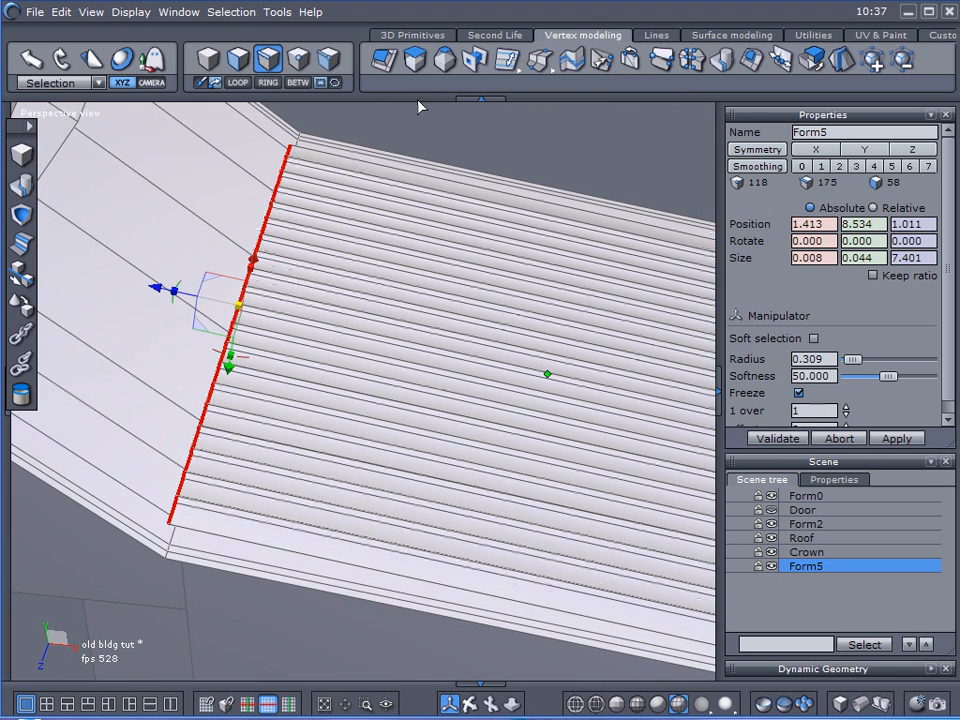
- Extract a new edge loop just below Form5's upper end and slide the sheet up the slope to about X 4.709, Y 7.954
{"action": "scroll", "coordinate": [409, 195], "scroll_direction": "down", "scroll_amount": 3}
{"action": "left_click", "coordinate": [508, 70]}
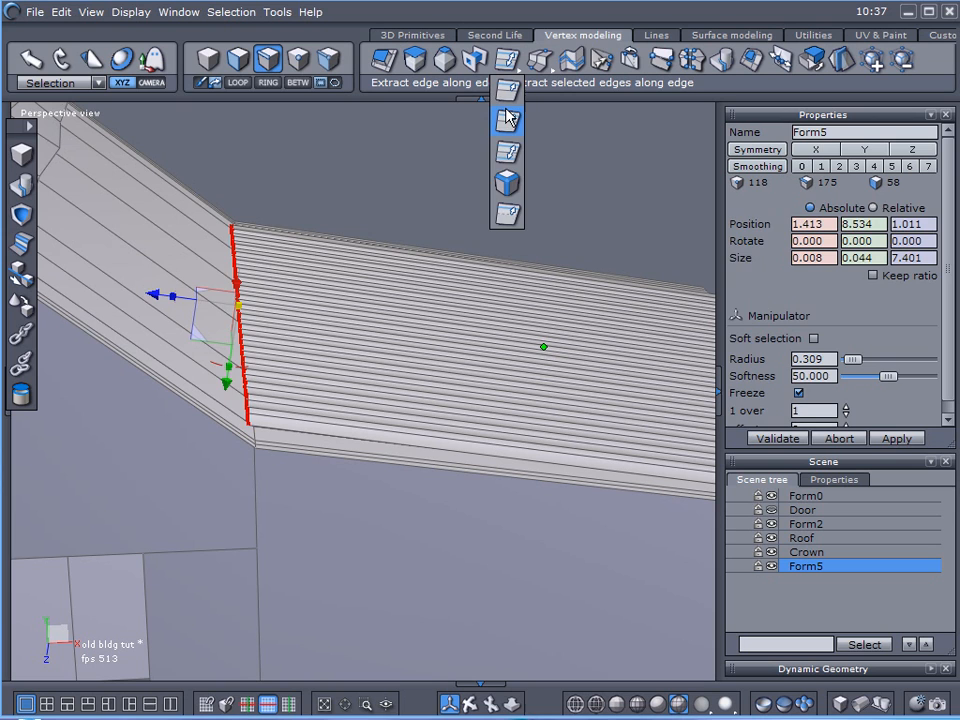
{"action": "left_click_drag", "start_coordinate": [250, 420], "coordinate": [308, 427]}
{"action": "left_click", "coordinate": [535, 205]}
{"action": "right_click_drag", "start_coordinate": [535, 205], "coordinate": [472, 302]}
{"action": "left_click_drag", "start_coordinate": [542, 285], "coordinate": [510, 284]}
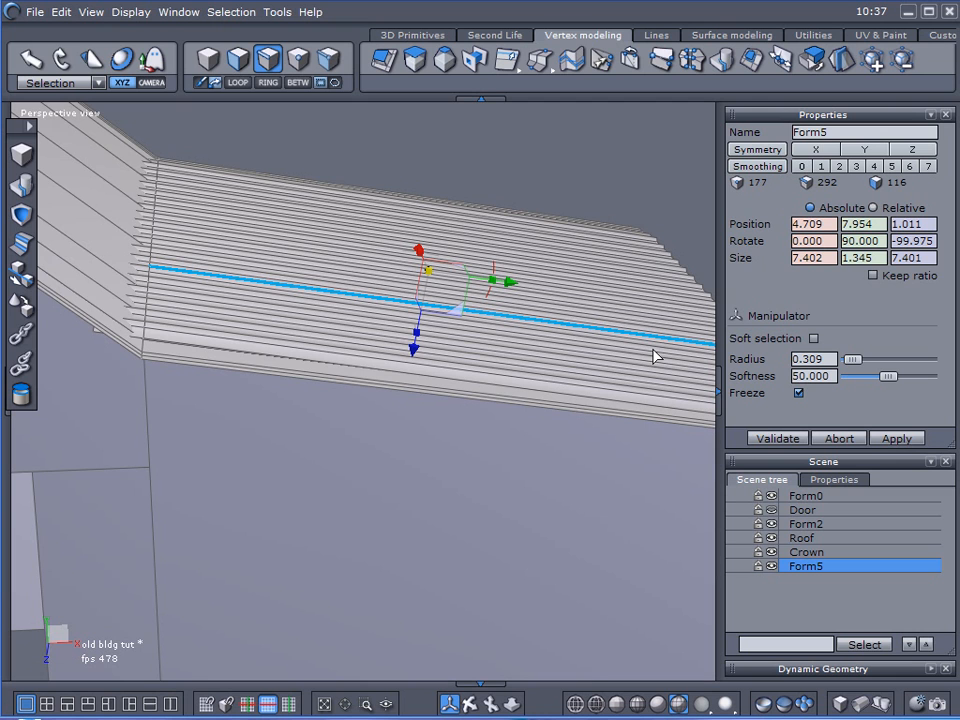
- Hide the Roof, select the edge loop across Form5's upper end, and show the Roof again
{"action": "left_click", "coordinate": [771, 538]}
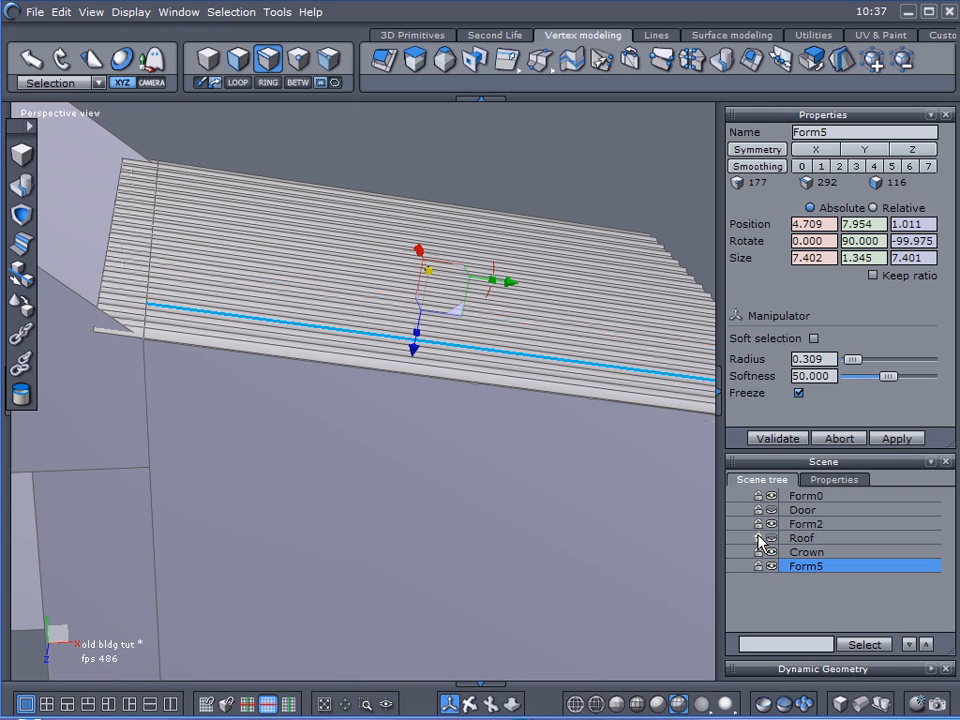
{"action": "left_click_drag", "start_coordinate": [90, 144], "coordinate": [126, 270]}
{"action": "left_click", "coordinate": [237, 84]}
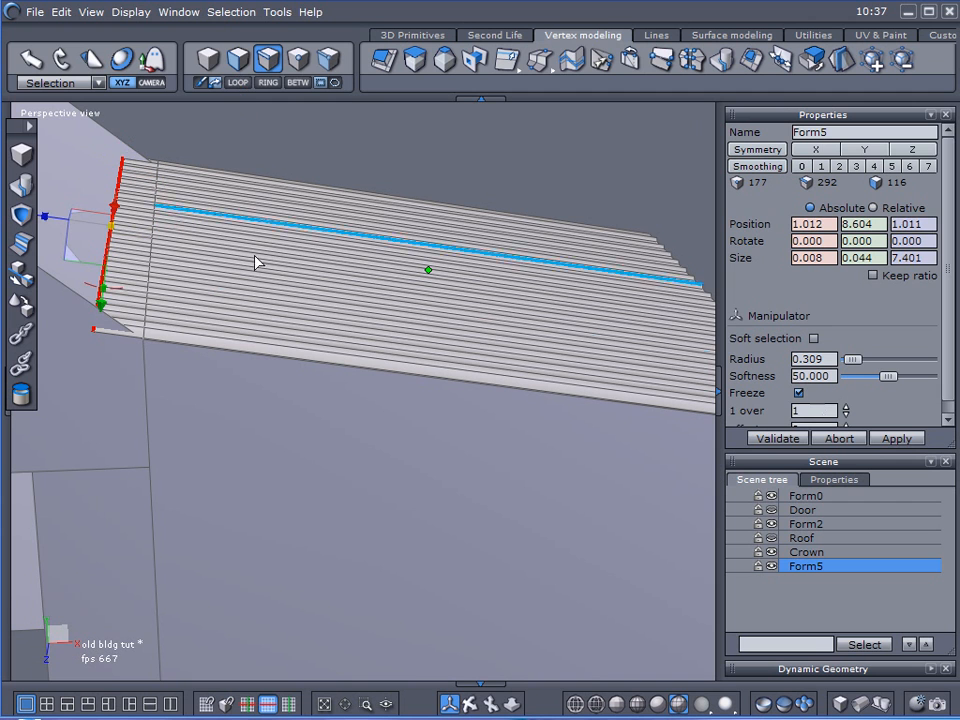
{"action": "left_click", "coordinate": [771, 538]}
- Raise Form5's selected end edges to about Y 8.803 so the sheet bends up along the steeper roof slope
{"action": "right_click_drag", "start_coordinate": [600, 430], "coordinate": [310, 380]}
{"action": "left_click_drag", "start_coordinate": [292, 375], "coordinate": [331, 326]}
{"action": "right_click_drag", "start_coordinate": [497, 374], "coordinate": [478, 360]}
- Extract two more edge loops across Form5's bent upper end, at about Y 8.734 and Y 8.642
{"action": "mouse_move", "coordinate": [518, 75]}
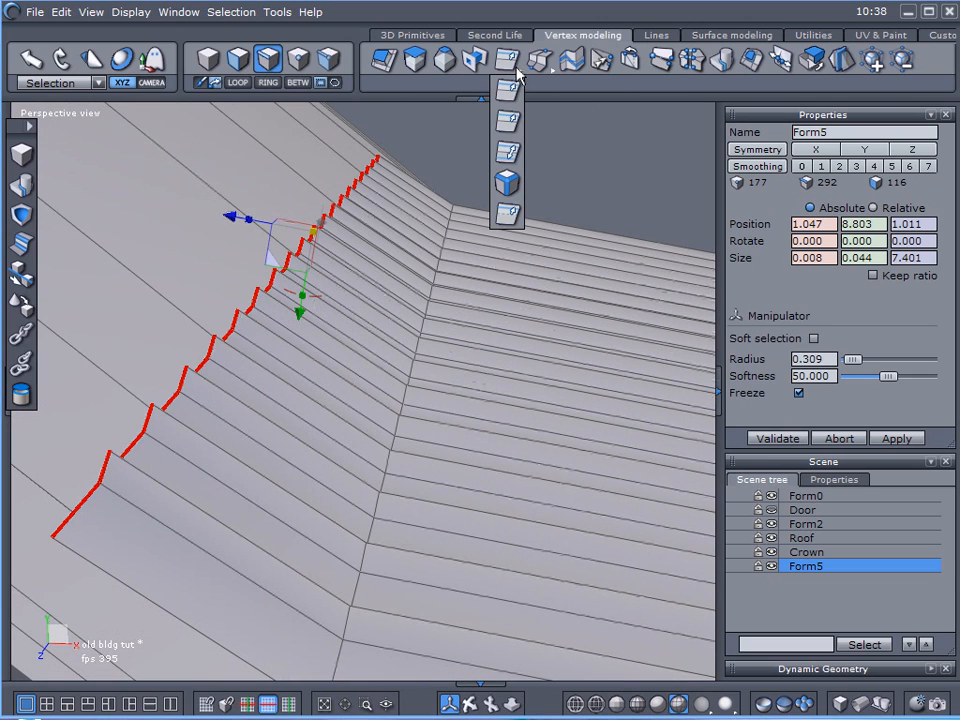
{"action": "left_click", "coordinate": [510, 128]}
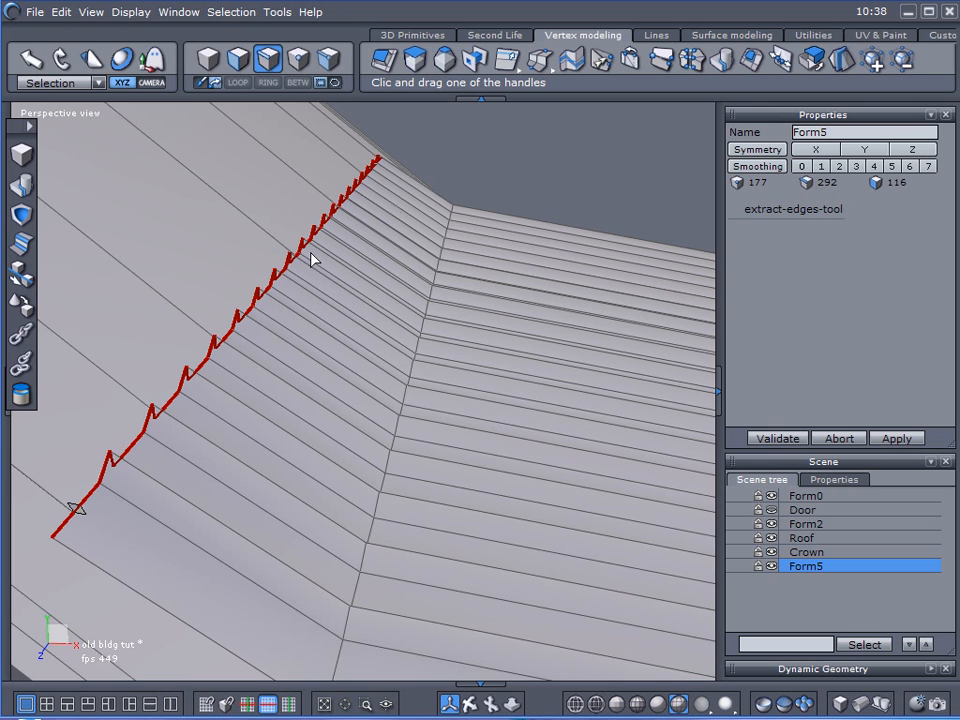
{"action": "left_click_drag", "start_coordinate": [310, 278], "coordinate": [328, 285]}
{"action": "mouse_move", "coordinate": [518, 66]}
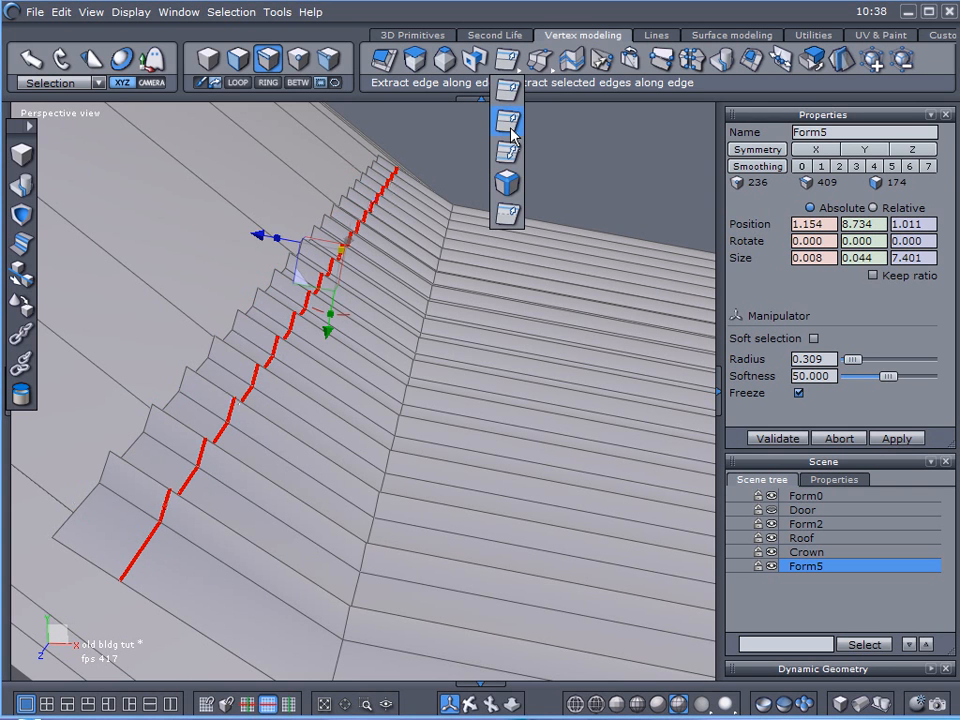
{"action": "left_click", "coordinate": [510, 128]}
{"action": "left_click_drag", "start_coordinate": [317, 281], "coordinate": [360, 322]}
- Turn on soft selection, set its radius to 0.814, and select an edge at Form5's upper end
{"action": "left_click", "coordinate": [302, 64]}
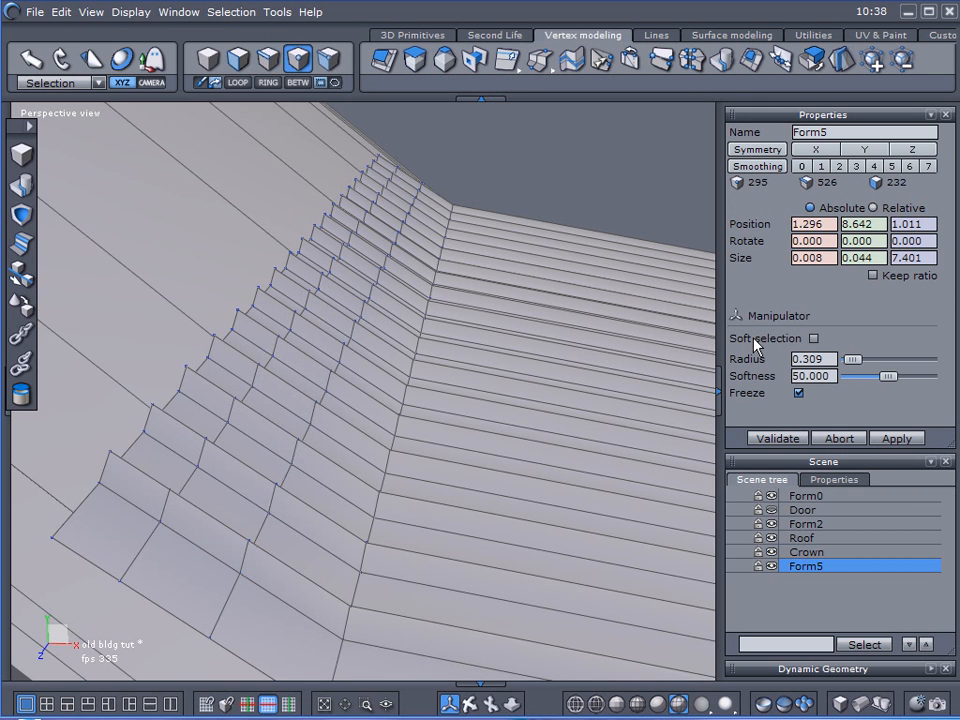
{"action": "left_click_drag", "start_coordinate": [674, 362], "coordinate": [285, 345], "text": "alt"}
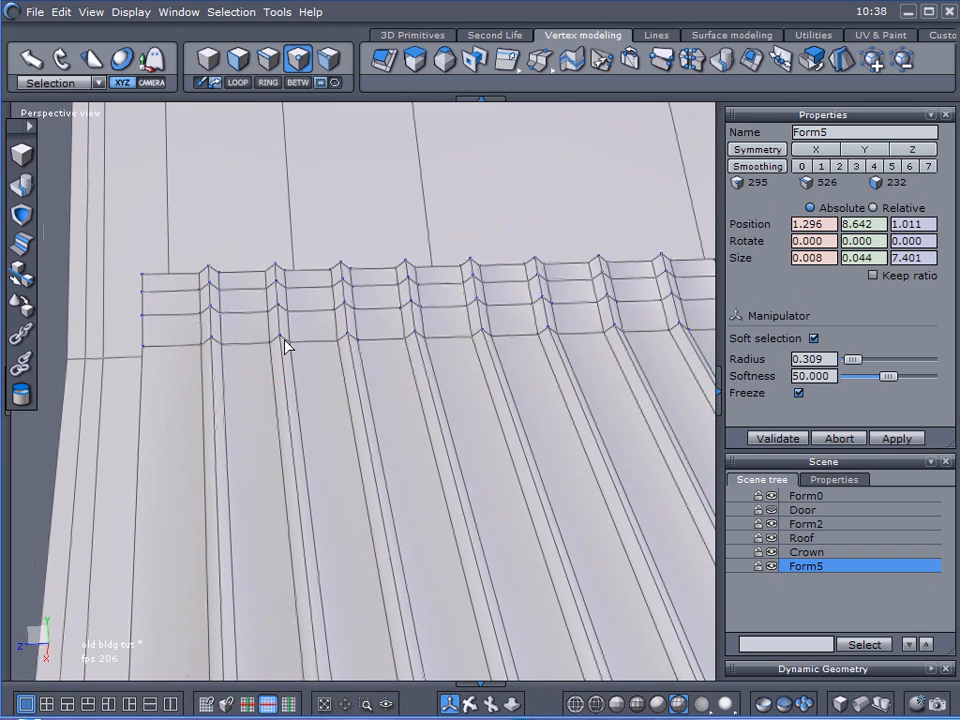
{"action": "left_click", "coordinate": [264, 62]}
{"action": "left_click", "coordinate": [328, 311]}
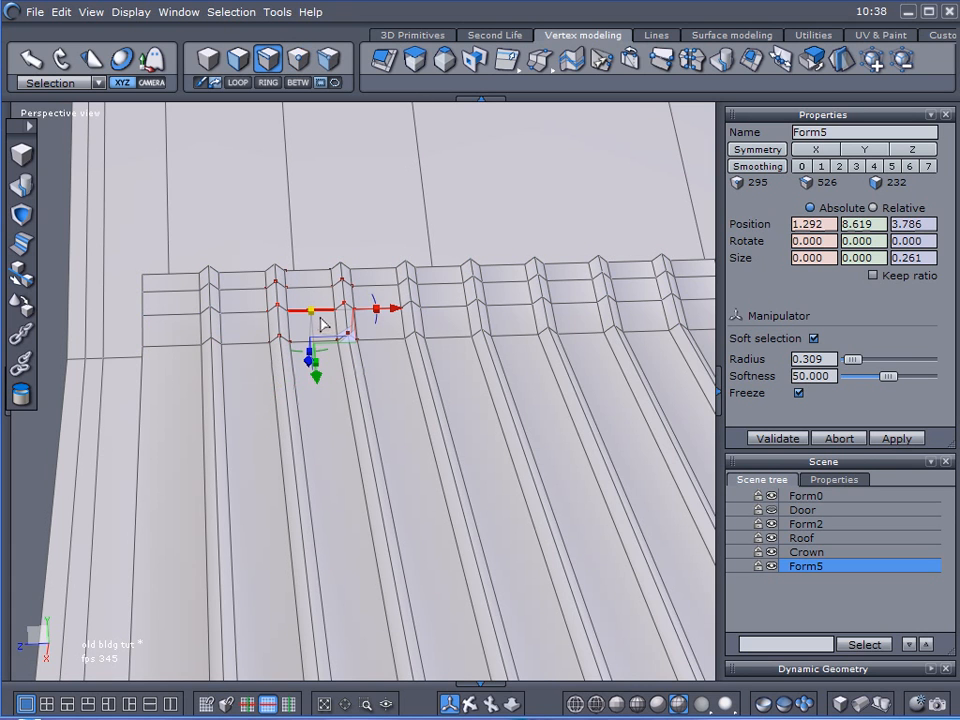
{"action": "left_click_drag", "start_coordinate": [851, 359], "coordinate": [857, 366]}
{"action": "left_click_drag", "start_coordinate": [480, 362], "coordinate": [543, 336], "text": "alt"}
{"action": "left_click_drag", "start_coordinate": [299, 375], "coordinate": [302, 371]}
{"action": "scroll", "coordinate": [446, 399], "scroll_direction": "up", "scroll_amount": 2}
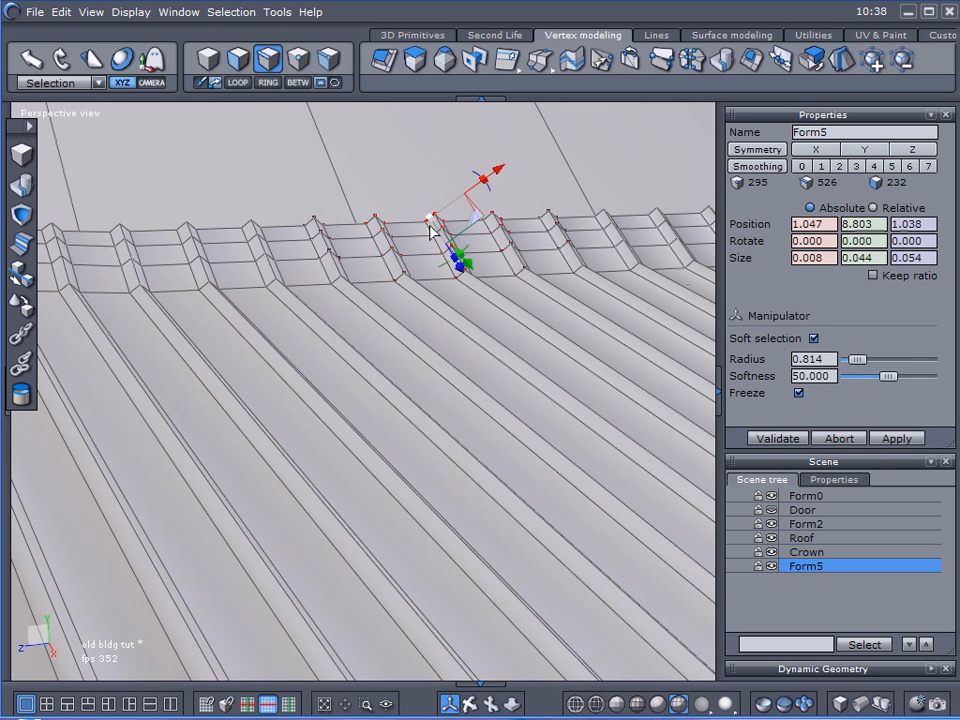
- Align the manipulator to World and raise several separate edges along Form5's upper end so it looks uneven
{"action": "left_click", "coordinate": [75, 83]}
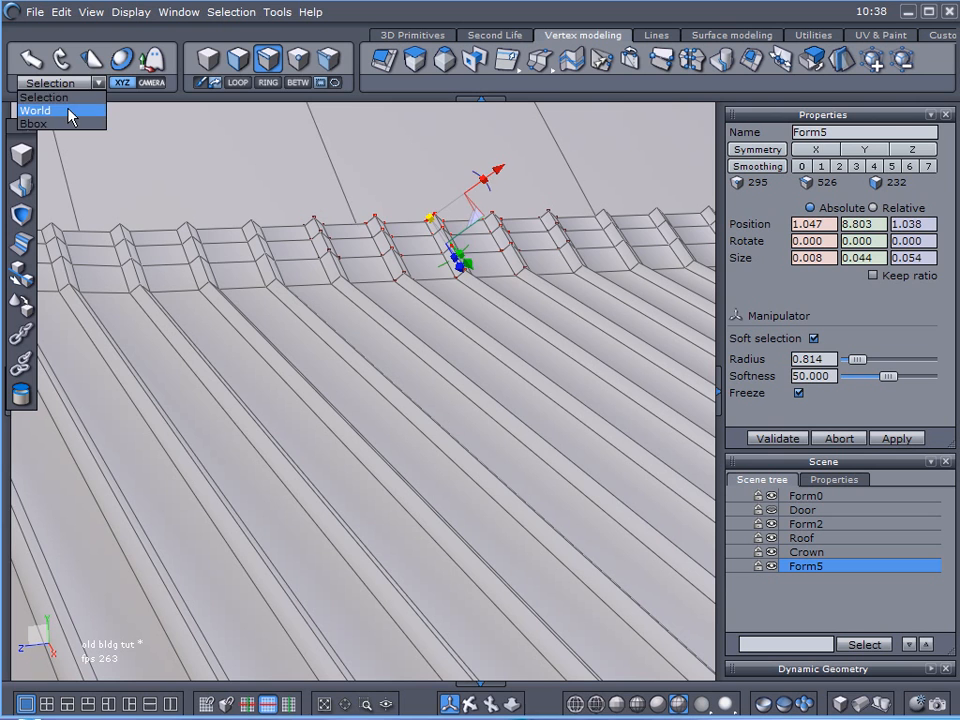
{"action": "left_click", "coordinate": [68, 108]}
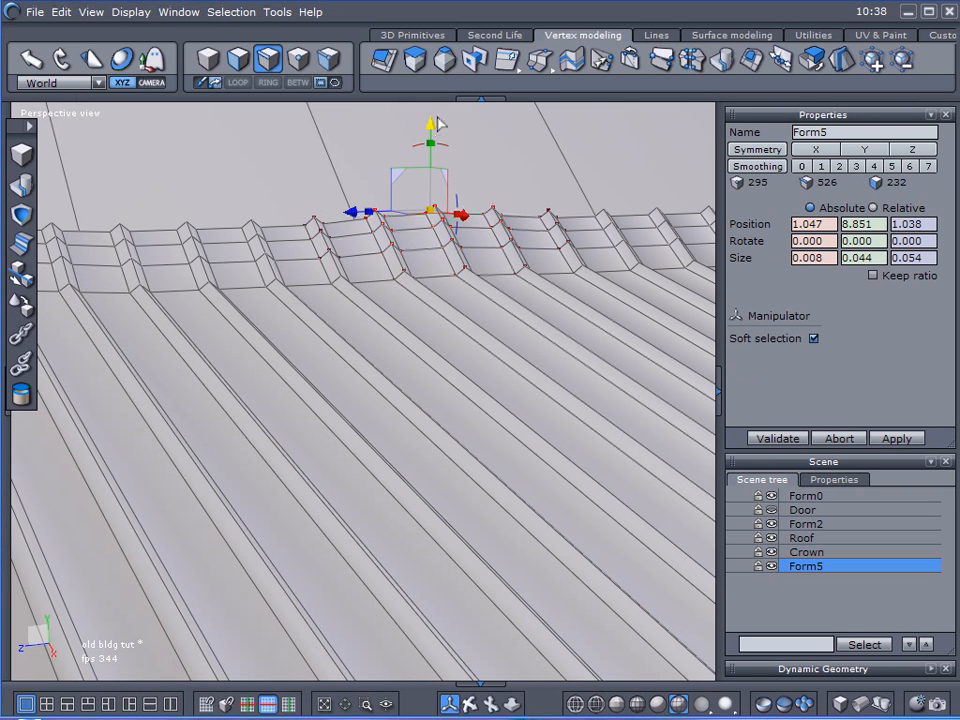
{"action": "left_click", "coordinate": [288, 223]}
{"action": "left_click_drag", "start_coordinate": [280, 148], "coordinate": [280, 134]}
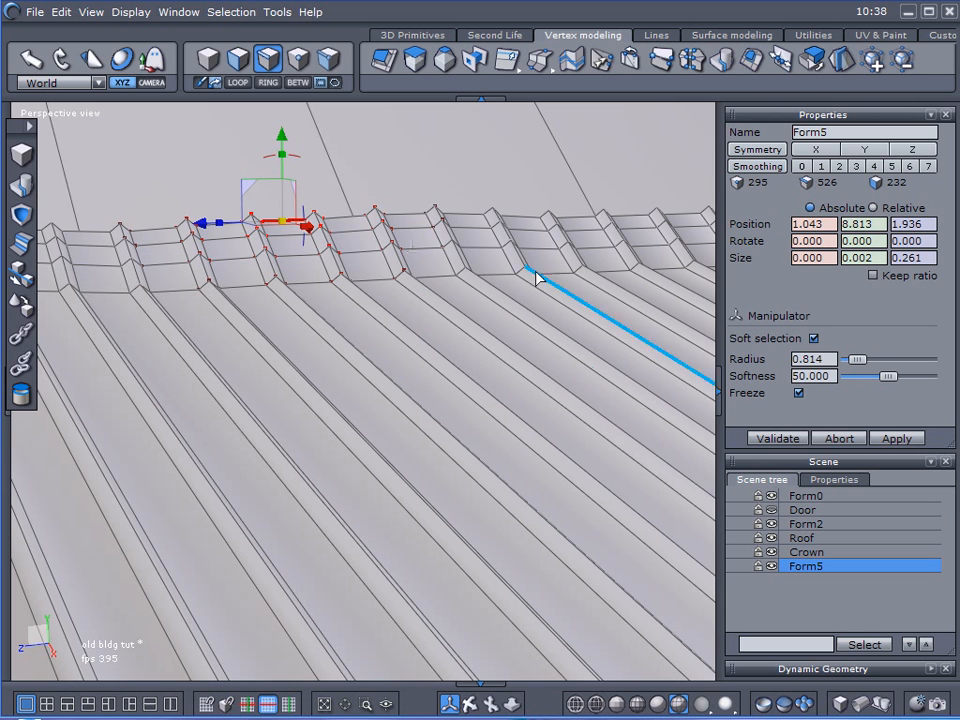
{"action": "left_click", "coordinate": [641, 222]}
{"action": "left_click_drag", "start_coordinate": [636, 125], "coordinate": [634, 117]}
{"action": "right_click_drag", "start_coordinate": [510, 250], "coordinate": [399, 262]}
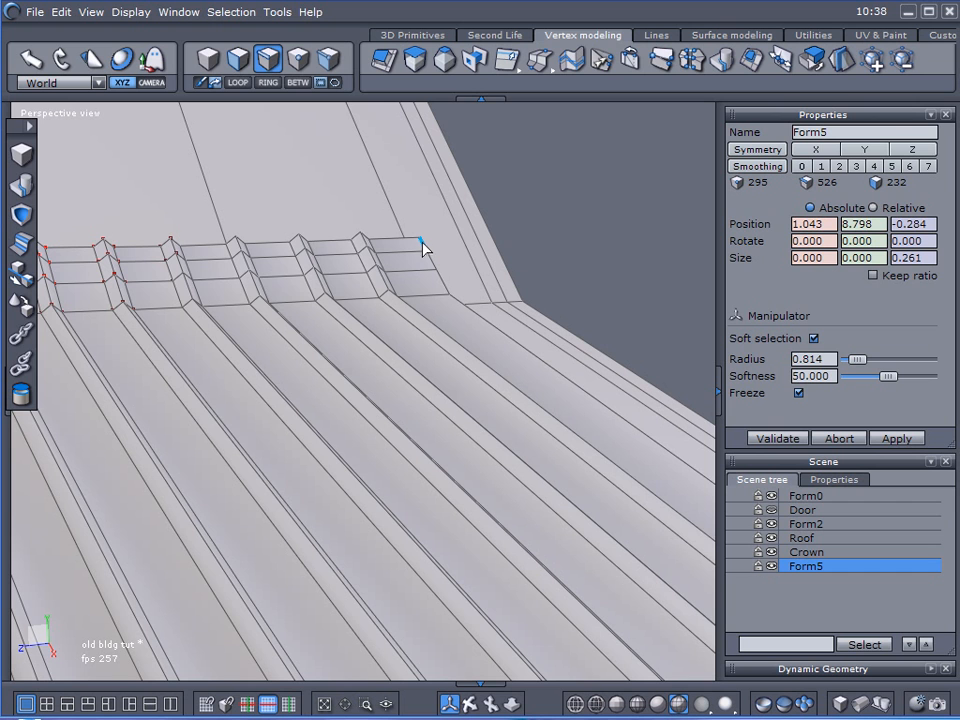
{"action": "left_click", "coordinate": [422, 244]}
{"action": "left_click_drag", "start_coordinate": [424, 157], "coordinate": [421, 153]}
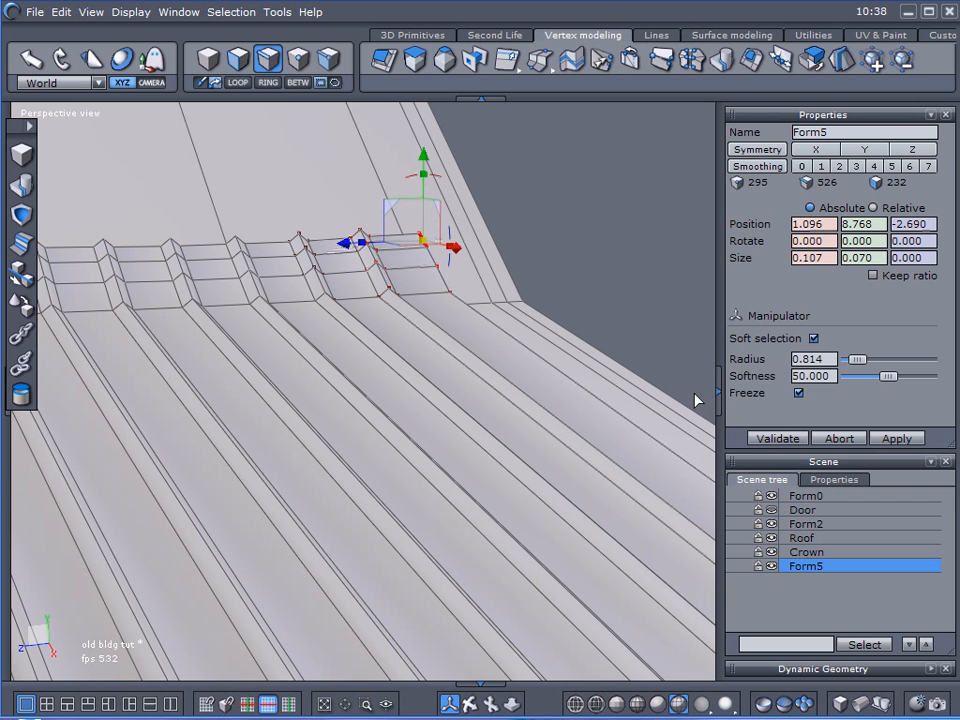
- Raise one lengthwise corrugation edge in the middle of Form5 to about Y 7.980
{"action": "scroll", "coordinate": [499, 382], "scroll_direction": "down", "scroll_amount": 4}
{"action": "middle_click_drag", "start_coordinate": [491, 360], "coordinate": [459, 317]}
{"action": "left_click_drag", "start_coordinate": [397, 334], "coordinate": [444, 422], "text": "alt"}
{"action": "left_click", "coordinate": [444, 423]}
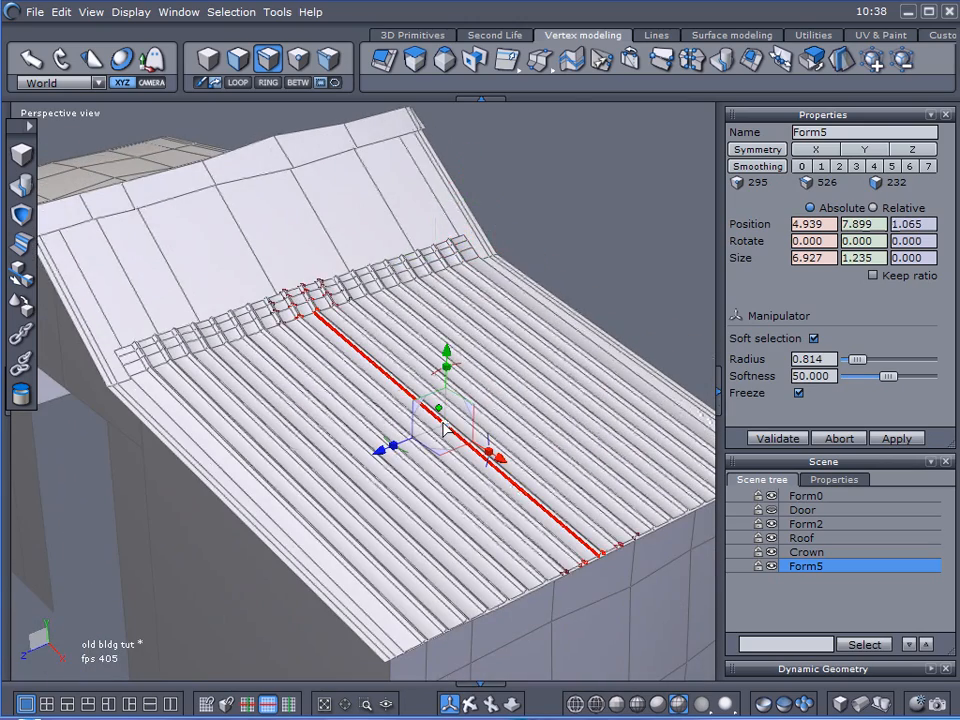
{"action": "scroll", "coordinate": [415, 389], "scroll_direction": "up", "scroll_amount": 4}
{"action": "scroll", "coordinate": [415, 389], "scroll_direction": "down", "scroll_amount": 3}
{"action": "left_click_drag", "start_coordinate": [452, 360], "coordinate": [452, 353]}
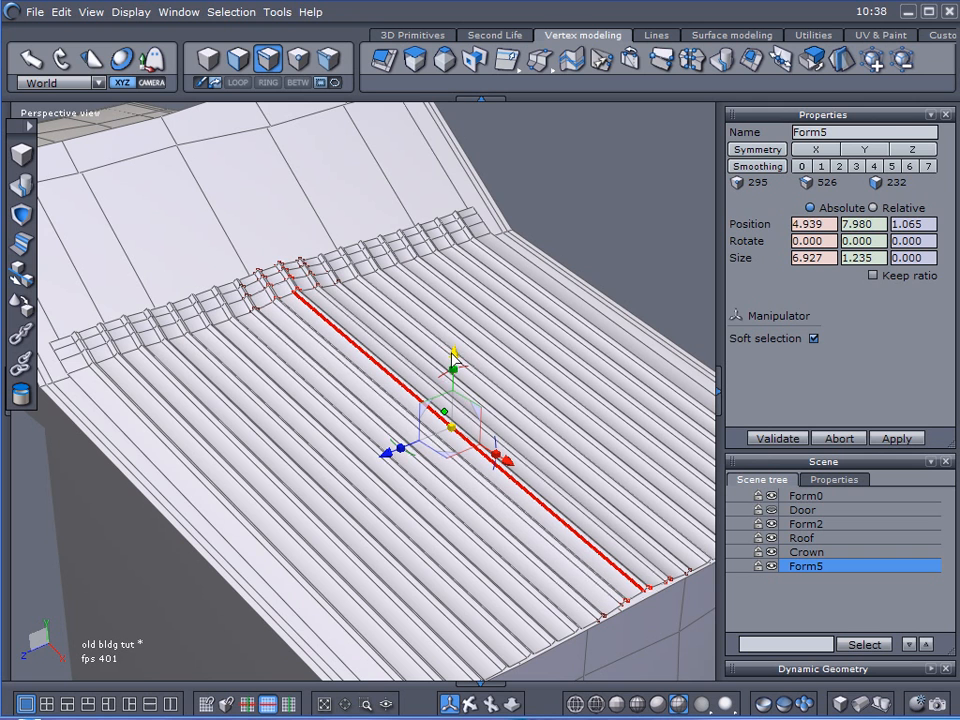
- Select a group of adjacent lengthwise edges toward Form5's near side and raise them slightly
{"action": "left_click", "coordinate": [285, 482]}
{"action": "left_click", "coordinate": [307, 480], "text": "shift"}
{"action": "left_click", "coordinate": [318, 472], "text": "shift"}
{"action": "left_click_drag", "start_coordinate": [314, 424], "coordinate": [313, 418]}
- Select the lengthwise edges of two corrugations toward Form5's far side and raise them to about Y 7.996
{"action": "middle_click_drag", "start_coordinate": [314, 420], "coordinate": [460, 378]}
{"action": "left_click", "coordinate": [478, 368]}
{"action": "left_click", "coordinate": [500, 368], "text": "shift"}
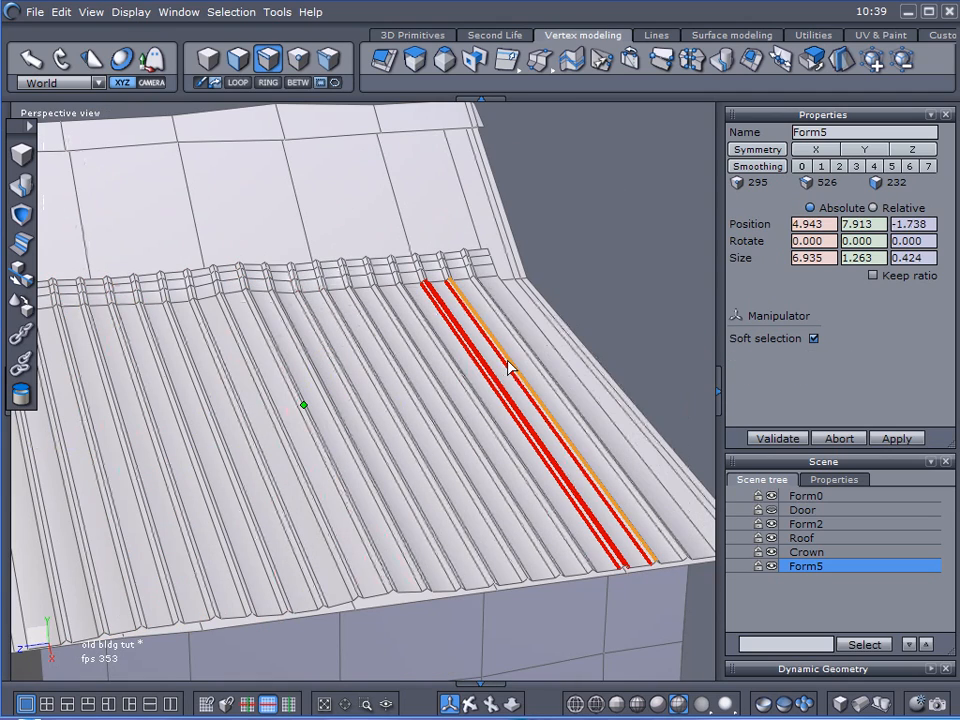
{"action": "left_click", "coordinate": [502, 358], "text": "shift"}
{"action": "left_click_drag", "start_coordinate": [525, 325], "coordinate": [522, 302]}
{"action": "scroll", "coordinate": [462, 418], "scroll_direction": "down", "scroll_amount": 3}
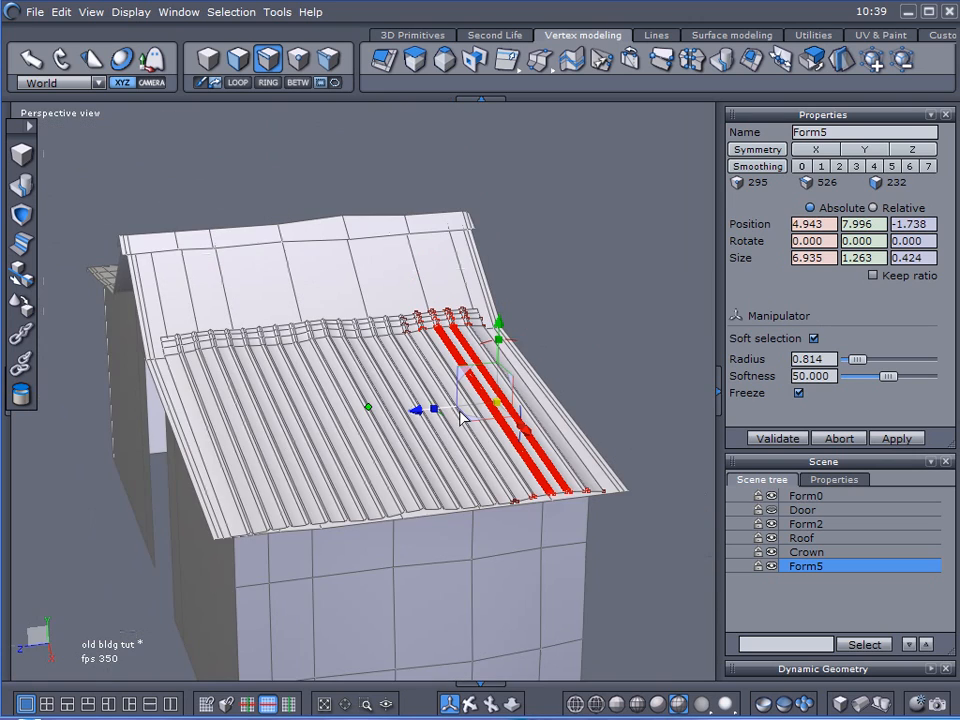
- Hide Form5 and select an edge along the Roof's lower eave
{"action": "middle_click_drag", "start_coordinate": [455, 410], "coordinate": [597, 459]}
{"action": "middle_click_drag", "start_coordinate": [561, 497], "coordinate": [579, 477]}
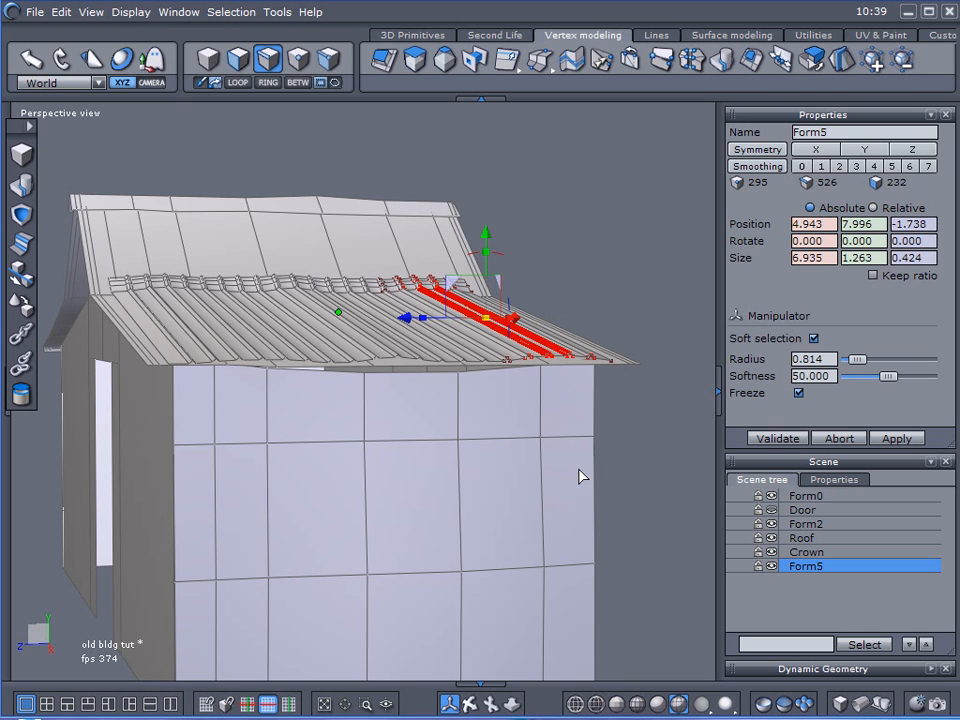
{"action": "left_click", "coordinate": [771, 566]}
{"action": "left_click", "coordinate": [795, 538]}
{"action": "middle_click_drag", "start_coordinate": [700, 510], "coordinate": [306, 148]}
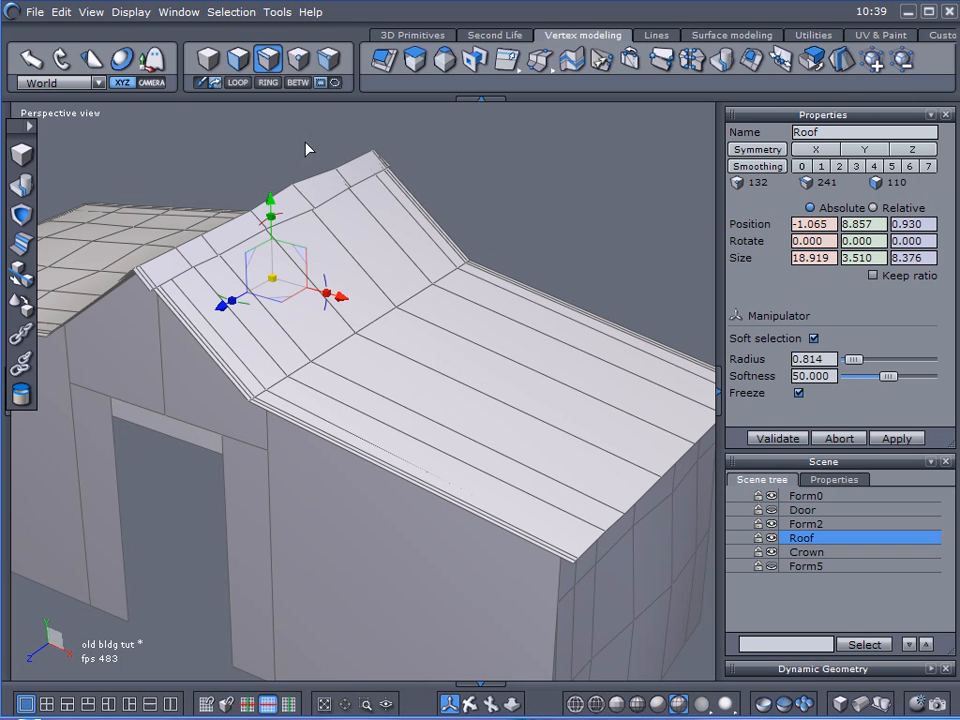
{"action": "left_click", "coordinate": [645, 498]}
{"action": "middle_click_drag", "start_coordinate": [645, 498], "coordinate": [400, 380]}
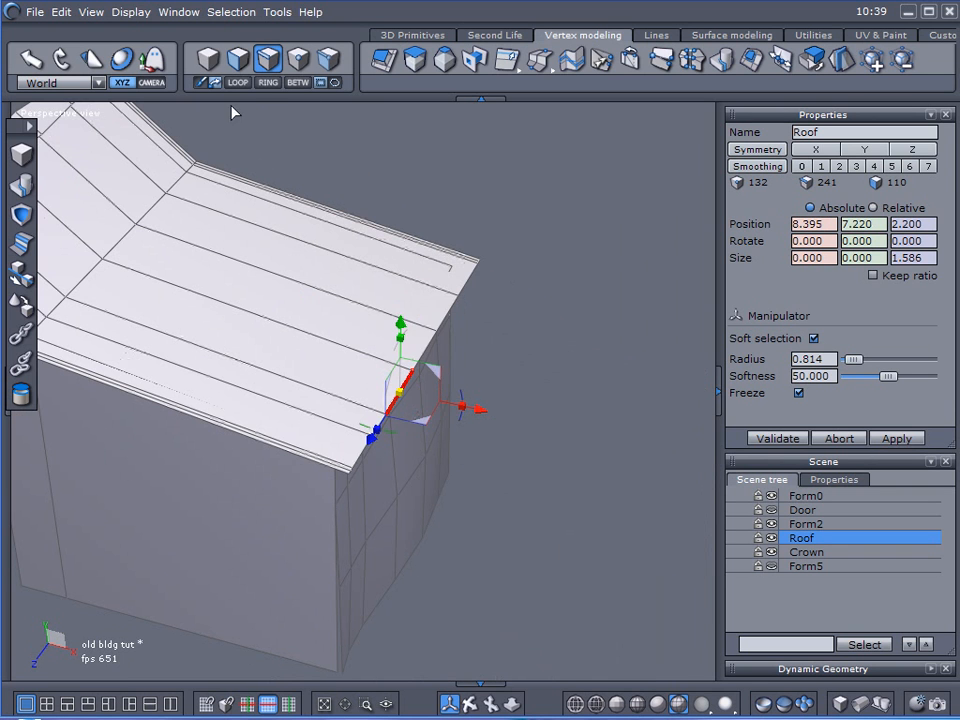
- Add two edge loops across the Roof near its lower eave, at about X 7.959 and X 8.175, with soft selection radius 0.142
{"action": "left_click", "coordinate": [506, 62]}
{"action": "left_click", "coordinate": [510, 150]}
{"action": "middle_click_drag", "start_coordinate": [465, 186], "coordinate": [457, 347]}
{"action": "left_click", "coordinate": [390, 365]}
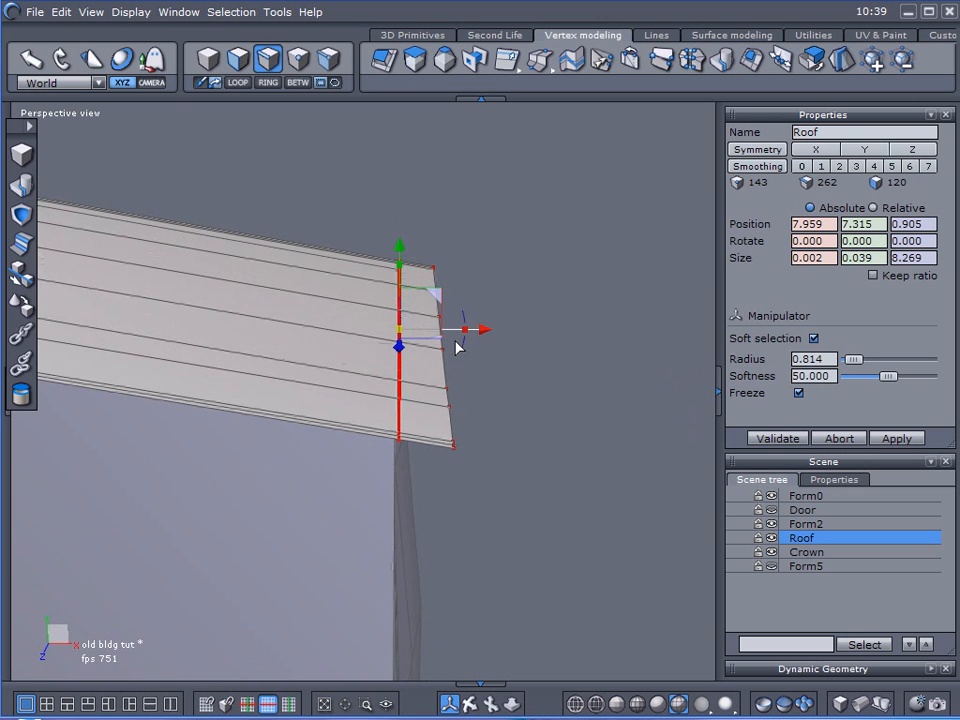
{"action": "left_click", "coordinate": [512, 62]}
{"action": "left_click", "coordinate": [516, 122]}
{"action": "left_click_drag", "start_coordinate": [401, 349], "coordinate": [425, 362]}
{"action": "middle_click_drag", "start_coordinate": [579, 366], "coordinate": [388, 374]}
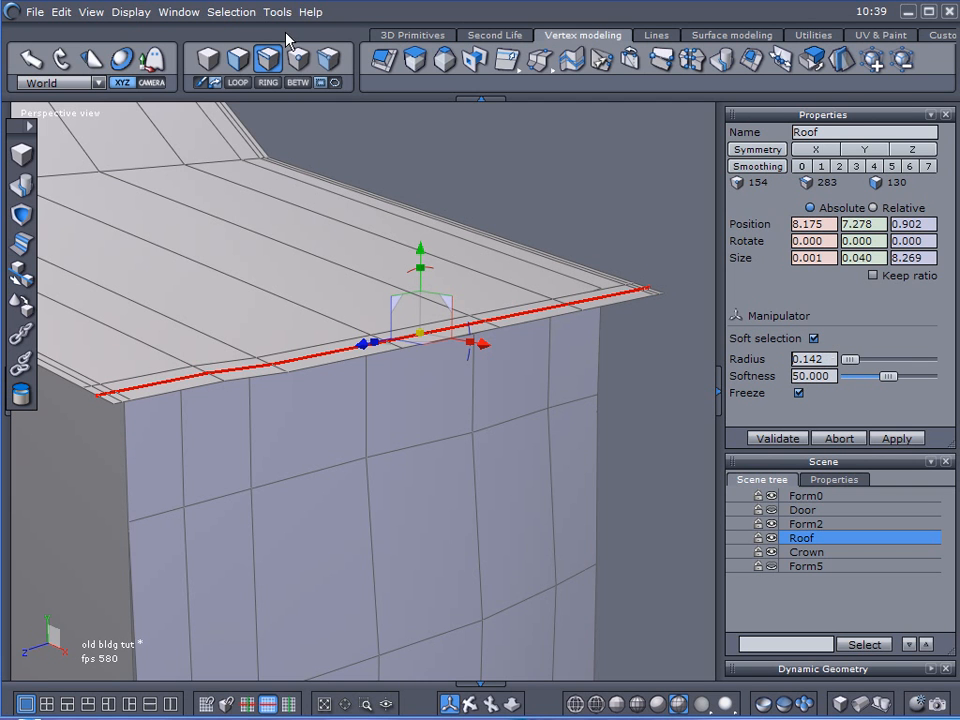
- Select the short crosswise edge at the Roof's eave near Z 1.408 and lower it to about Y 7.170
{"action": "middle_click_drag", "start_coordinate": [598, 411], "coordinate": [429, 279]}
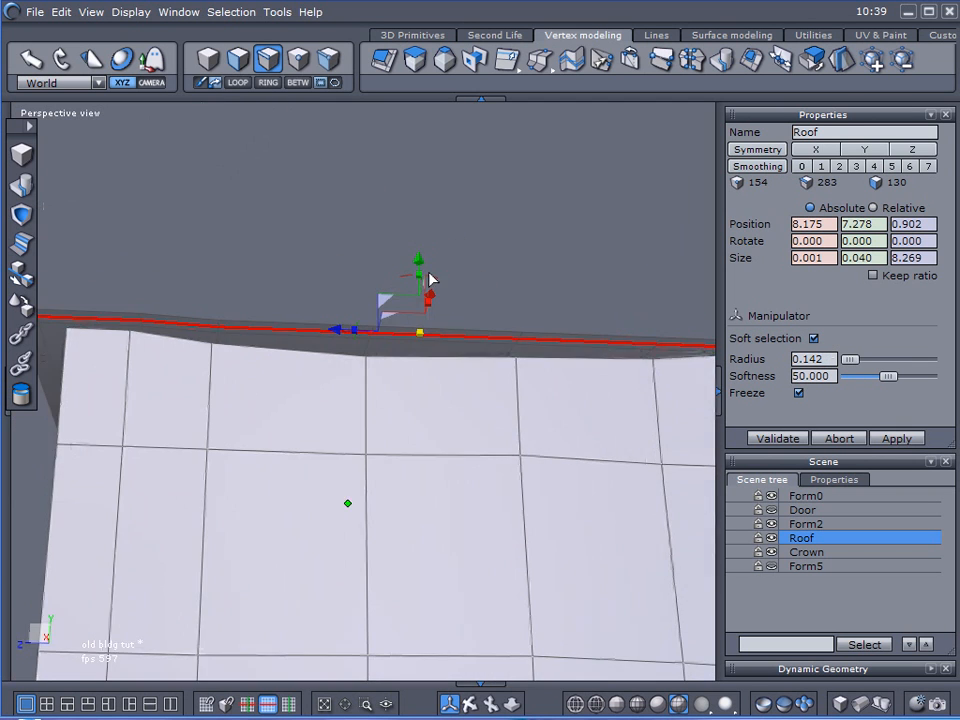
{"action": "scroll", "coordinate": [375, 345], "scroll_direction": "up", "scroll_amount": 2}
{"action": "left_click", "coordinate": [386, 292]}
{"action": "middle_click_drag", "start_coordinate": [381, 302], "coordinate": [396, 452]}
{"action": "mouse_move", "coordinate": [379, 225]}
{"action": "left_mouse_down"}
{"action": "mouse_move", "coordinate": [381, 264]}
{"action": "mouse_move", "coordinate": [381, 238]}
{"action": "left_mouse_up"}
{"action": "middle_click_drag", "start_coordinate": [420, 322], "coordinate": [612, 387]}
{"action": "left_click", "coordinate": [530, 266]}
{"action": "left_click", "coordinate": [452, 337]}
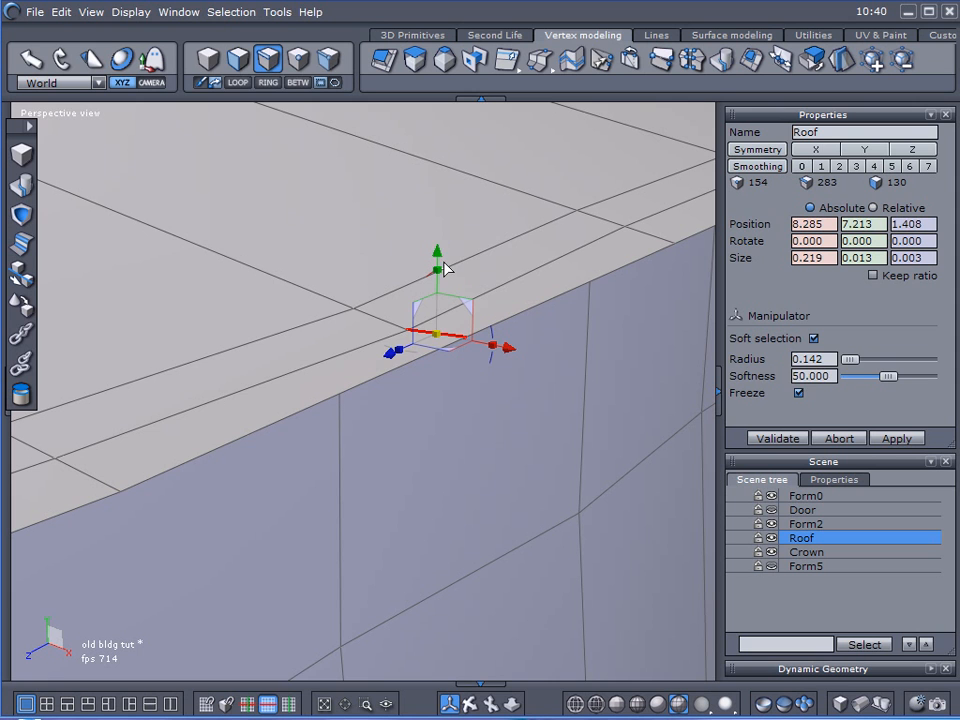
{"action": "left_click_drag", "start_coordinate": [440, 268], "coordinate": [437, 283]}
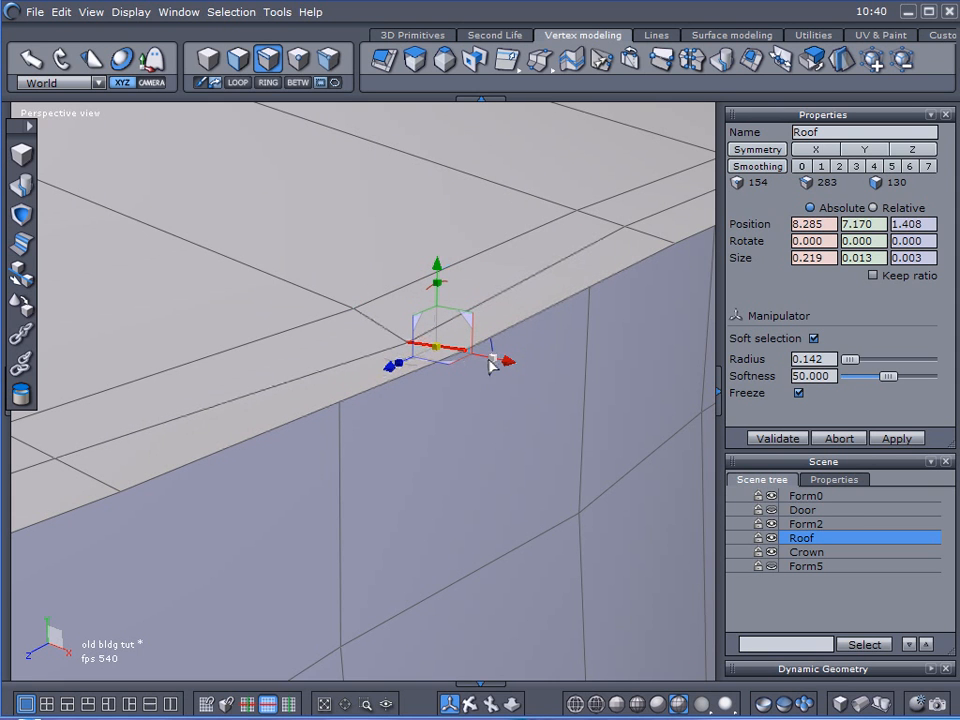
- Tilt the selected eave edge downward and lower it to about Y 7.015 so it meets the wall
{"action": "mouse_move", "coordinate": [494, 354]}
{"action": "left_mouse_down"}
{"action": "mouse_move", "coordinate": [489, 388]}
{"action": "mouse_move", "coordinate": [454, 356]}
{"action": "mouse_move", "coordinate": [486, 317]}
{"action": "mouse_move", "coordinate": [490, 332]}
{"action": "left_mouse_up"}
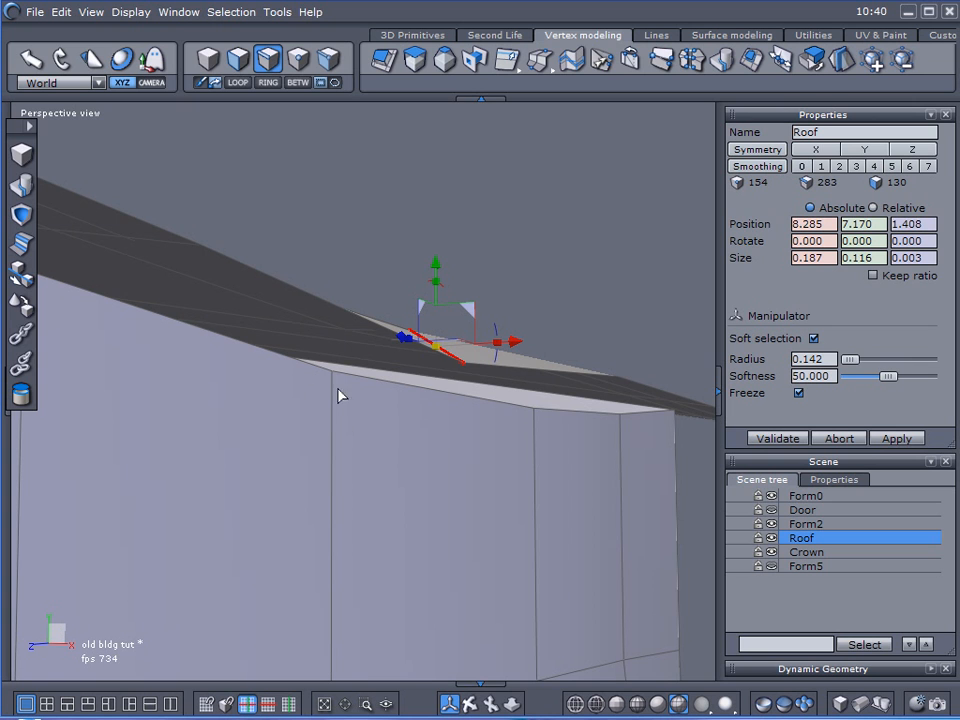
{"action": "left_click_drag", "start_coordinate": [437, 283], "coordinate": [428, 312]}
{"action": "left_click_drag", "start_coordinate": [379, 371], "coordinate": [352, 461], "text": "alt"}
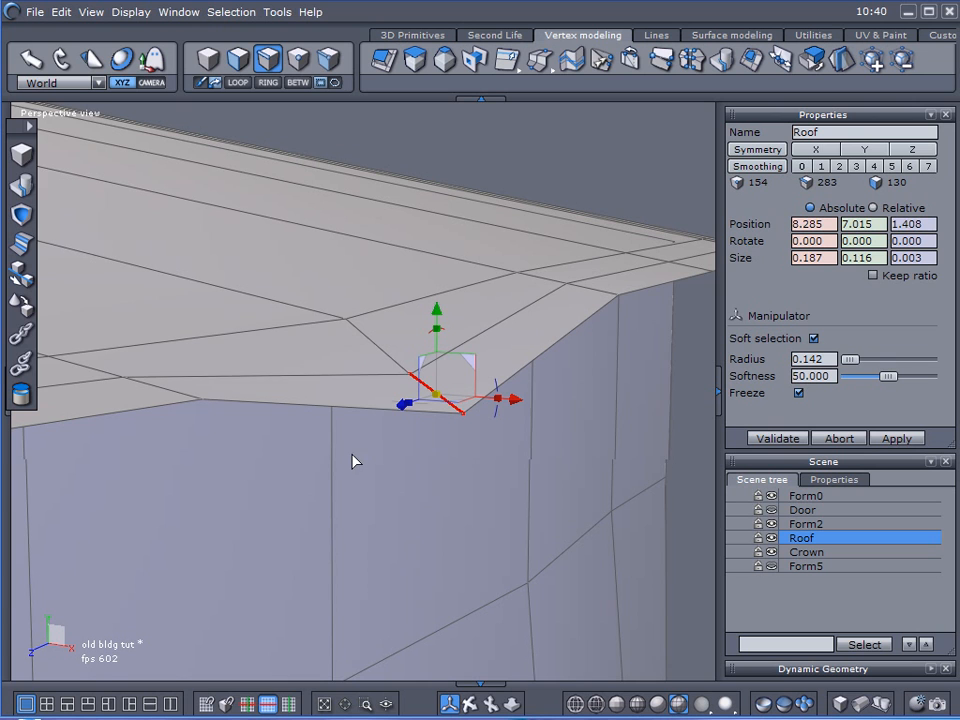
- Select the Roof point just inside the sagging eave edge, near X 7.960, and lower it to about Y 7.112
{"action": "left_click", "coordinate": [308, 62]}
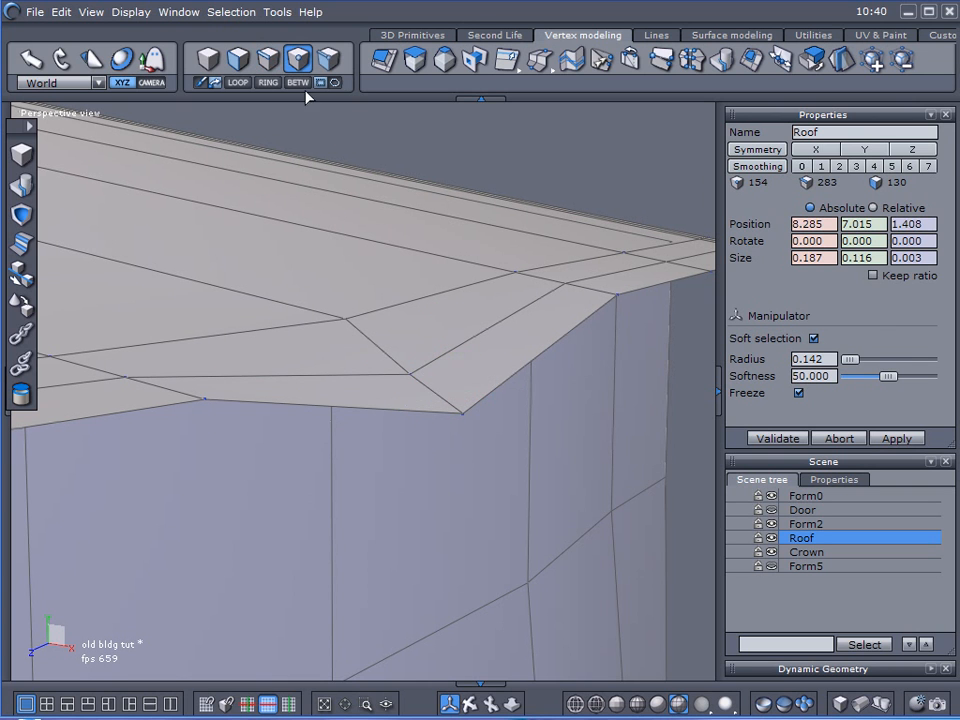
{"action": "left_click", "coordinate": [350, 322]}
{"action": "left_click_drag", "start_coordinate": [343, 247], "coordinate": [352, 308]}
{"action": "right_click_drag", "start_coordinate": [352, 308], "coordinate": [310, 350]}
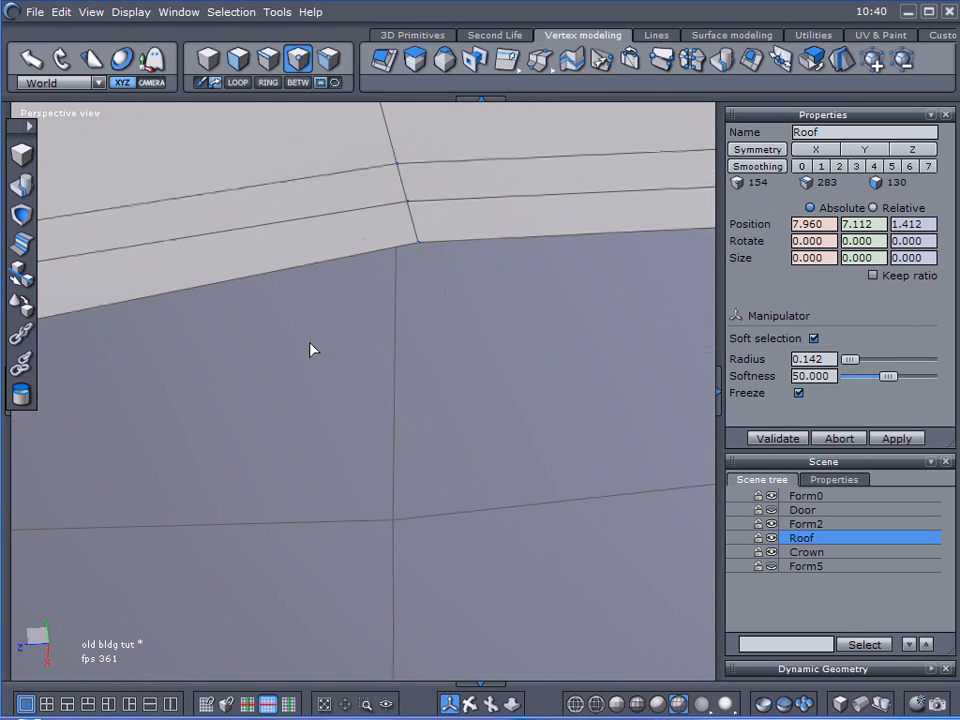
- Select the Roof's eave points near Z -0.137 and lower them to about Y 7.165 toward the top of the wall
{"action": "left_click_drag", "start_coordinate": [353, 135], "coordinate": [470, 298]}
{"action": "right_click_drag", "start_coordinate": [470, 298], "coordinate": [418, 142]}
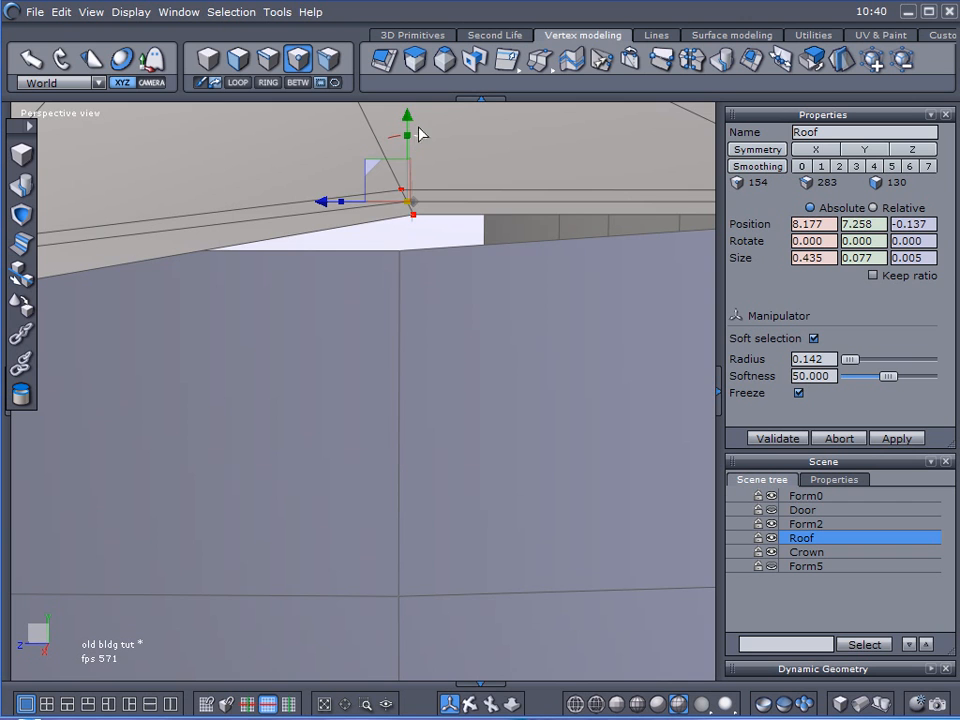
{"action": "left_click_drag", "start_coordinate": [408, 122], "coordinate": [407, 268]}
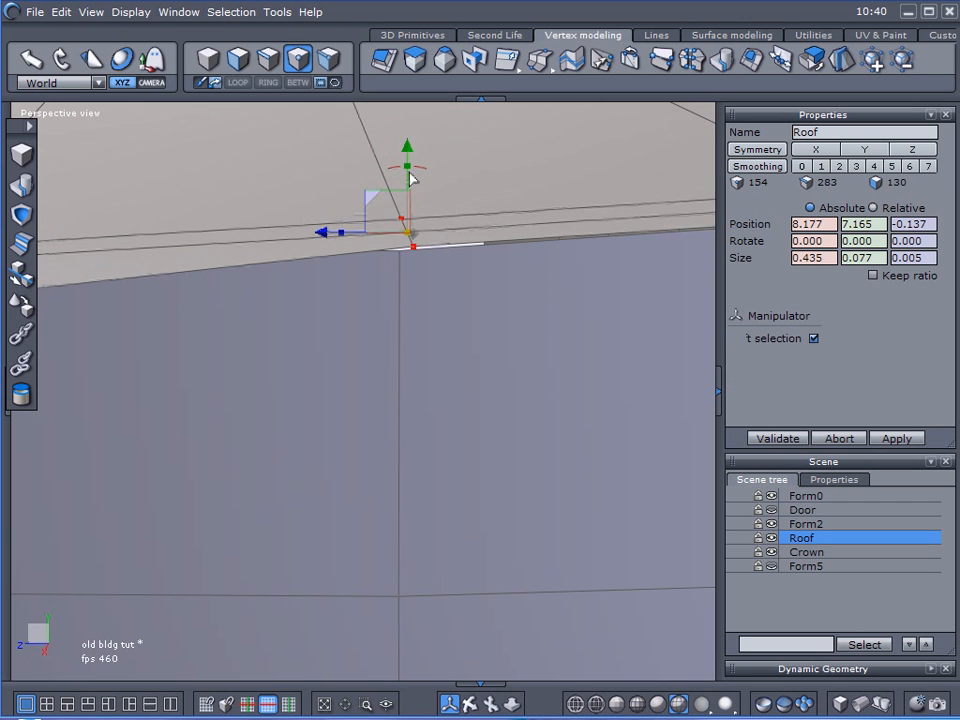
- Pull the outer eave points near Z -0.140 and Z -1.615 inward and down to make the Roof's edge irregular
{"action": "left_click", "coordinate": [414, 250]}
{"action": "right_click_drag", "start_coordinate": [460, 268], "coordinate": [513, 263]}
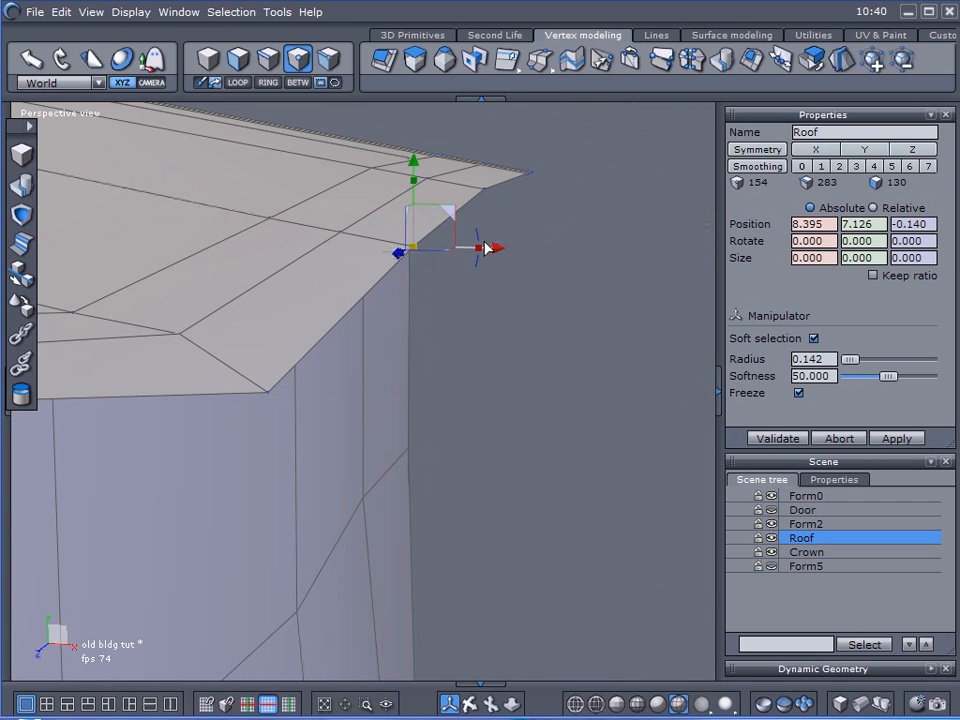
{"action": "mouse_move", "coordinate": [447, 215]}
{"action": "left_mouse_down"}
{"action": "mouse_move", "coordinate": [429, 221]}
{"action": "mouse_move", "coordinate": [452, 221]}
{"action": "left_mouse_up"}
{"action": "left_click", "coordinate": [484, 192]}
{"action": "left_click_drag", "start_coordinate": [516, 154], "coordinate": [373, 163]}
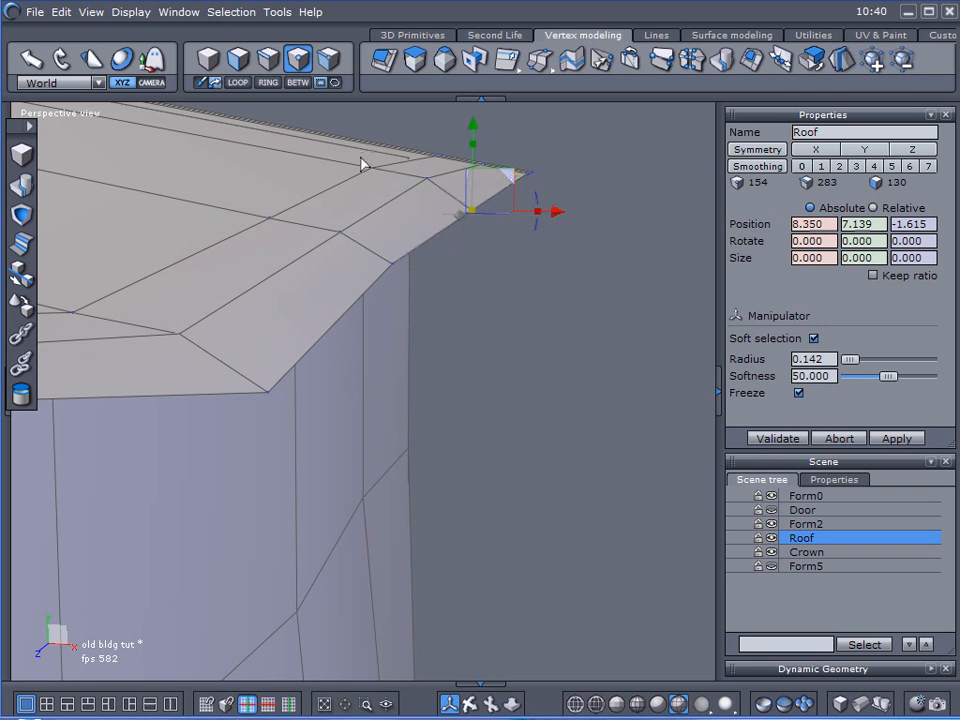
- Adjust the height of the Roof's inner-loop points toward the far side of the eave
{"action": "left_click", "coordinate": [381, 170]}
{"action": "right_click_drag", "start_coordinate": [381, 170], "coordinate": [407, 270]}
{"action": "left_click_drag", "start_coordinate": [407, 292], "coordinate": [413, 326]}
{"action": "right_click_drag", "start_coordinate": [413, 326], "coordinate": [445, 373]}
{"action": "left_click_drag", "start_coordinate": [403, 335], "coordinate": [409, 319]}
- Select the inner-loop Roof points at the far corner, near Z -3.147, and raise them to about Y 7.377
{"action": "left_click_drag", "start_coordinate": [546, 226], "coordinate": [575, 274]}
{"action": "left_click", "coordinate": [591, 209]}
{"action": "left_click_drag", "start_coordinate": [591, 184], "coordinate": [593, 158]}
- Select the Roof's eave points near Z 2.996 and shift them down and slightly toward the near corner
{"action": "right_click_drag", "start_coordinate": [593, 158], "coordinate": [289, 281]}
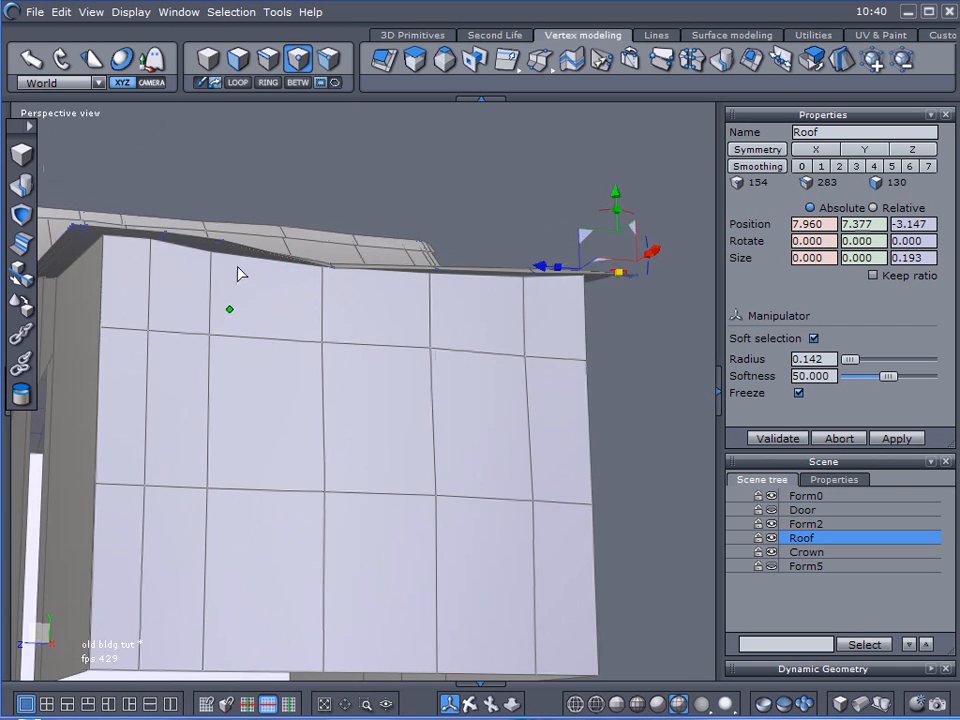
{"action": "scroll", "coordinate": [204, 251], "scroll_direction": "up", "scroll_amount": 5}
{"action": "scroll", "coordinate": [284, 262], "scroll_direction": "up", "scroll_amount": 3}
{"action": "scroll", "coordinate": [386, 257], "scroll_direction": "down", "scroll_amount": 5}
{"action": "right_click_drag", "start_coordinate": [386, 289], "coordinate": [421, 387]}
{"action": "left_click_drag", "start_coordinate": [417, 318], "coordinate": [446, 378]}
{"action": "right_click_drag", "start_coordinate": [446, 378], "coordinate": [463, 342]}
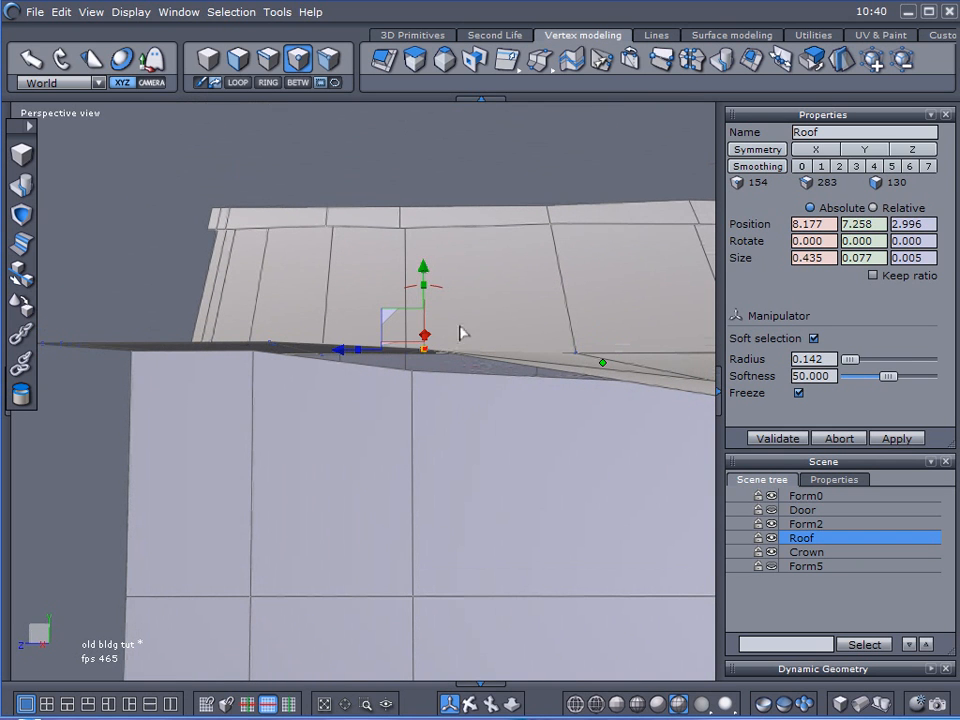
{"action": "left_click_drag", "start_coordinate": [395, 316], "coordinate": [374, 330]}
- Select the eave points near the Roof's near corner, around Z 3.783, and lower them slightly to about Y 7.279
{"action": "right_click_drag", "start_coordinate": [373, 330], "coordinate": [408, 417]}
{"action": "left_click_drag", "start_coordinate": [249, 300], "coordinate": [311, 388]}
{"action": "left_click_drag", "start_coordinate": [275, 267], "coordinate": [274, 274]}
{"action": "scroll", "coordinate": [339, 381], "scroll_direction": "down", "scroll_amount": 5}
{"action": "middle_click_drag", "start_coordinate": [396, 407], "coordinate": [662, 472]}
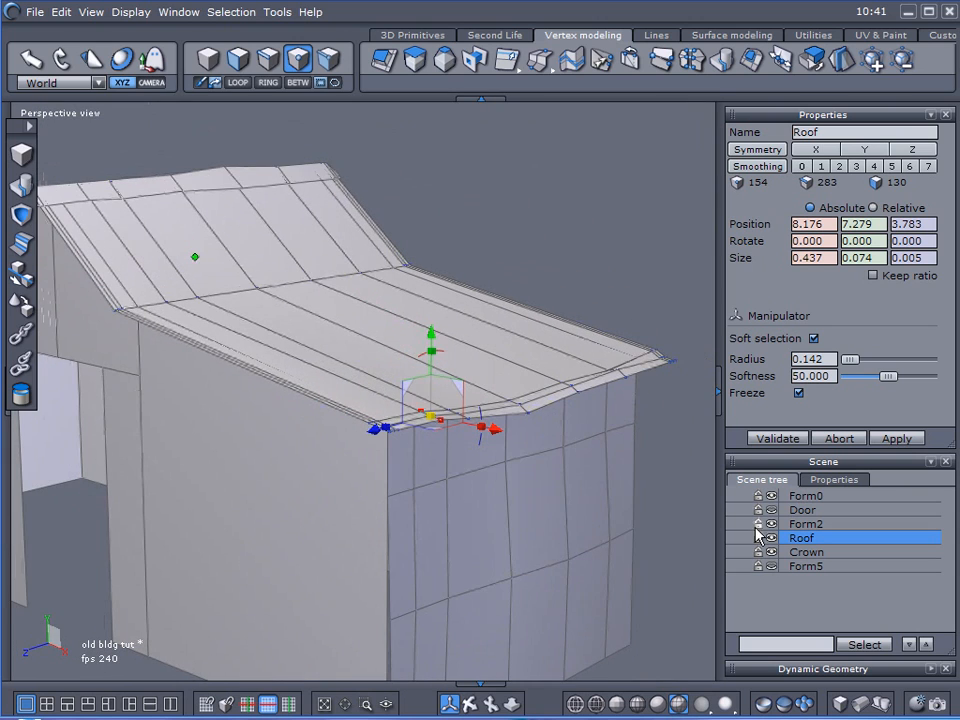
- Select the far-side eave points of the Form5 sheet, around Z -1.210, and enable soft selection with a radius of 2.152
{"action": "middle_click_drag", "start_coordinate": [640, 520], "coordinate": [365, 433]}
{"action": "left_click", "coordinate": [814, 339]}
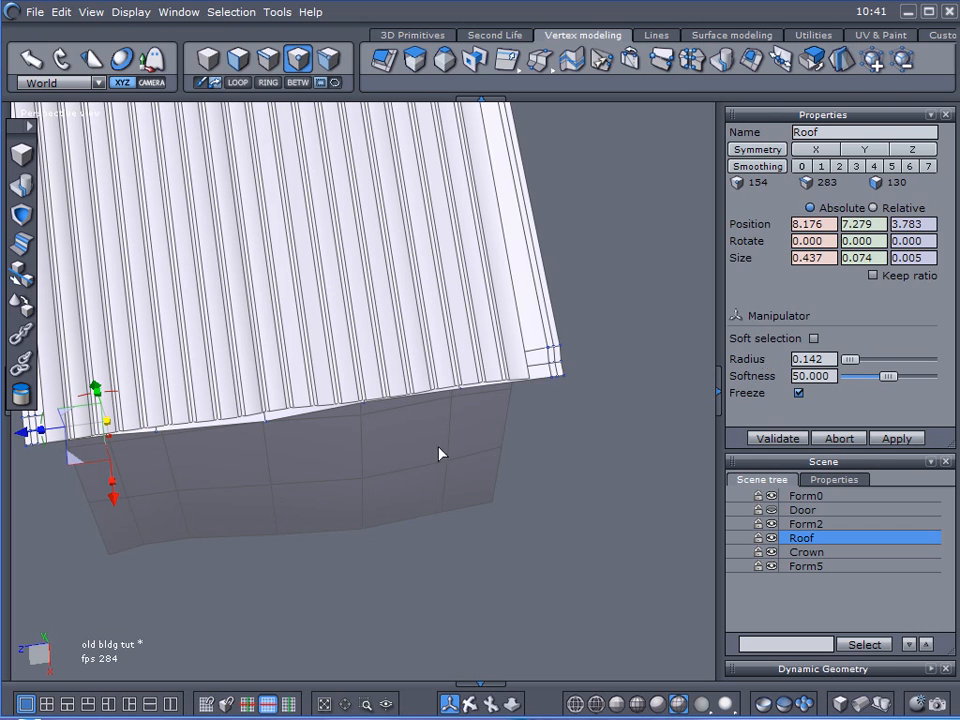
{"action": "left_click_drag", "start_coordinate": [319, 454], "coordinate": [568, 370]}
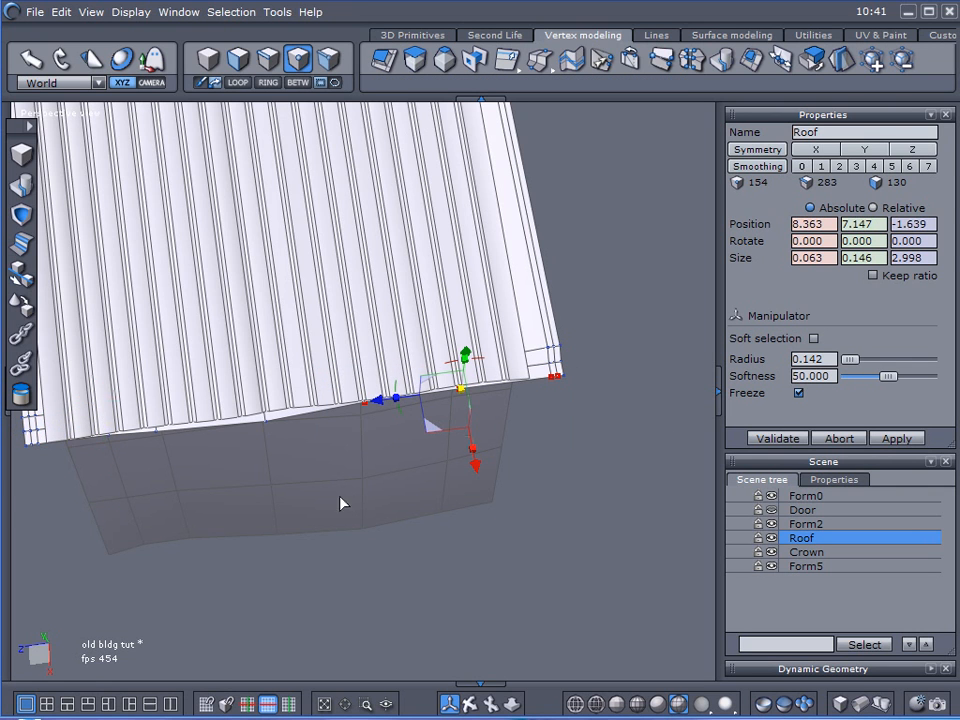
{"action": "left_click", "coordinate": [786, 567]}
{"action": "left_click_drag", "start_coordinate": [337, 455], "coordinate": [585, 362]}
{"action": "middle_click_drag", "start_coordinate": [544, 433], "coordinate": [652, 366]}
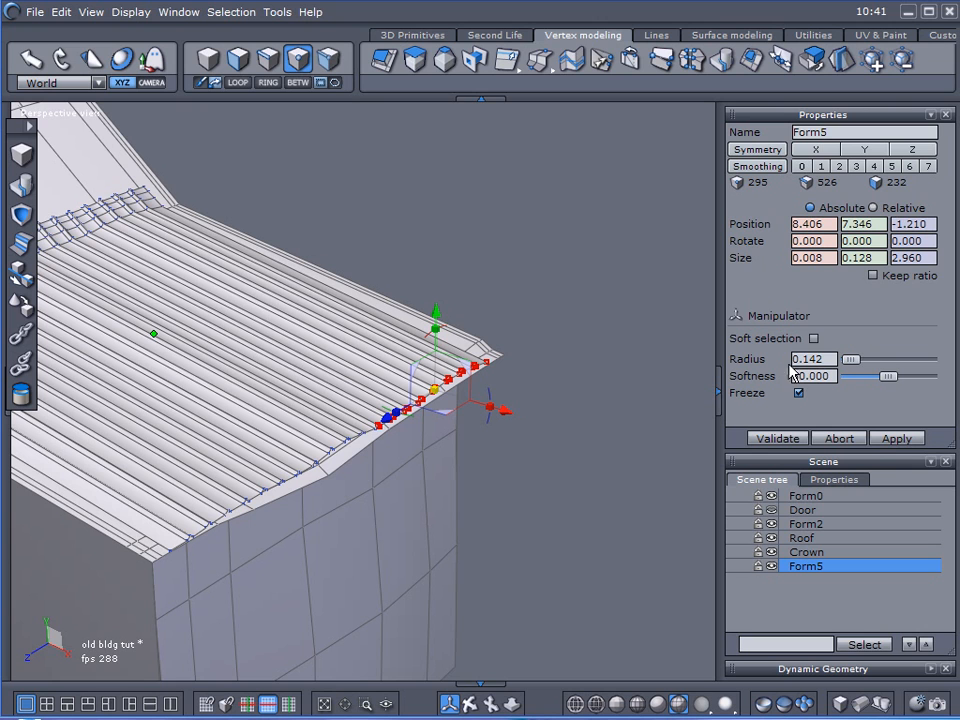
{"action": "left_click_drag", "start_coordinate": [855, 364], "coordinate": [876, 368]}
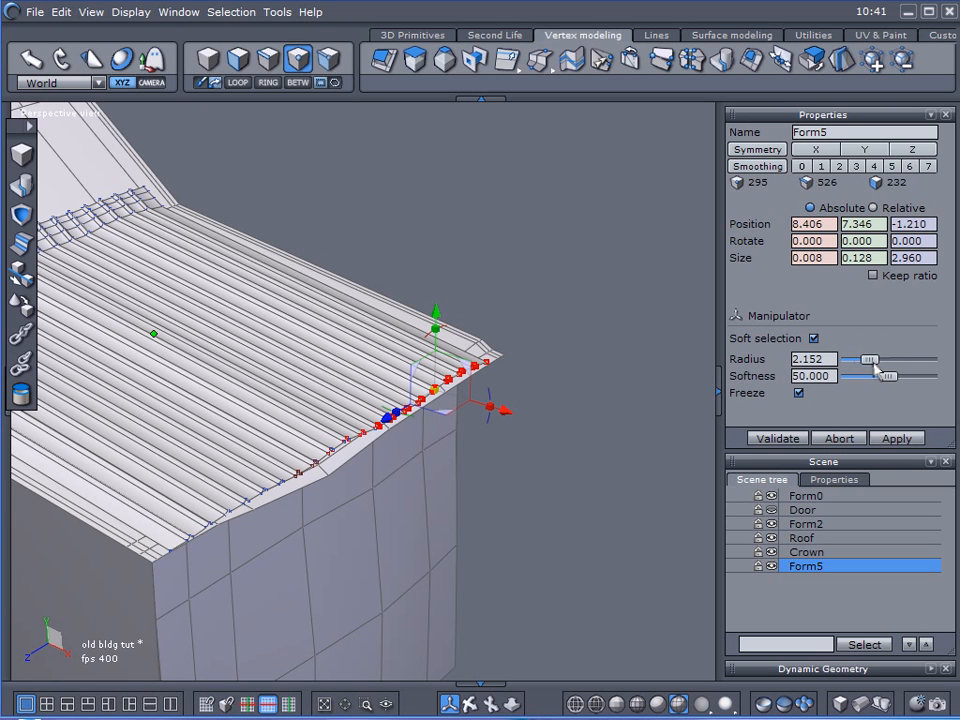
- Orient the manipulator to the selection and shift Form5's far-side eave points slightly to follow the deformed roof edge
{"action": "left_click", "coordinate": [62, 83]}
{"action": "left_click", "coordinate": [71, 100]}
{"action": "middle_click_drag", "start_coordinate": [380, 350], "coordinate": [513, 425]}
{"action": "left_click_drag", "start_coordinate": [513, 425], "coordinate": [531, 416]}
- Select Form5's near-side eave points, around Z 3.046, adjust them slightly to follow the roof edge, and clear the selection
{"action": "middle_click_drag", "start_coordinate": [531, 416], "coordinate": [298, 450]}
{"action": "right_click_drag", "start_coordinate": [133, 432], "coordinate": [381, 323]}
{"action": "left_click_drag", "start_coordinate": [381, 430], "coordinate": [362, 377], "text": "alt"}
{"action": "middle_click_drag", "start_coordinate": [362, 377], "coordinate": [516, 370]}
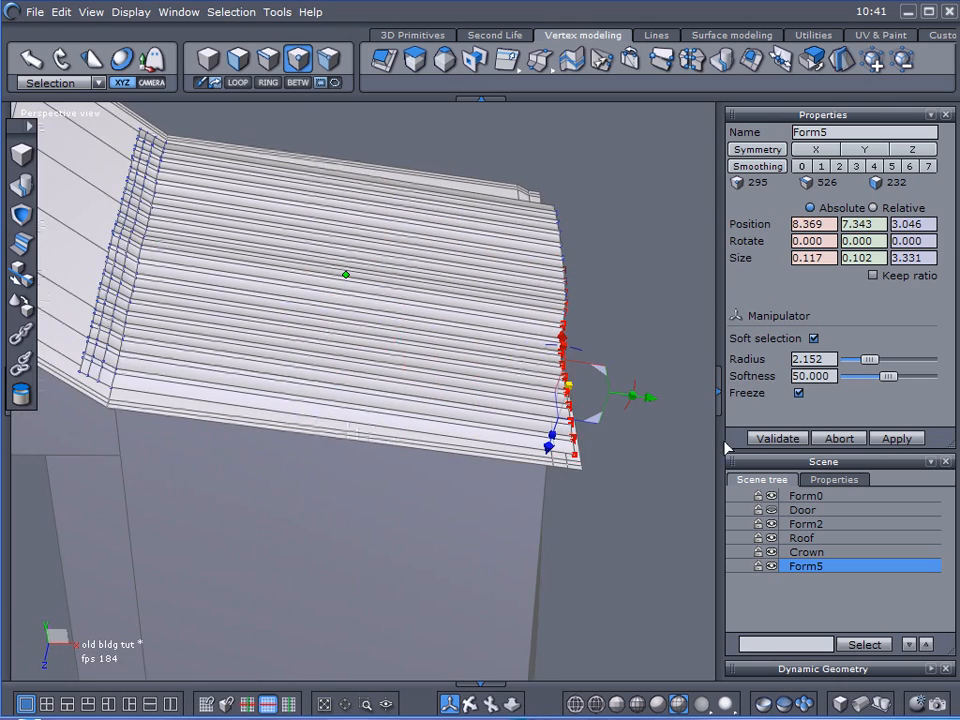
{"action": "left_click", "coordinate": [658, 454]}
- Hide Form2, Roof, Crown and Form5 so that only Form0 is displayed, and save the scene
{"action": "scroll", "coordinate": [658, 457], "scroll_direction": "down", "scroll_amount": 3}
{"action": "left_click_drag", "start_coordinate": [658, 461], "coordinate": [555, 403], "text": "alt"}
{"action": "scroll", "coordinate": [555, 404], "scroll_direction": "down", "scroll_amount": 3}
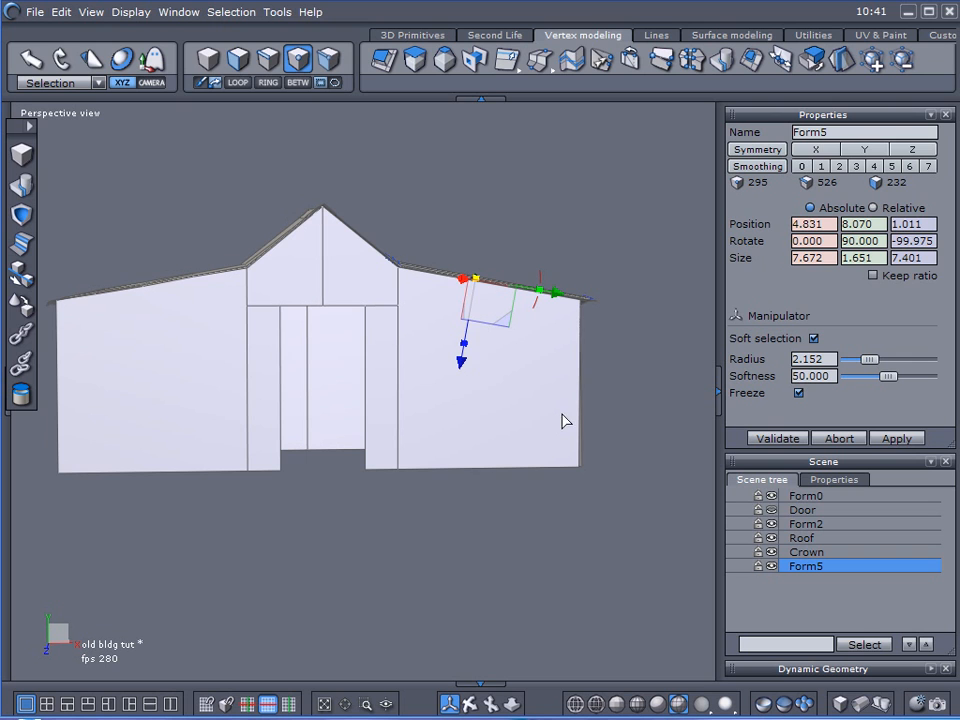
{"action": "left_click", "coordinate": [790, 497]}
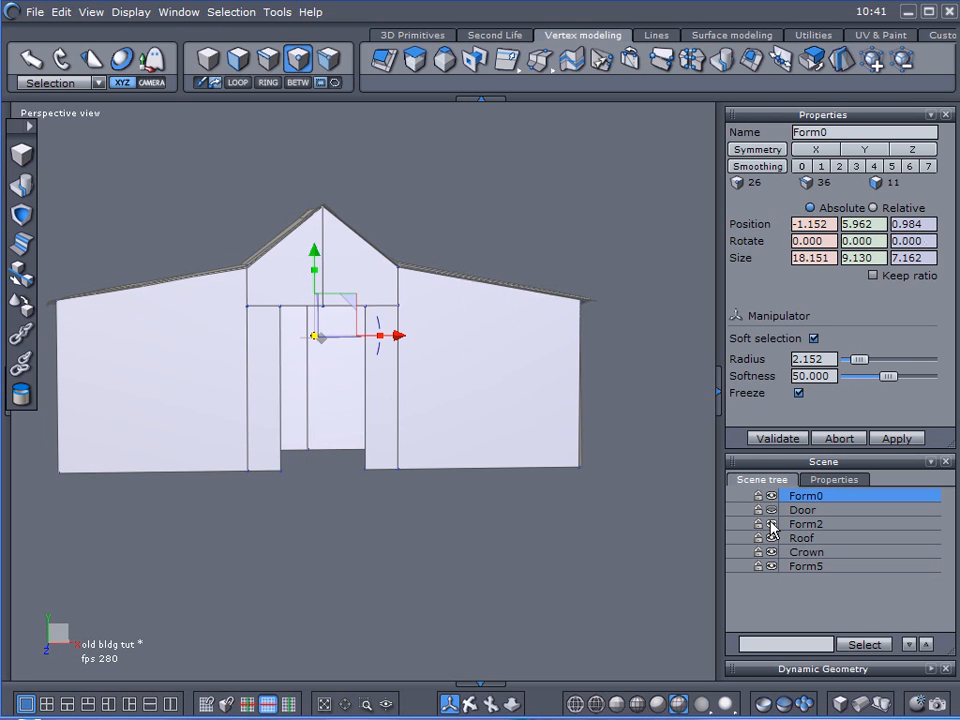
{"action": "left_click", "coordinate": [771, 496]}
{"action": "left_click", "coordinate": [771, 496]}
{"action": "left_click", "coordinate": [769, 537]}
{"action": "left_click", "coordinate": [771, 552]}
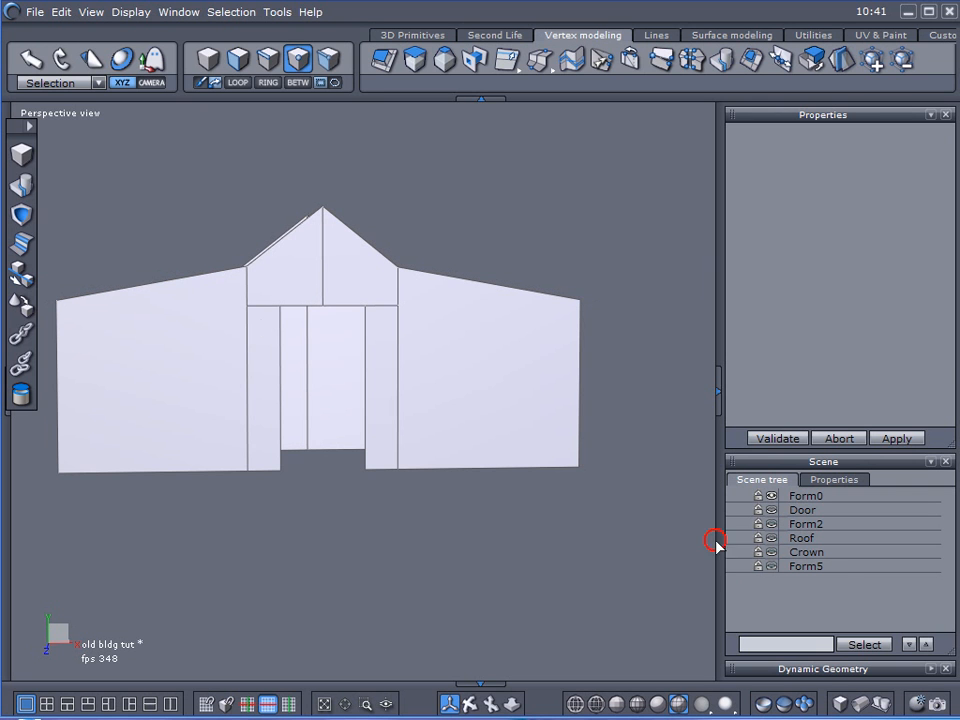
{"action": "left_click", "coordinate": [37, 12]}
{"action": "left_click", "coordinate": [60, 163]}
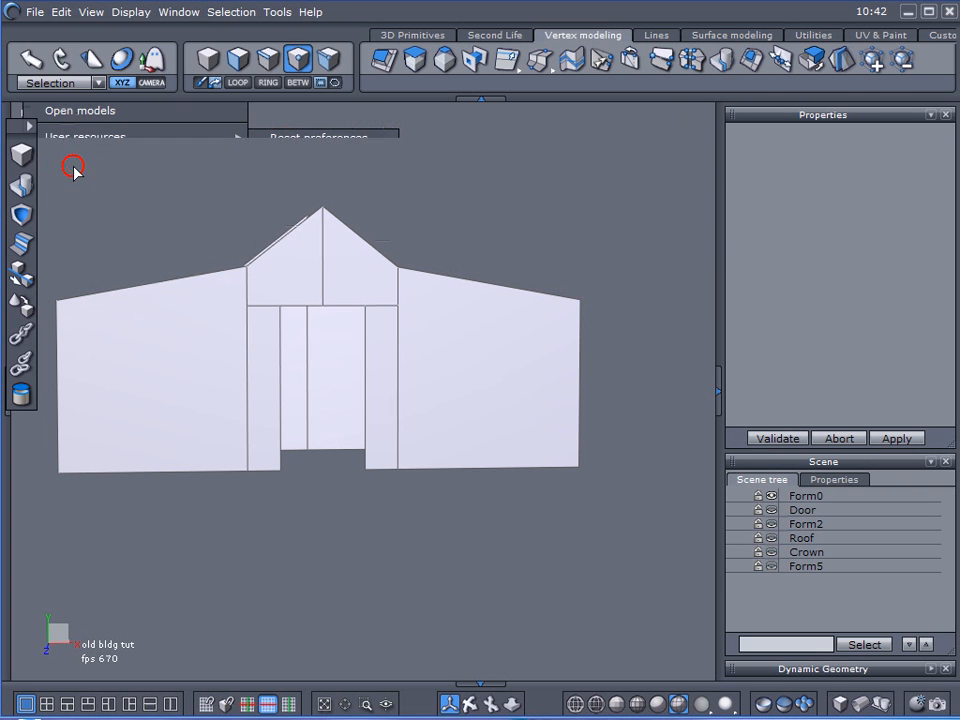
- Inset Form0's two front wall faces beside the doorway with Sweep surface, leaving inner faces about 1.8 wide
{"action": "right_click_drag", "start_coordinate": [189, 336], "coordinate": [270, 422]}
{"action": "left_click", "coordinate": [237, 58]}
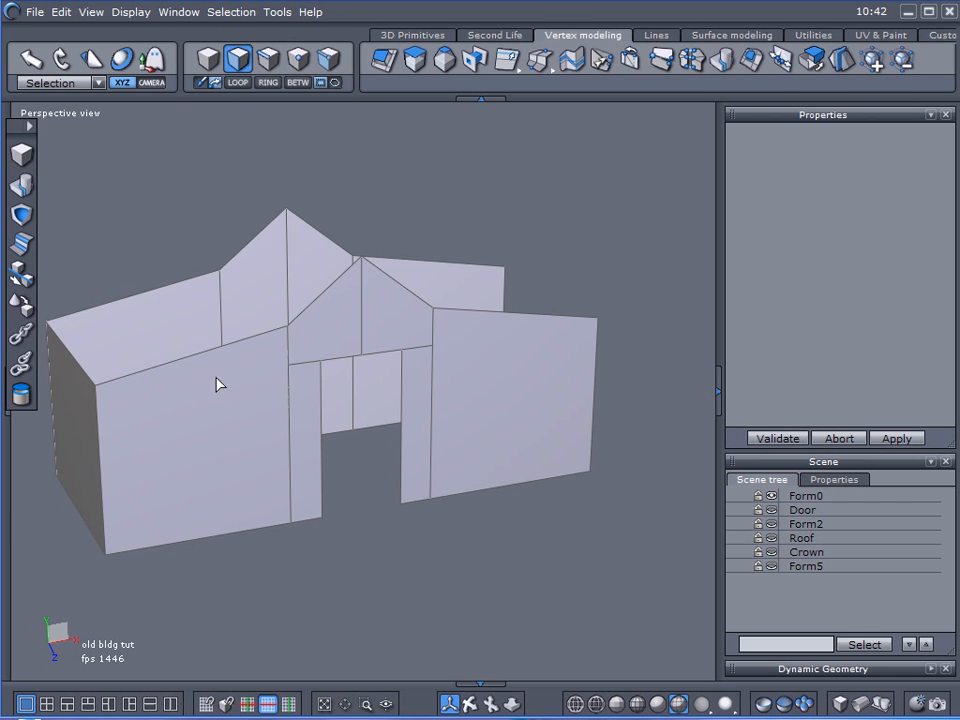
{"action": "left_click", "coordinate": [788, 496]}
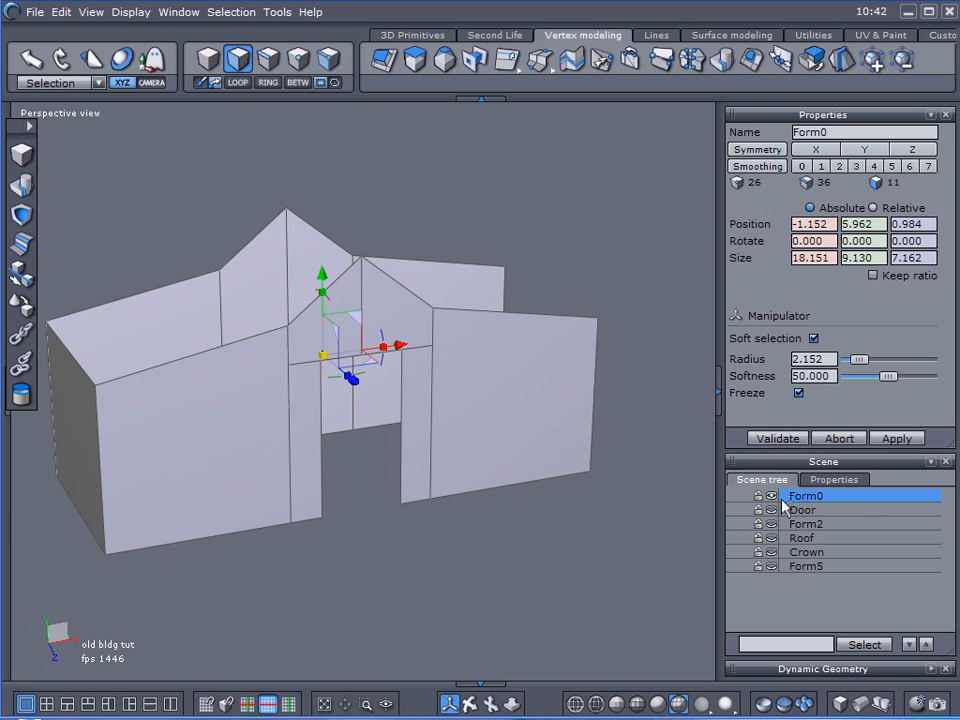
{"action": "left_click", "coordinate": [545, 417]}
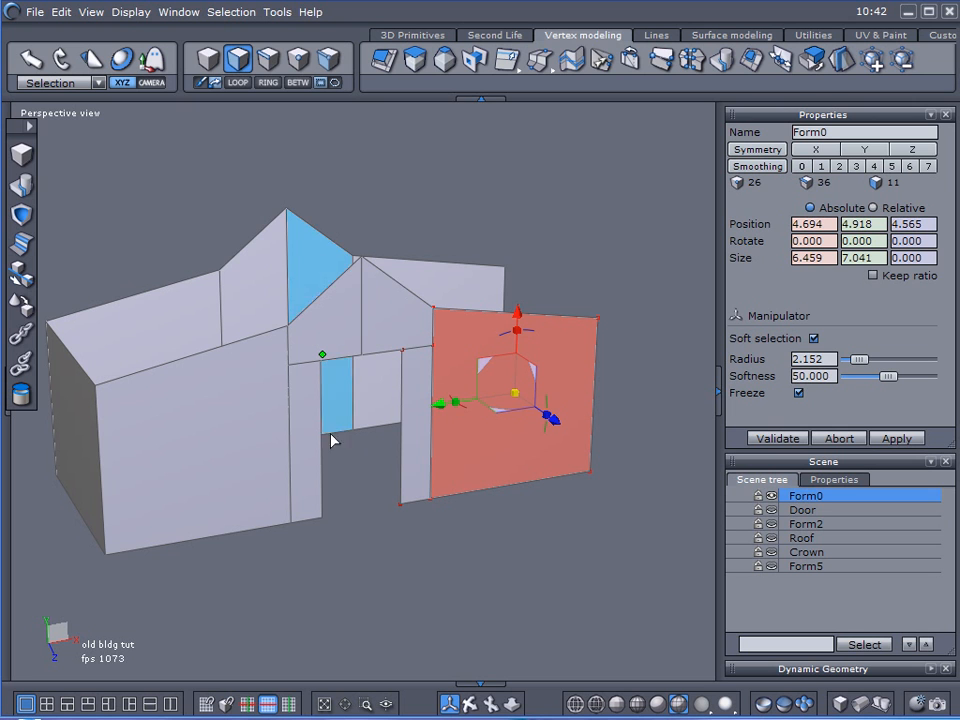
{"action": "left_click", "coordinate": [236, 422], "text": "shift"}
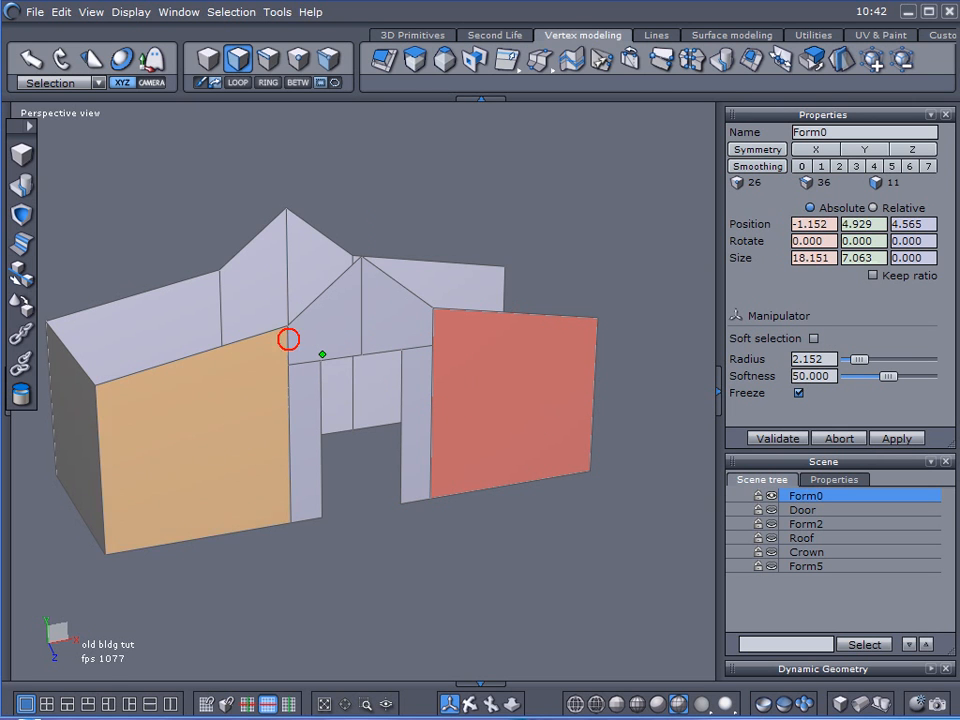
{"action": "left_click", "coordinate": [416, 66]}
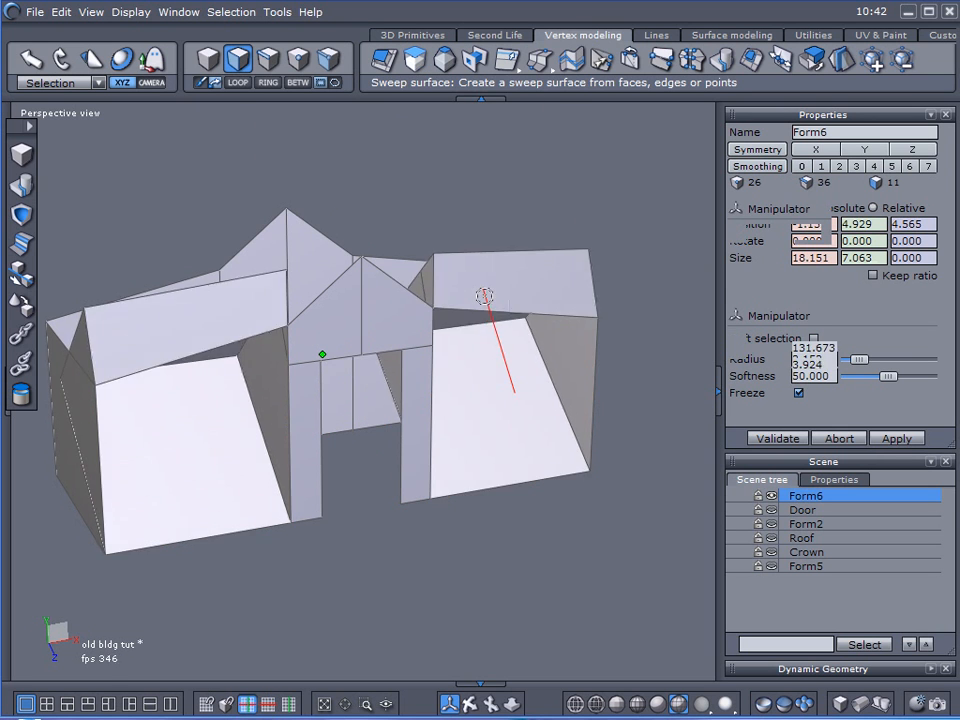
{"action": "left_click", "coordinate": [556, 379]}
{"action": "key", "text": "shift"}
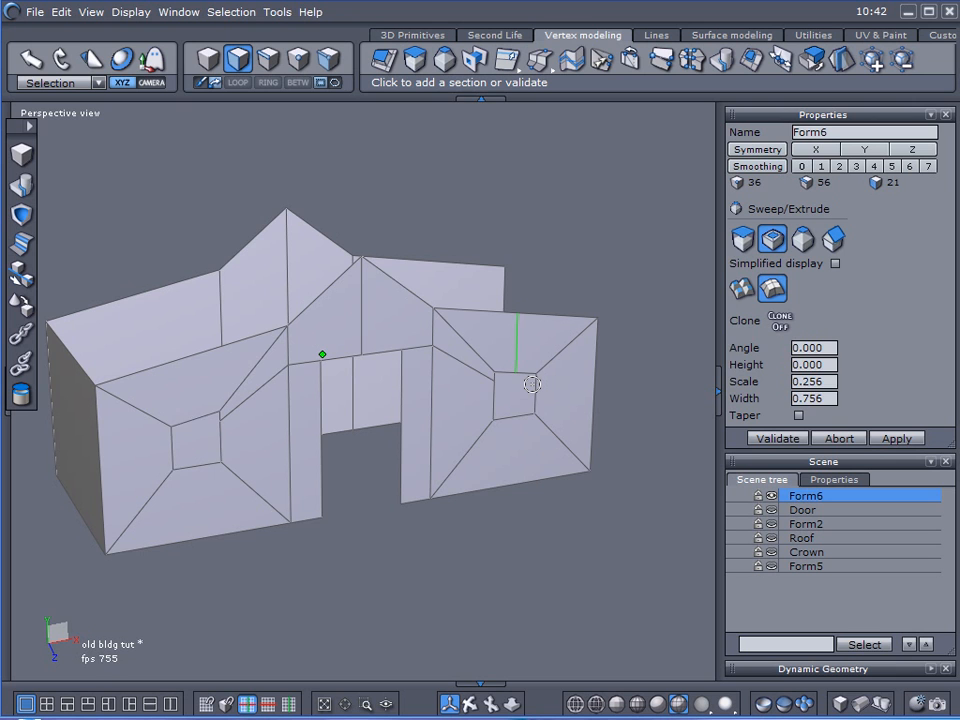
{"action": "left_click", "coordinate": [765, 438]}
{"action": "left_click", "coordinate": [265, 478]}
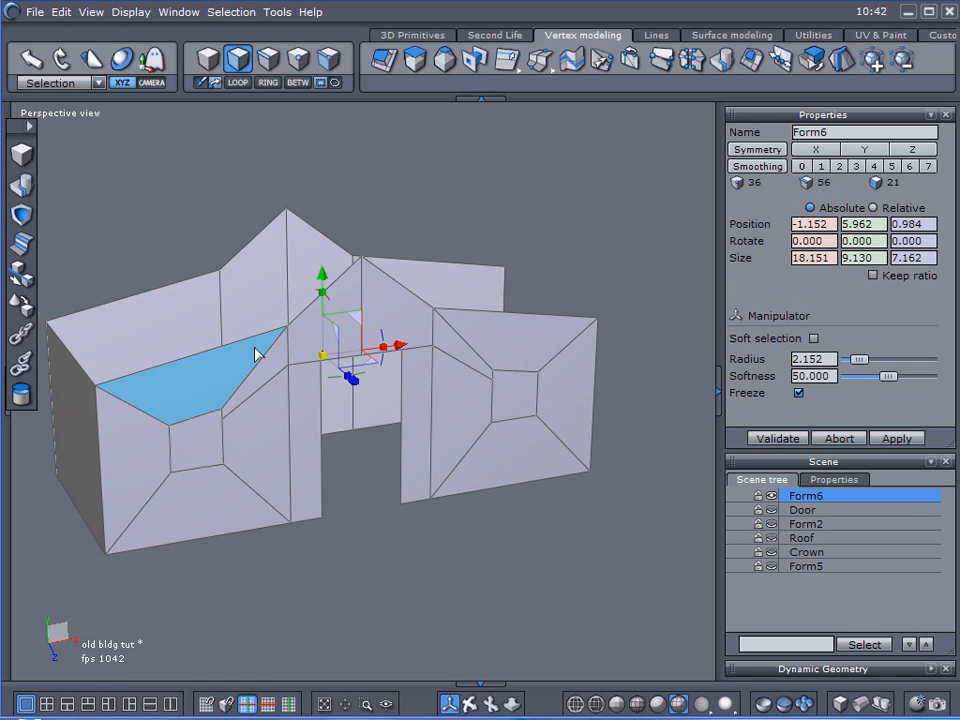
- Level the top edge of the inset face left of the doorway by setting its two upper points' Y size to 0
{"action": "middle_click_drag", "start_coordinate": [208, 429], "coordinate": [216, 401]}
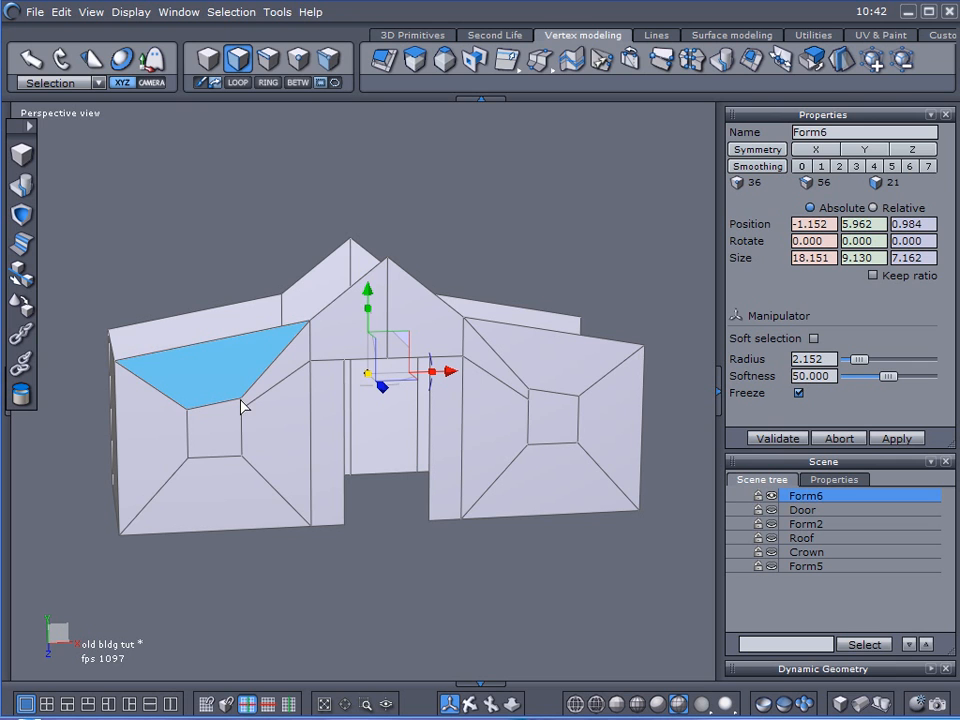
{"action": "left_click", "coordinate": [298, 60]}
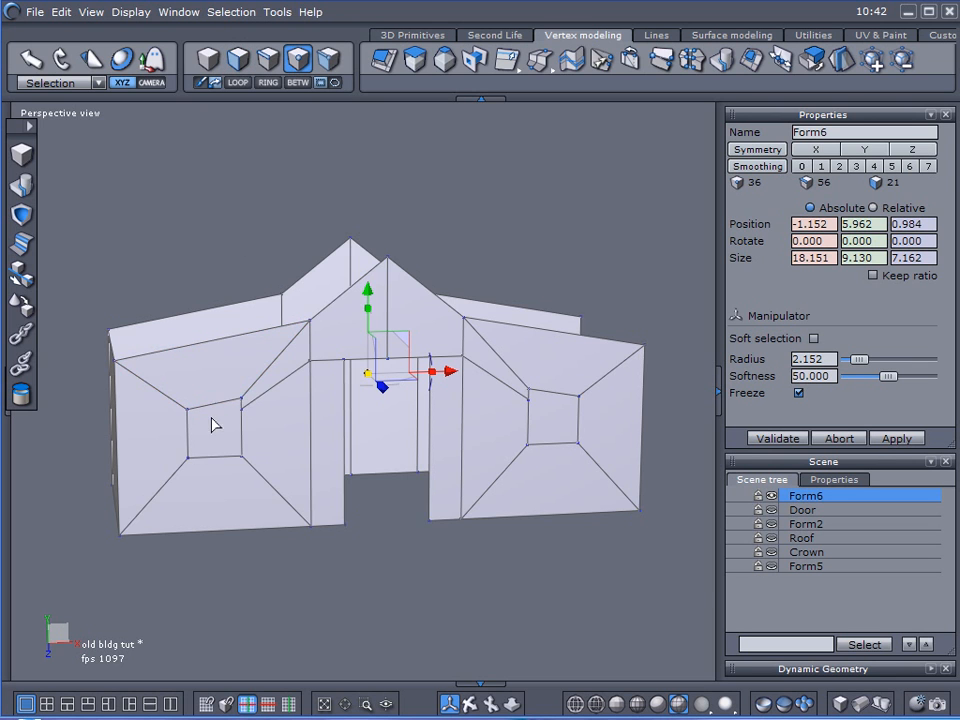
{"action": "scroll", "coordinate": [214, 424], "scroll_direction": "up", "scroll_amount": 5}
{"action": "left_click_drag", "start_coordinate": [105, 264], "coordinate": [250, 404]}
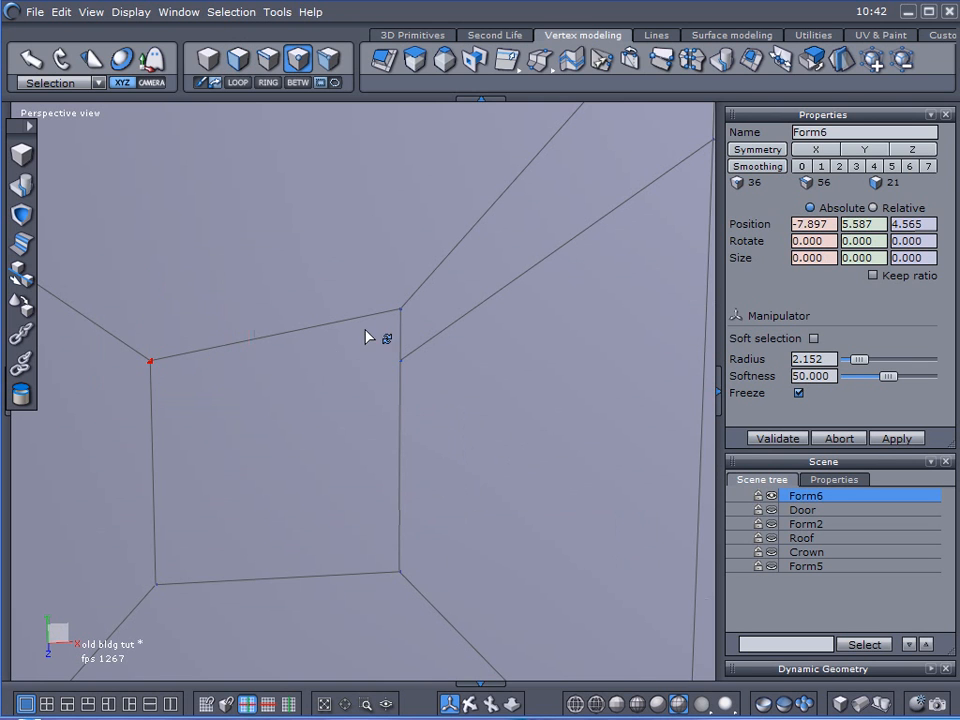
{"action": "left_click", "coordinate": [401, 308], "text": "shift"}
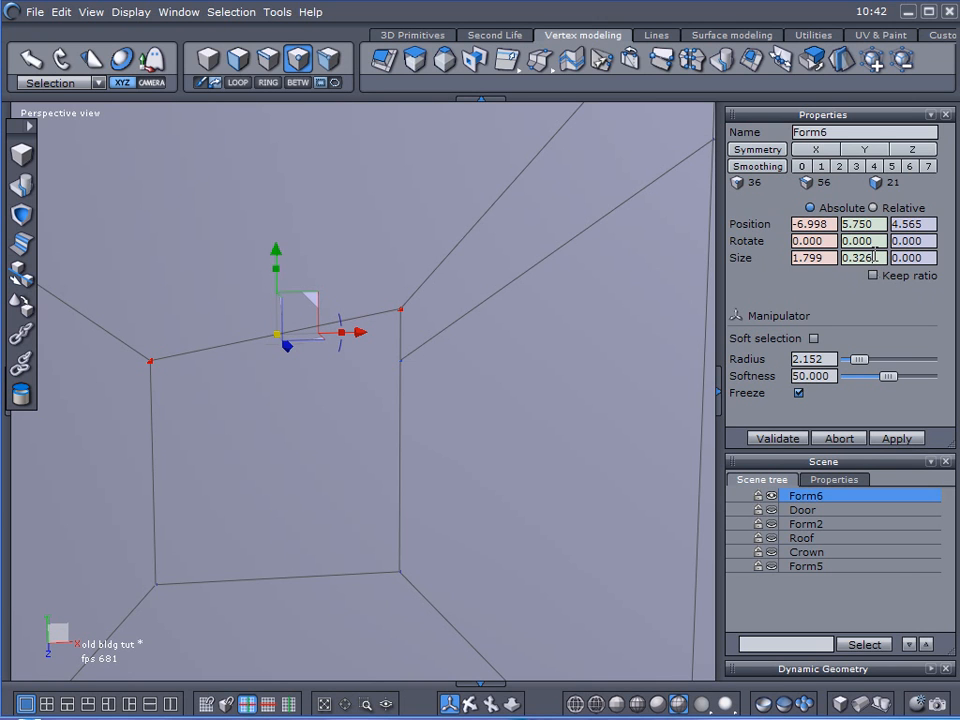
{"action": "double_click", "coordinate": [876, 258]}
{"action": "key", "text": "Return"}
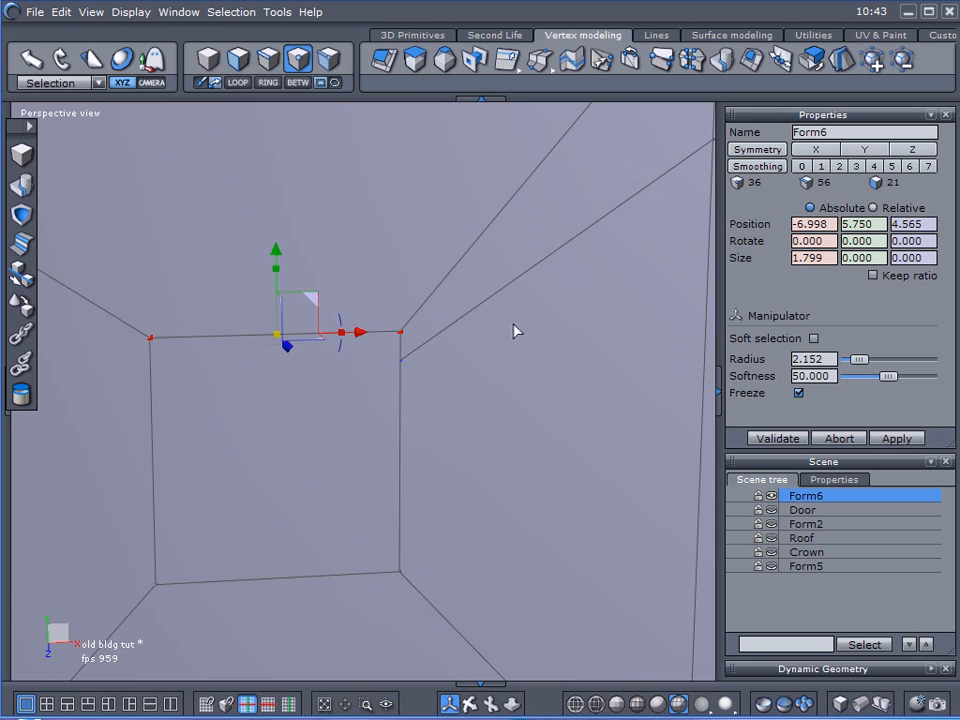
- Level the top edge of the inset face right of the doorway by setting its two upper points' Y size to 0
{"action": "scroll", "coordinate": [515, 331], "scroll_direction": "down", "scroll_amount": 4}
{"action": "middle_click_drag", "start_coordinate": [562, 345], "coordinate": [315, 356]}
{"action": "scroll", "coordinate": [394, 351], "scroll_direction": "up", "scroll_amount": 5}
{"action": "scroll", "coordinate": [399, 307], "scroll_direction": "down", "scroll_amount": 3}
{"action": "left_click_drag", "start_coordinate": [358, 246], "coordinate": [618, 311]}
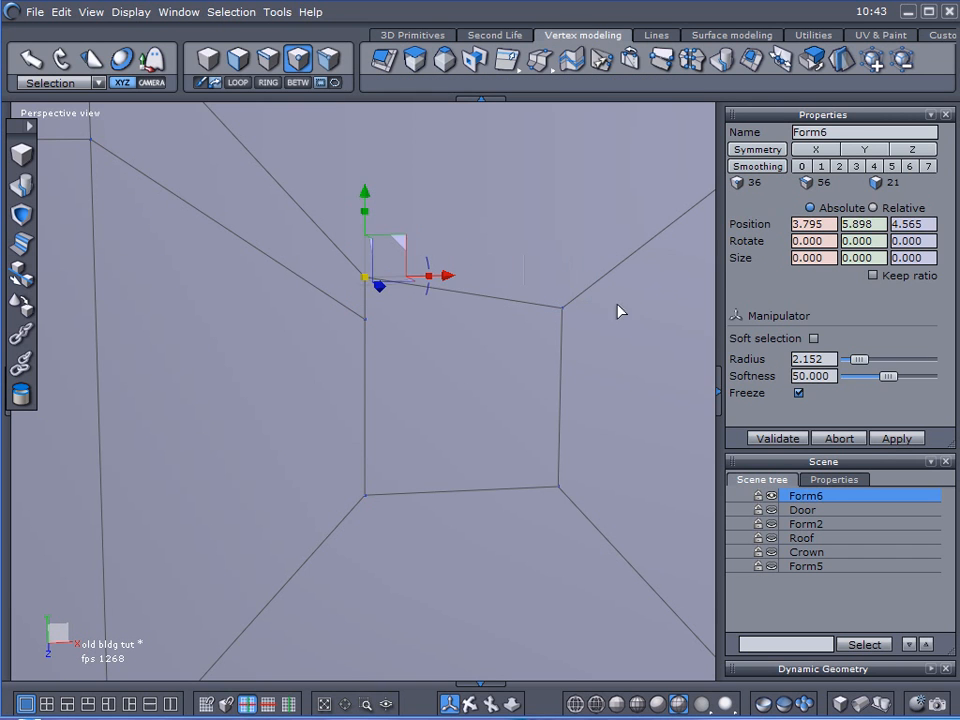
{"action": "left_click_drag", "start_coordinate": [484, 259], "coordinate": [570, 340], "text": "shift"}
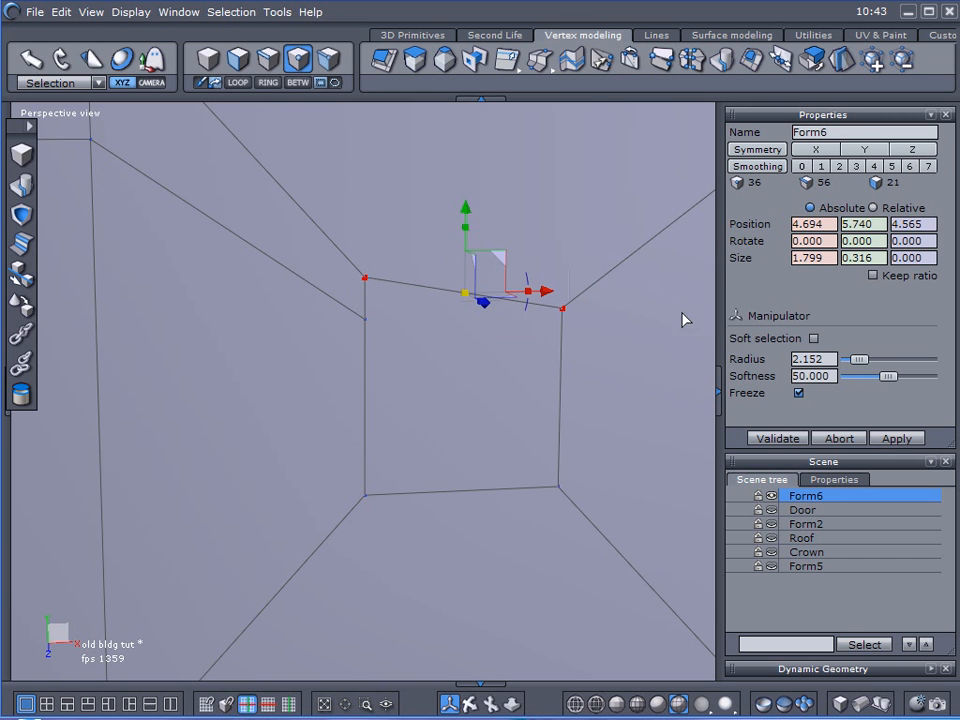
{"action": "left_click", "coordinate": [882, 258]}
{"action": "type", "text": "0"}
{"action": "key", "text": "Return"}
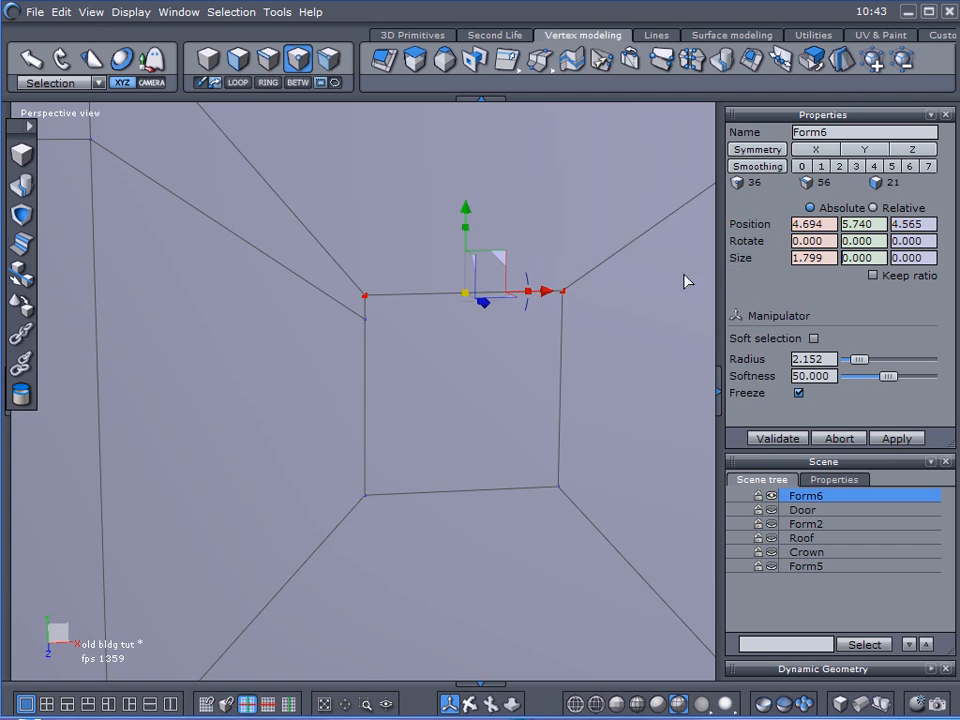
- Resize the right inset face to about 1.349 by 1.887 and move it outward and up to about X 5.602, Y 5.048
{"action": "scroll", "coordinate": [466, 359], "scroll_direction": "down", "scroll_amount": 5}
{"action": "left_click", "coordinate": [238, 58]}
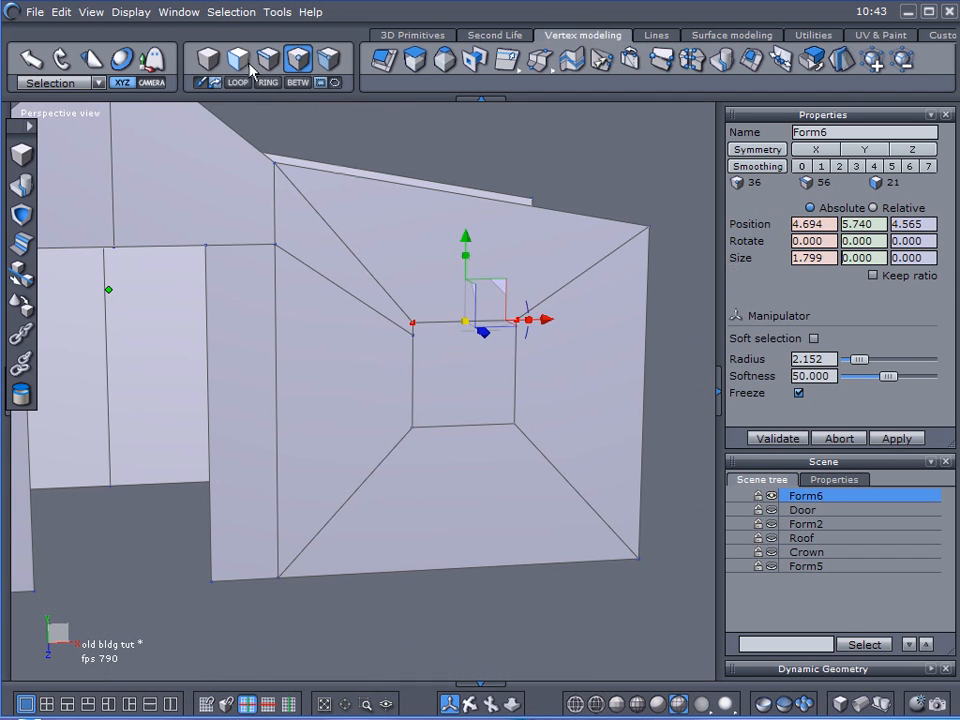
{"action": "left_click", "coordinate": [490, 360]}
{"action": "left_click", "coordinate": [490, 360]}
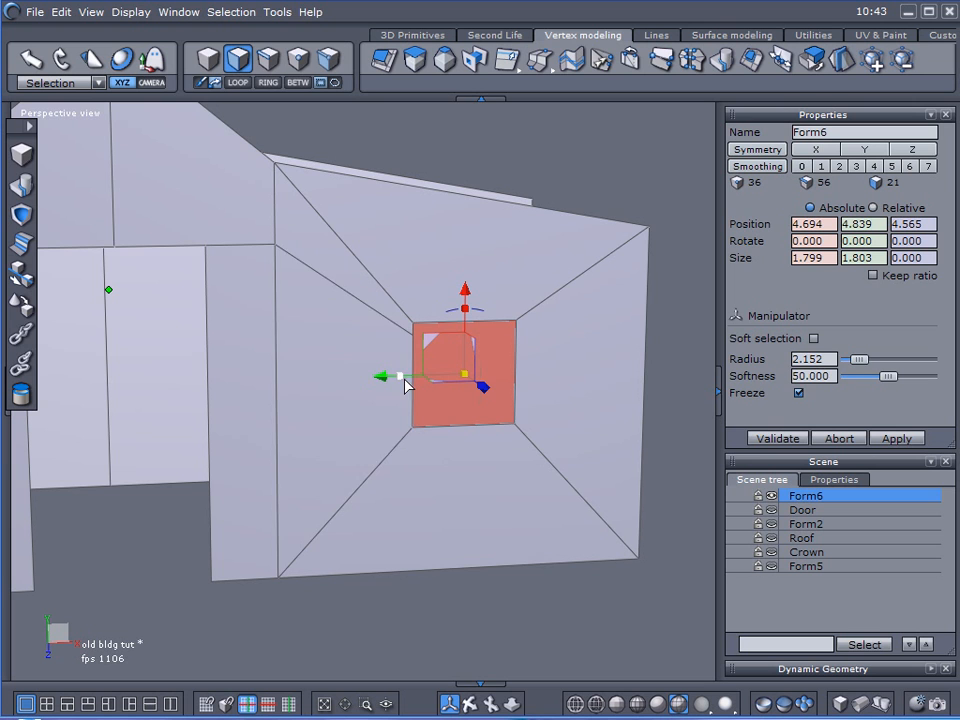
{"action": "left_click_drag", "start_coordinate": [401, 377], "coordinate": [431, 380]}
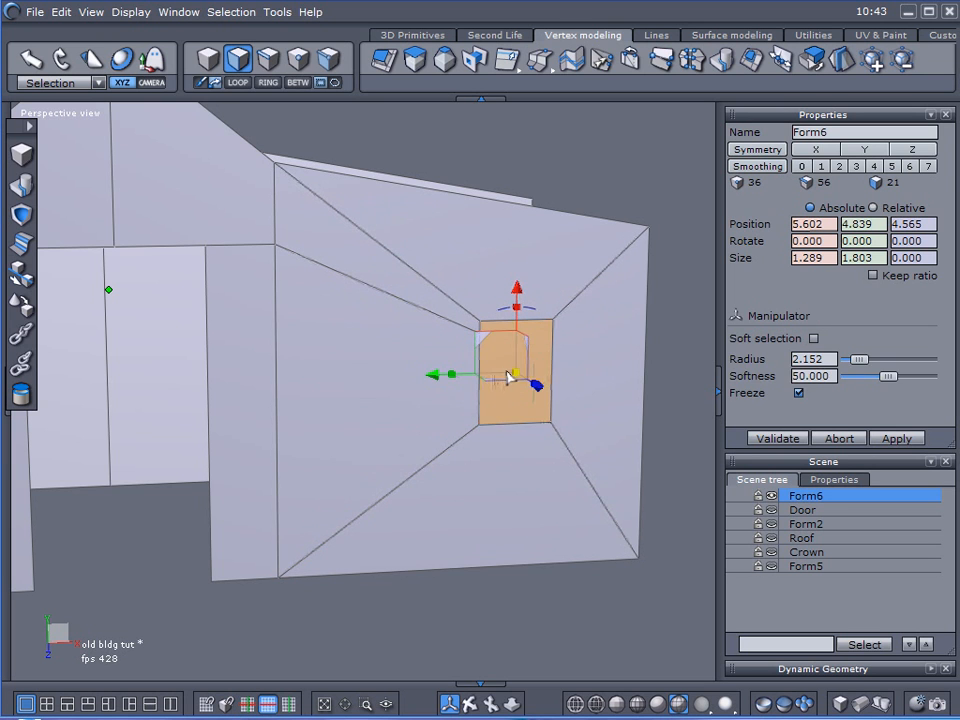
{"action": "left_click_drag", "start_coordinate": [518, 375], "coordinate": [516, 370]}
{"action": "left_click_drag", "start_coordinate": [527, 291], "coordinate": [519, 279]}
- Resize the inset face left of the doorway into a narrower, taller window shape
{"action": "middle_click_drag", "start_coordinate": [261, 317], "coordinate": [503, 329]}
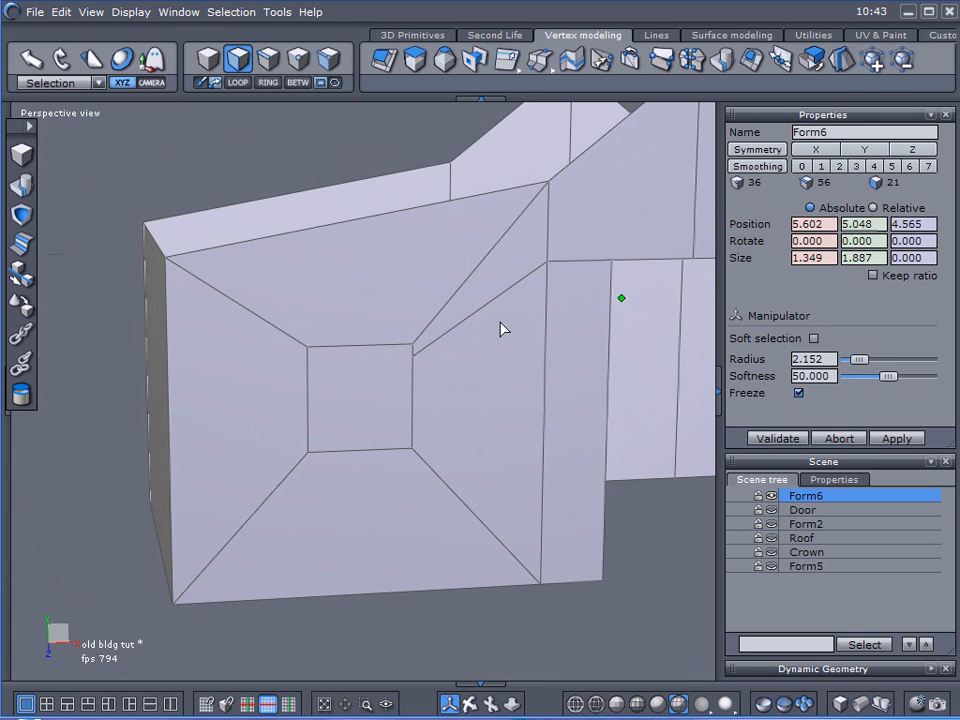
{"action": "left_click", "coordinate": [371, 372]}
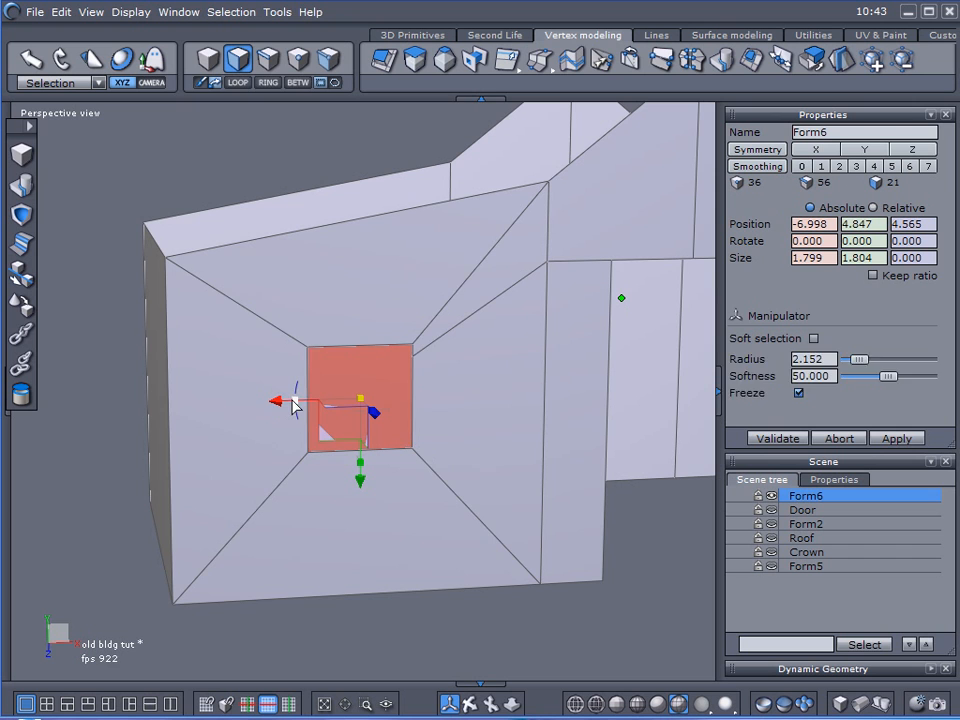
{"action": "left_click_drag", "start_coordinate": [296, 404], "coordinate": [306, 399]}
{"action": "mouse_move", "coordinate": [361, 467]}
{"action": "left_mouse_down"}
{"action": "mouse_move", "coordinate": [365, 490]}
{"action": "mouse_move", "coordinate": [364, 456]}
{"action": "left_mouse_up"}
- Delete both inset faces in the front wall to cut the window openings
{"action": "middle_click_drag", "start_coordinate": [364, 456], "coordinate": [437, 425]}
{"action": "scroll", "coordinate": [292, 436], "scroll_direction": "down", "scroll_amount": 2}
{"action": "left_click", "coordinate": [422, 418]}
{"action": "key", "text": "Delete"}
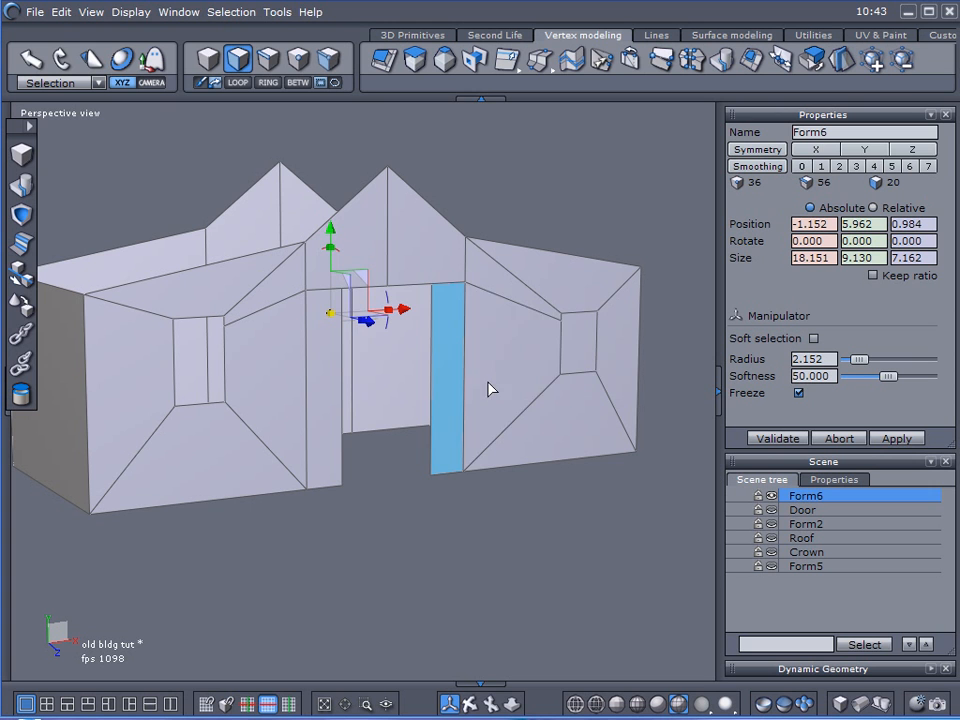
{"action": "left_click", "coordinate": [583, 348]}
{"action": "key", "text": "Delete"}
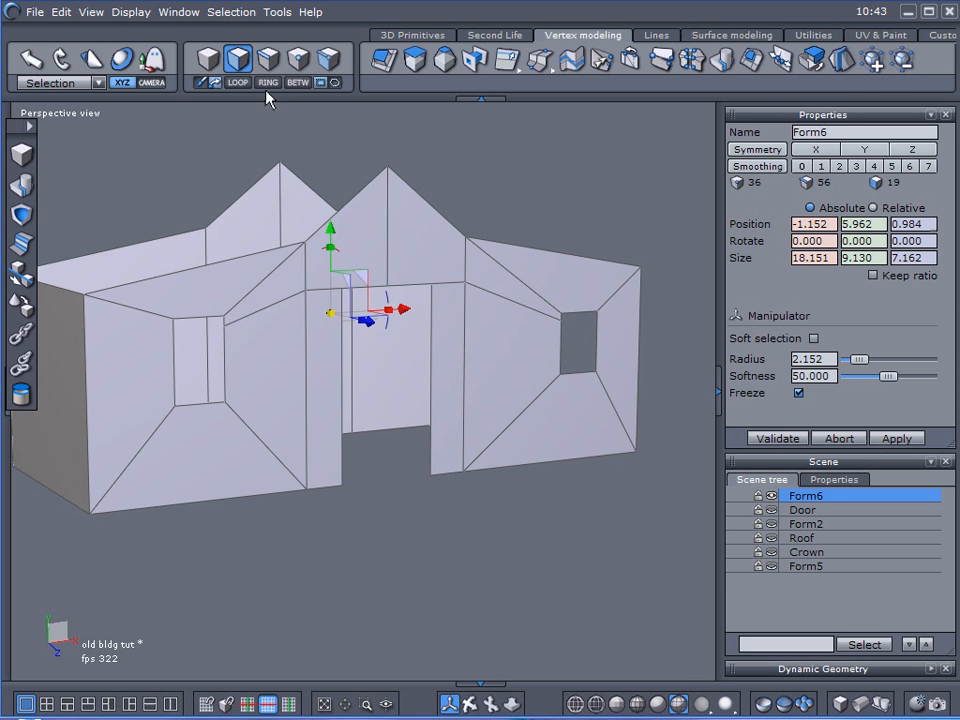
- Display the Door, Form2, Roof, Crown and Form5 objects again and select the Form2 side wall
{"action": "middle_click_drag", "start_coordinate": [579, 489], "coordinate": [336, 502]}
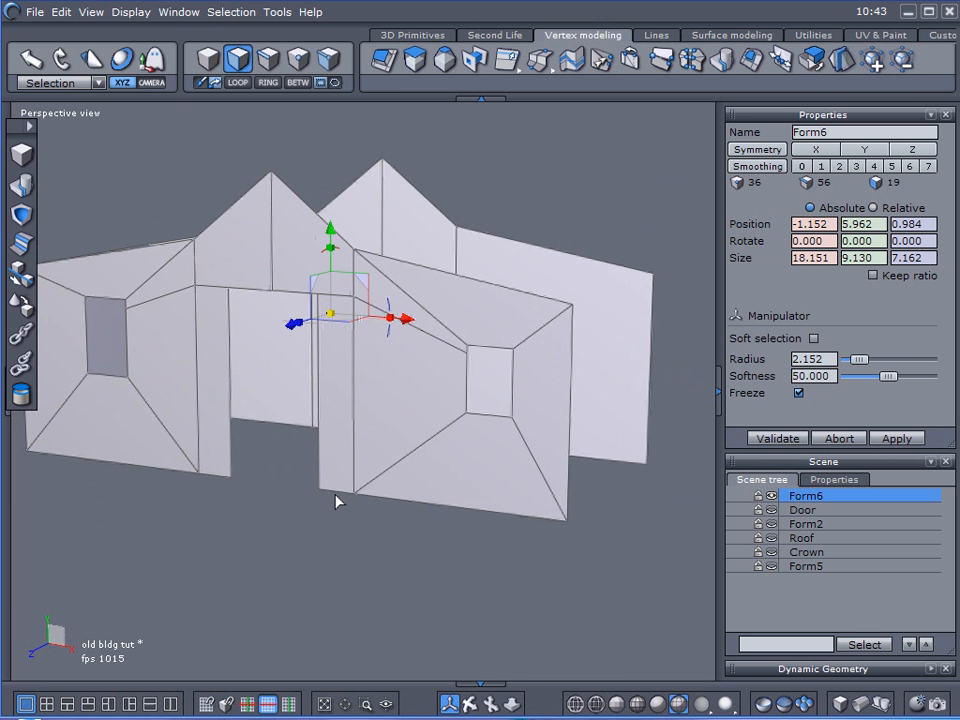
{"action": "left_click", "coordinate": [771, 509]}
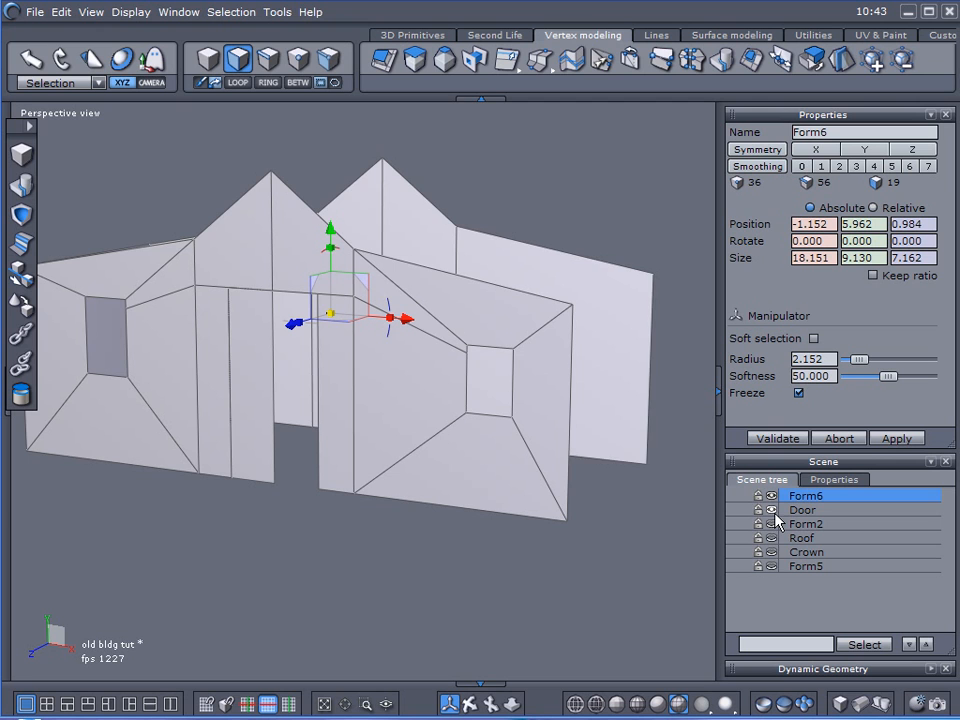
{"action": "left_click", "coordinate": [771, 523]}
{"action": "left_click", "coordinate": [771, 538]}
{"action": "left_click", "coordinate": [771, 552]}
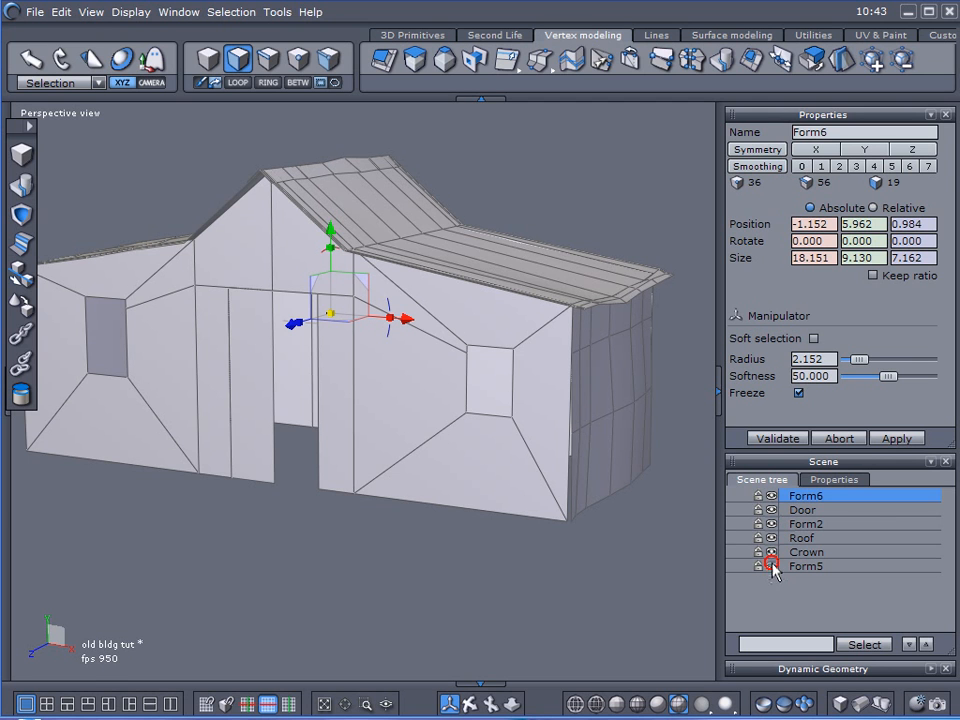
{"action": "left_click", "coordinate": [771, 566]}
{"action": "left_click", "coordinate": [625, 567]}
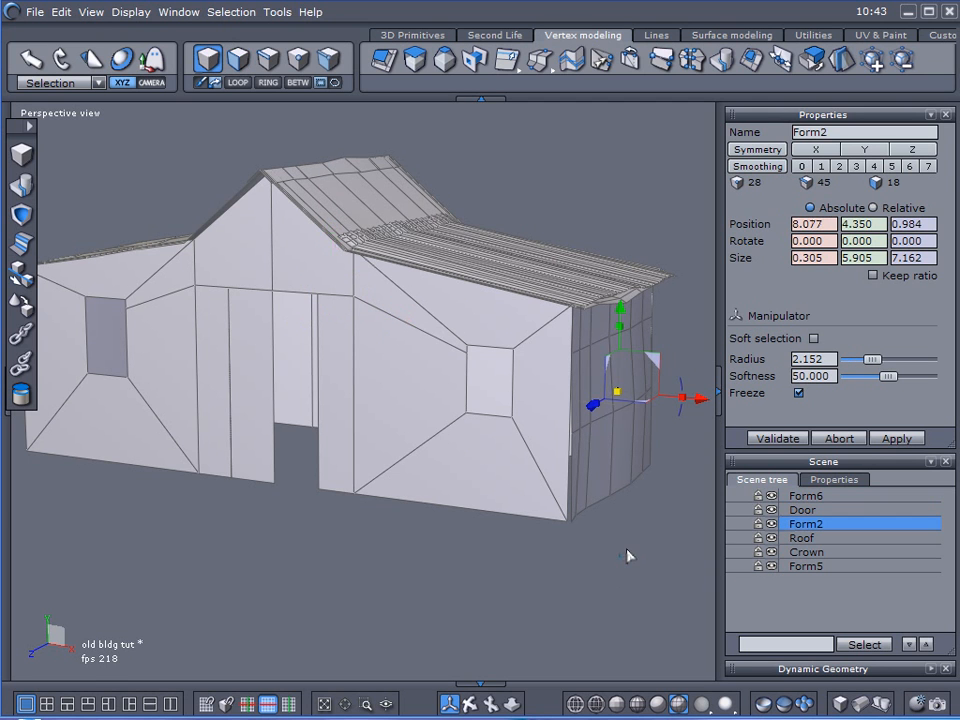
- Group all of the building's objects together
{"action": "key", "text": "ctrl+a"}
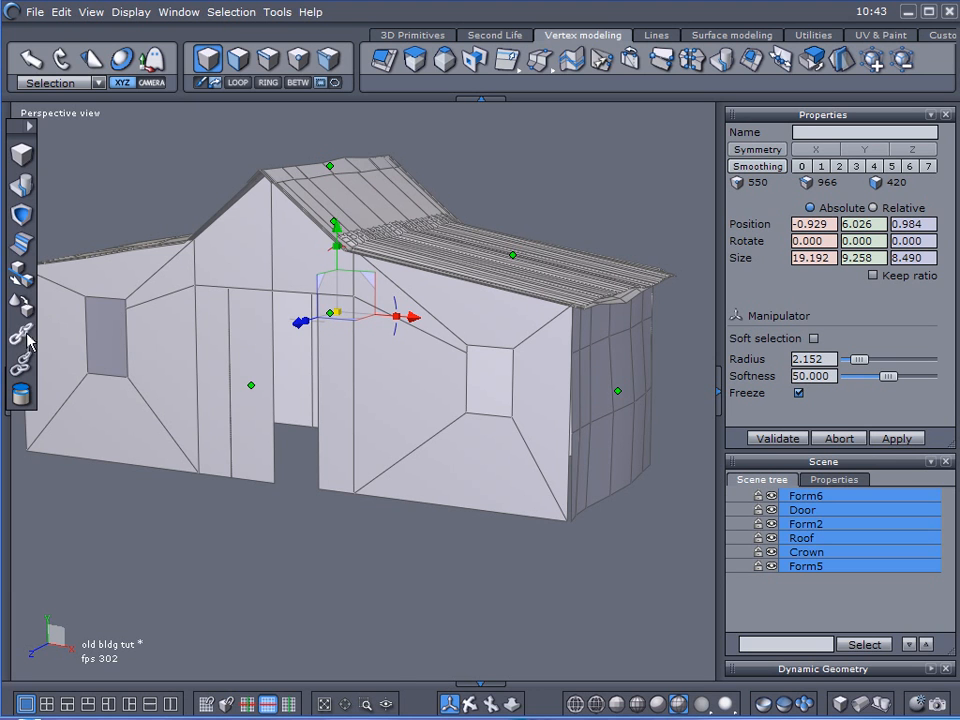
{"action": "key", "text": "ctrl+g"}
{"action": "middle_click_drag", "start_coordinate": [398, 403], "coordinate": [504, 422]}
- Create a cube about 2.347 in size and use Lay on to place it against the front wall beside the left window
{"action": "left_click", "coordinate": [22, 153]}
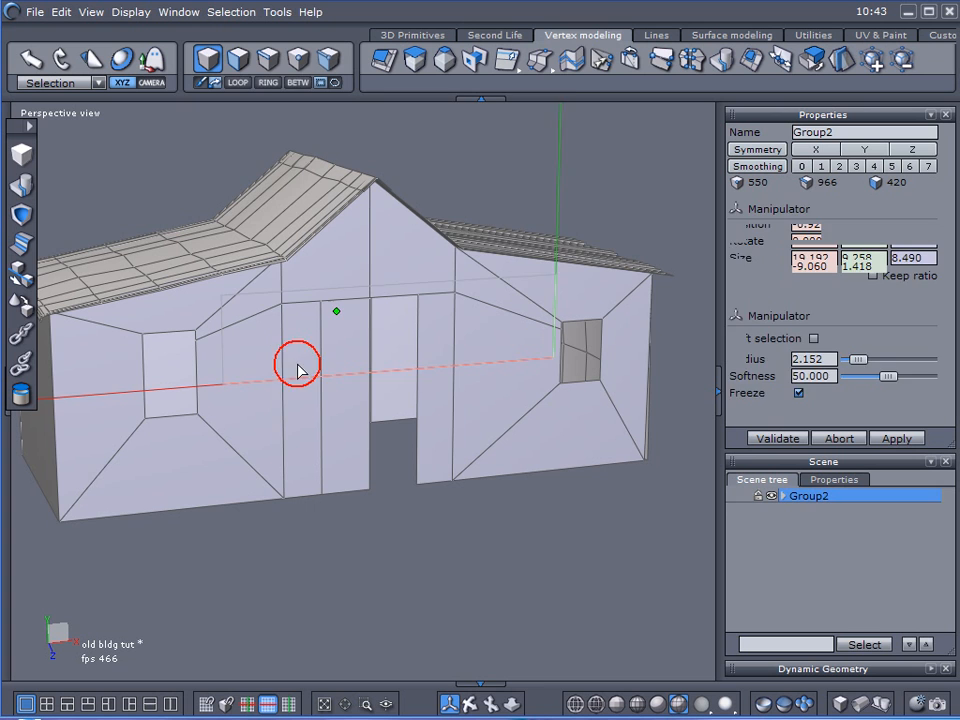
{"action": "left_click", "coordinate": [512, 565]}
{"action": "left_click", "coordinate": [504, 568]}
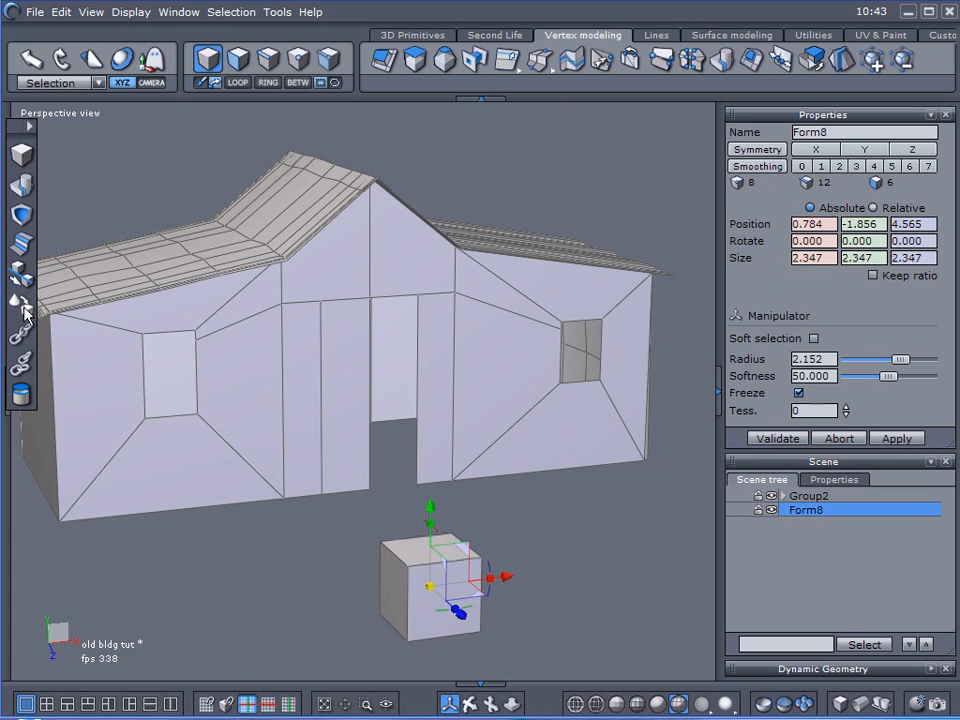
{"action": "left_click", "coordinate": [20, 240]}
{"action": "left_click", "coordinate": [429, 585]}
{"action": "left_click", "coordinate": [253, 432]}
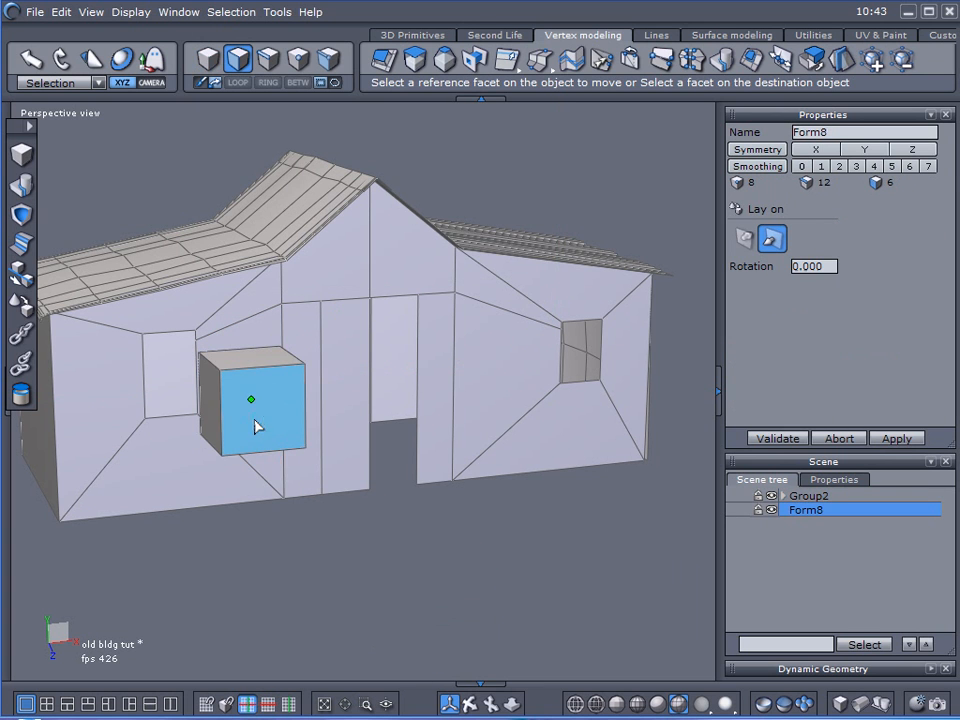
{"action": "left_click", "coordinate": [778, 437]}
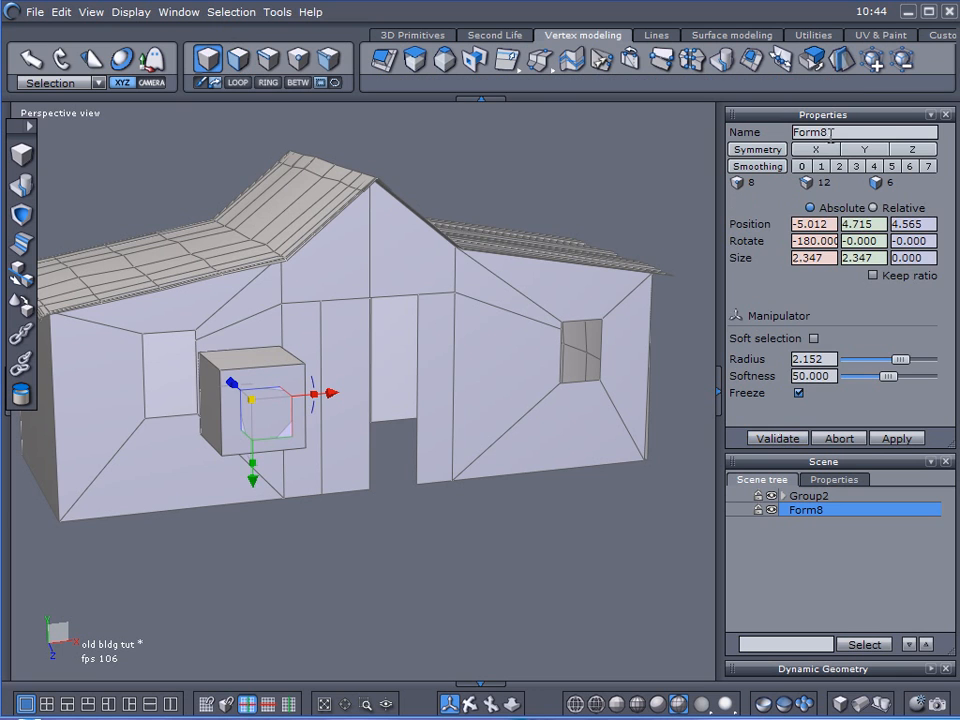
- Rename the cube as Trim and move it to the left window at about X -6.847, Z 3.015
{"action": "double_click", "coordinate": [830, 133]}
{"action": "key", "text": "Return"}
{"action": "scroll", "coordinate": [536, 426], "scroll_direction": "up", "scroll_amount": 5}
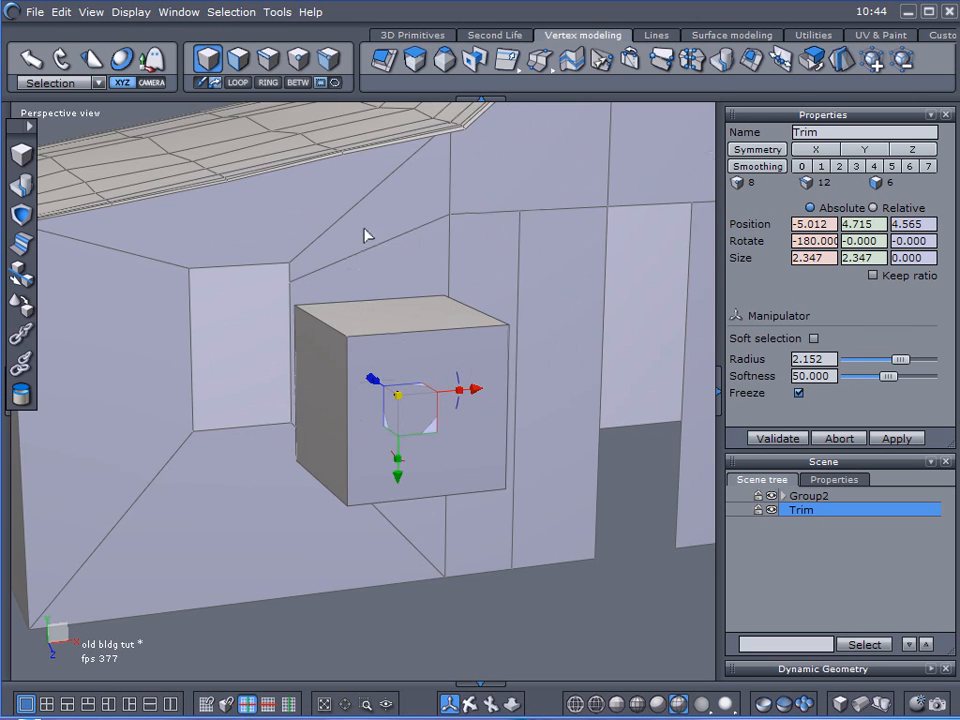
{"action": "middle_click_drag", "start_coordinate": [365, 234], "coordinate": [393, 312]}
{"action": "left_click_drag", "start_coordinate": [283, 370], "coordinate": [207, 354]}
{"action": "left_click_drag", "start_coordinate": [312, 352], "coordinate": [249, 381]}
{"action": "middle_click_drag", "start_coordinate": [249, 381], "coordinate": [310, 407]}
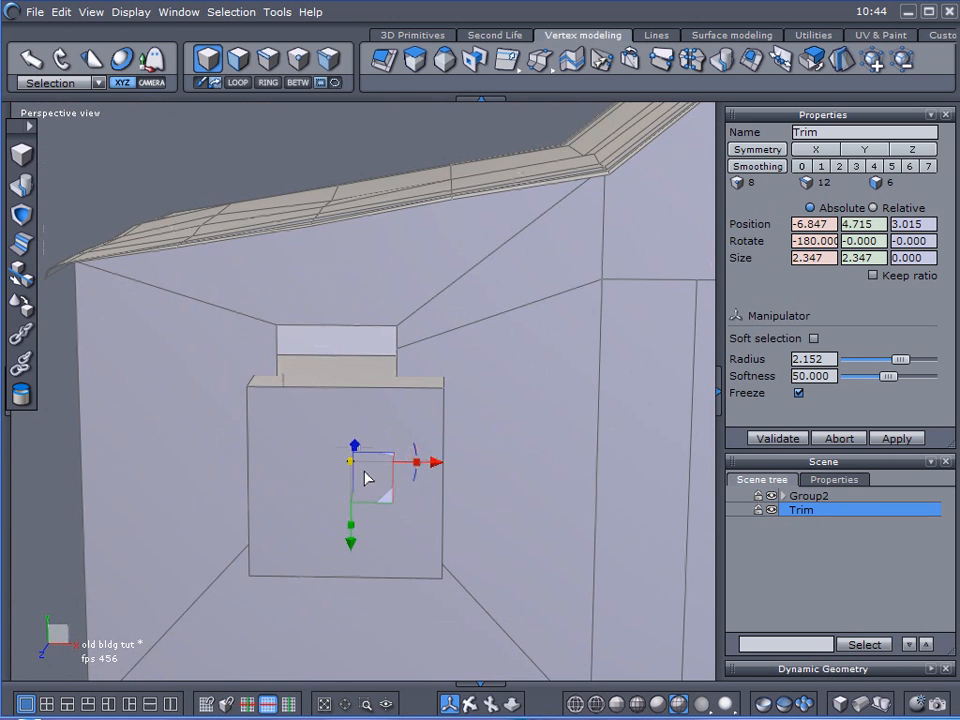
- Scale the trim cube down to about 0.273 and move it to the window's lower edge at about Y 4.152, Z 4.376
{"action": "left_click_drag", "start_coordinate": [349, 462], "coordinate": [60, 485]}
{"action": "left_click_drag", "start_coordinate": [352, 548], "coordinate": [349, 590]}
{"action": "middle_click_drag", "start_coordinate": [349, 590], "coordinate": [285, 495]}
{"action": "left_click_drag", "start_coordinate": [265, 495], "coordinate": [392, 518]}
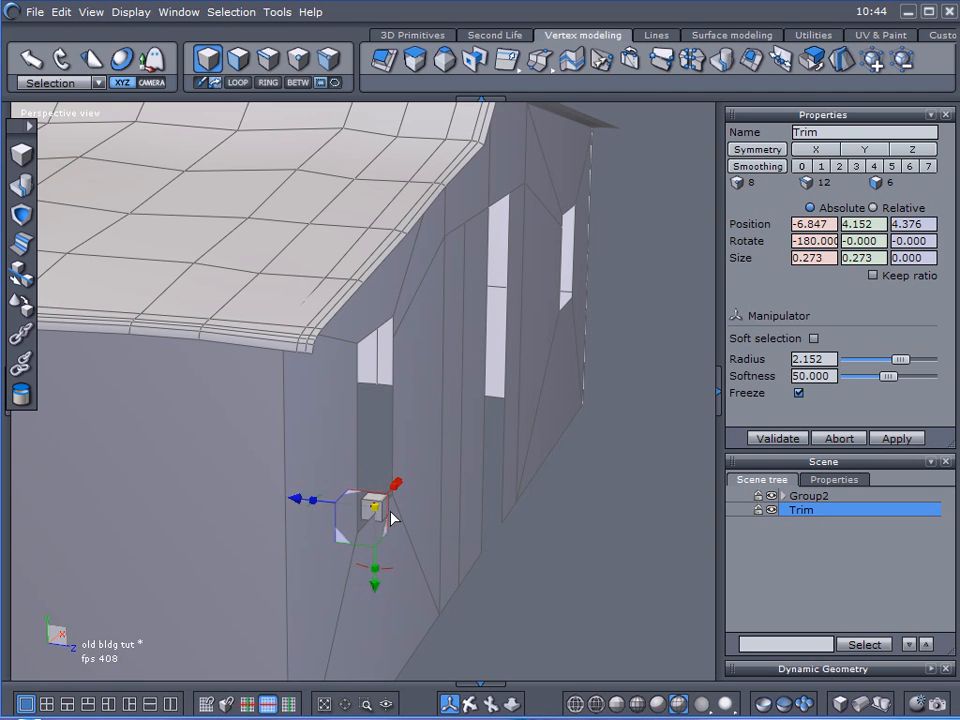
- Stretch the trim into a sill about 1.668 wide and centre it under the window at about X -7.012, Z 4.482
{"action": "scroll", "coordinate": [399, 508], "scroll_direction": "up", "scroll_amount": 3}
{"action": "scroll", "coordinate": [399, 508], "scroll_direction": "down", "scroll_amount": 3}
{"action": "middle_click_drag", "start_coordinate": [399, 508], "coordinate": [488, 484]}
{"action": "middle_click_drag", "start_coordinate": [455, 510], "coordinate": [367, 478]}
{"action": "scroll", "coordinate": [367, 478], "scroll_direction": "down", "scroll_amount": 5}
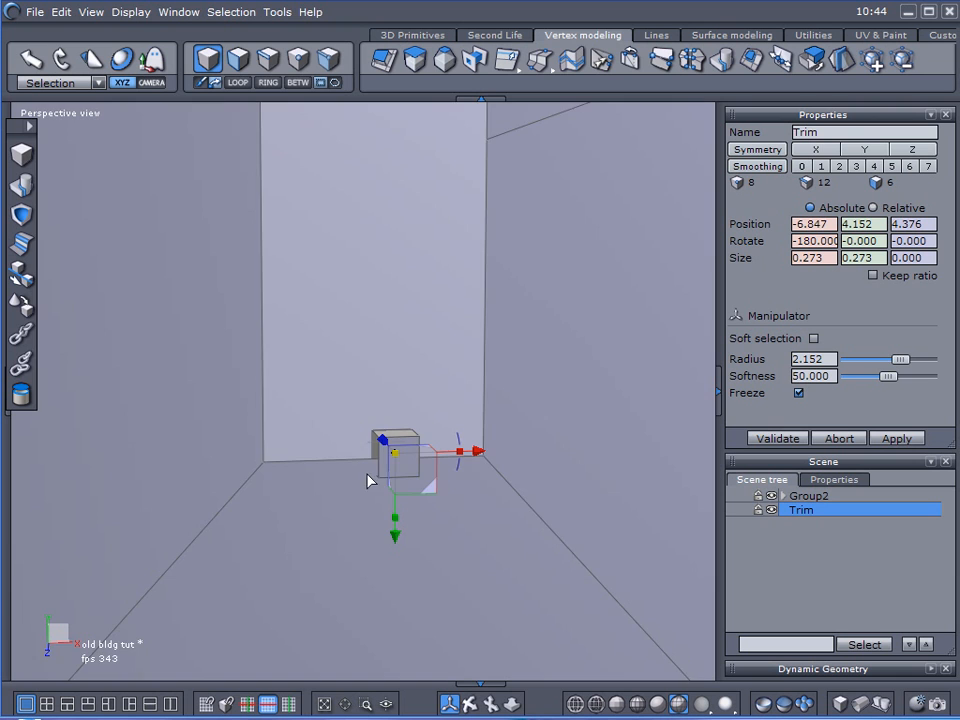
{"action": "left_click_drag", "start_coordinate": [355, 433], "coordinate": [696, 396]}
{"action": "middle_click_drag", "start_coordinate": [560, 440], "coordinate": [456, 474]}
{"action": "left_click_drag", "start_coordinate": [484, 454], "coordinate": [463, 467]}
{"action": "middle_click_drag", "start_coordinate": [392, 514], "coordinate": [489, 524]}
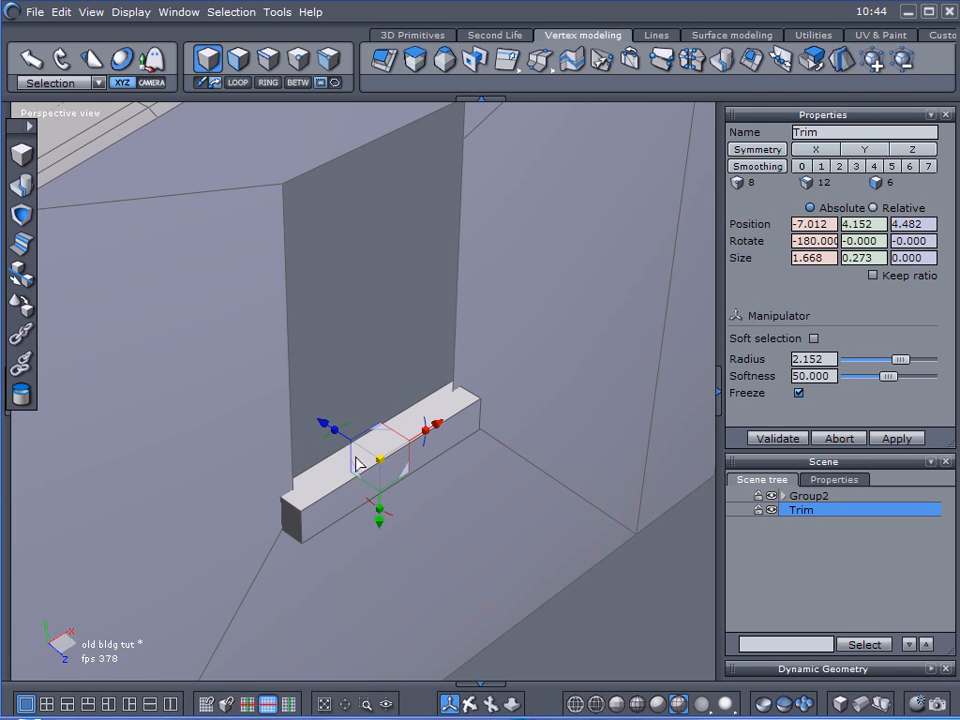
{"action": "middle_click_drag", "start_coordinate": [340, 455], "coordinate": [229, 111]}
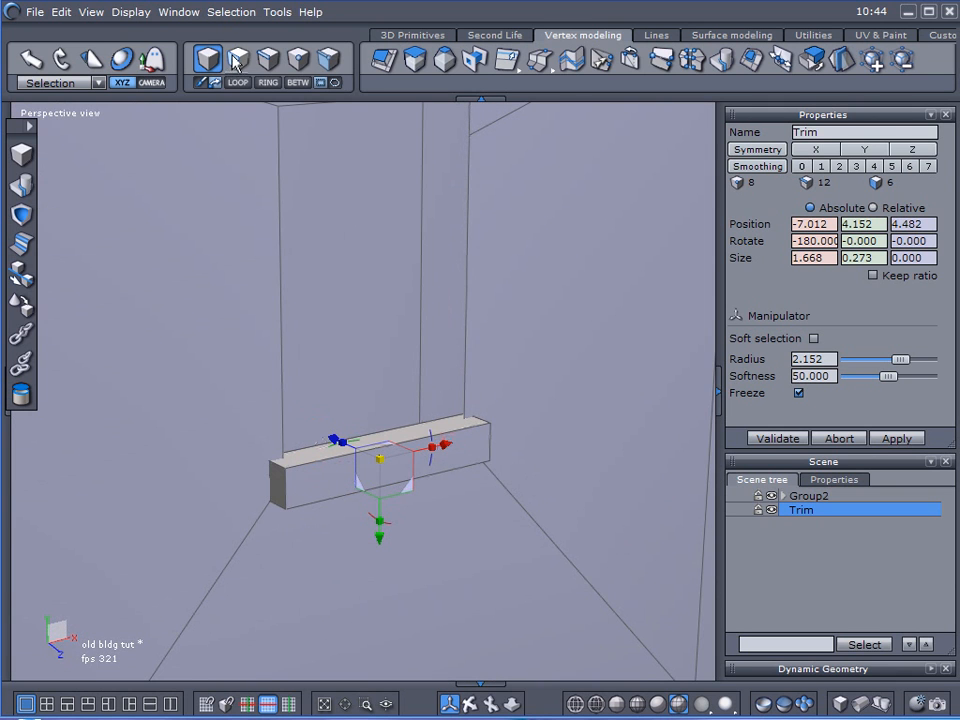
- Reduce the sill trim's height to about 0.164 by shifting its faces vertically
{"action": "left_click", "coordinate": [237, 58]}
{"action": "left_click", "coordinate": [414, 429]}
{"action": "left_click_drag", "start_coordinate": [377, 362], "coordinate": [318, 388]}
{"action": "left_click_drag", "start_coordinate": [375, 373], "coordinate": [369, 371]}
{"action": "left_click", "coordinate": [334, 358]}
{"action": "left_click_drag", "start_coordinate": [381, 544], "coordinate": [381, 535]}
- Align the manipulator to World and lower the sill's upper front edge to about Y 4.182
{"action": "left_click", "coordinate": [268, 59]}
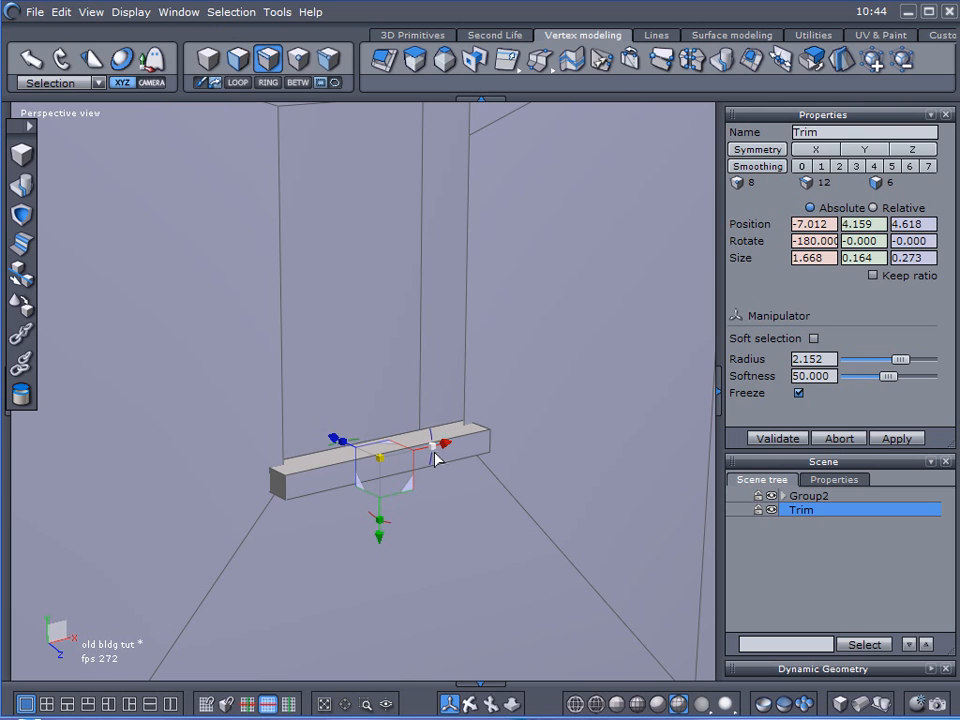
{"action": "left_click", "coordinate": [475, 441]}
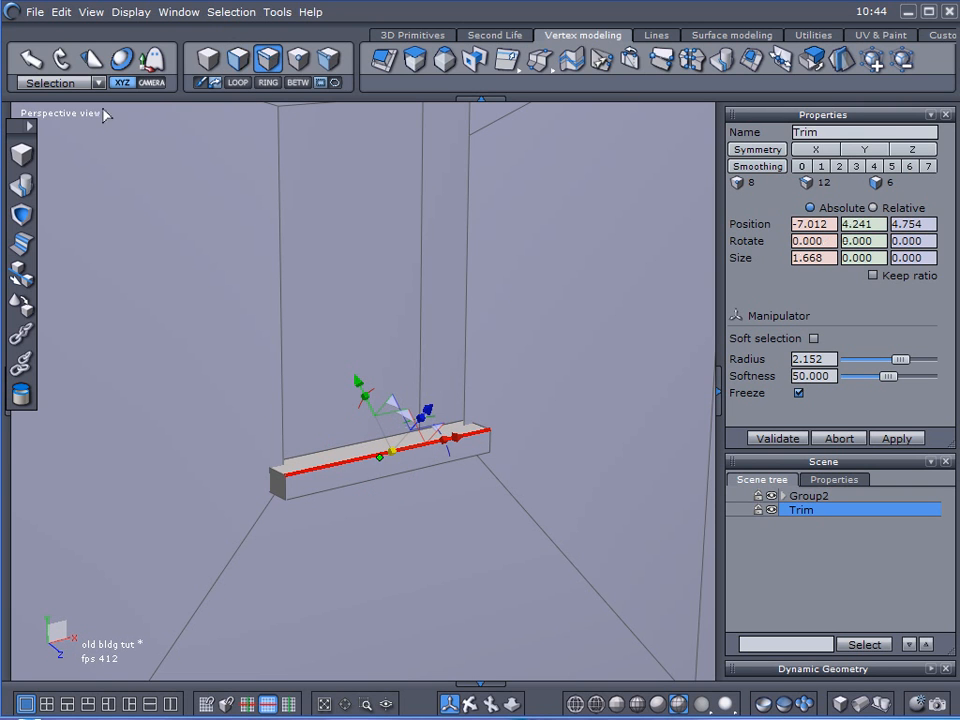
{"action": "left_click", "coordinate": [50, 84]}
{"action": "left_click", "coordinate": [58, 112]}
{"action": "left_click_drag", "start_coordinate": [394, 386], "coordinate": [393, 390]}
{"action": "scroll", "coordinate": [480, 393], "scroll_direction": "down", "scroll_amount": 5}
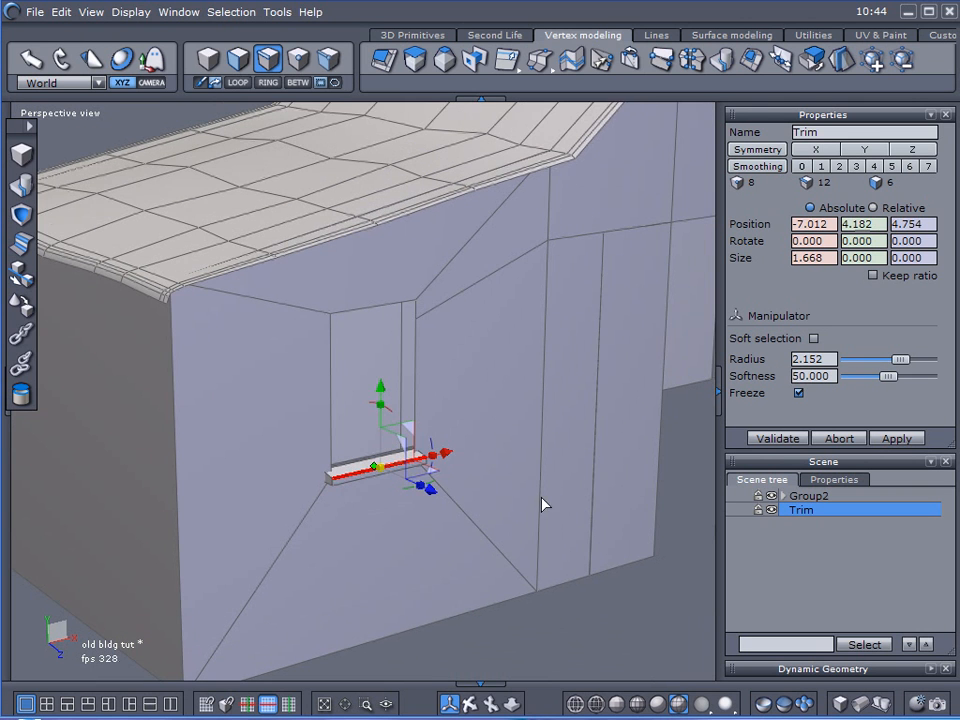
- Duplicate the sill trim and move the copy up to the window's upper edge at about Y 6.493
{"action": "left_click", "coordinate": [586, 568]}
{"action": "left_click_drag", "start_coordinate": [586, 568], "coordinate": [479, 535], "text": "alt"}
{"action": "key", "text": "ctrl+v"}
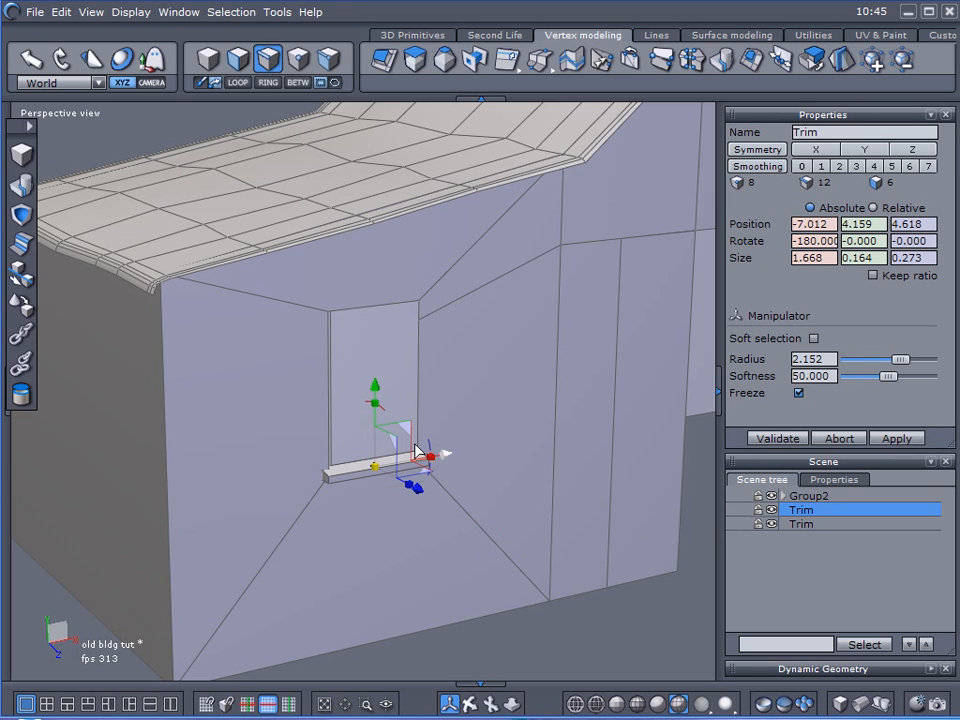
{"action": "left_click_drag", "start_coordinate": [375, 390], "coordinate": [390, 221]}
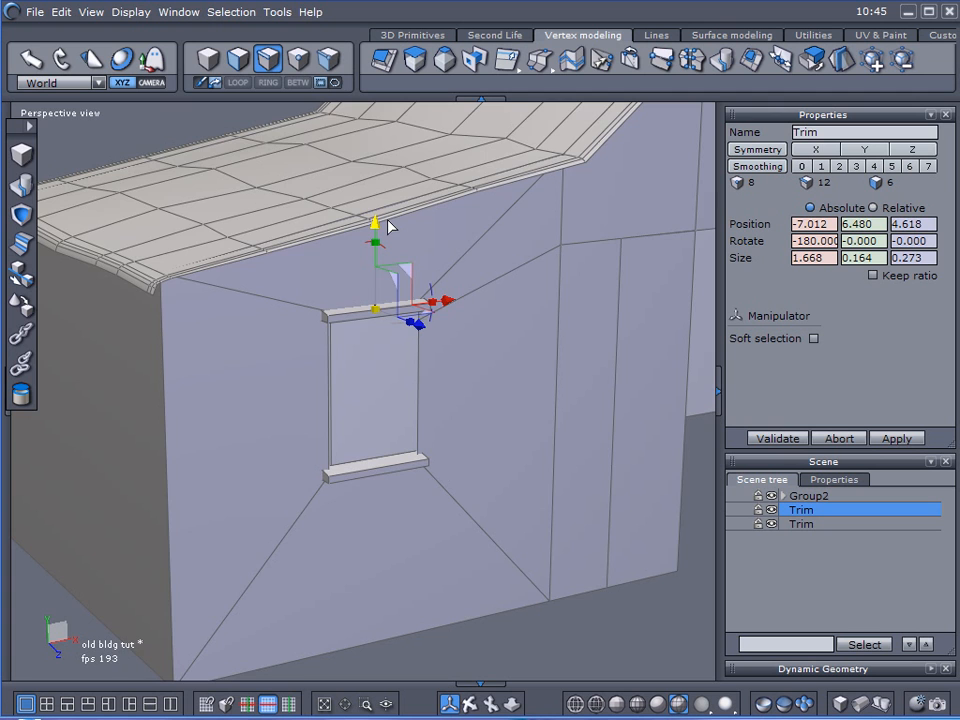
{"action": "scroll", "coordinate": [357, 333], "scroll_direction": "up", "scroll_amount": 3}
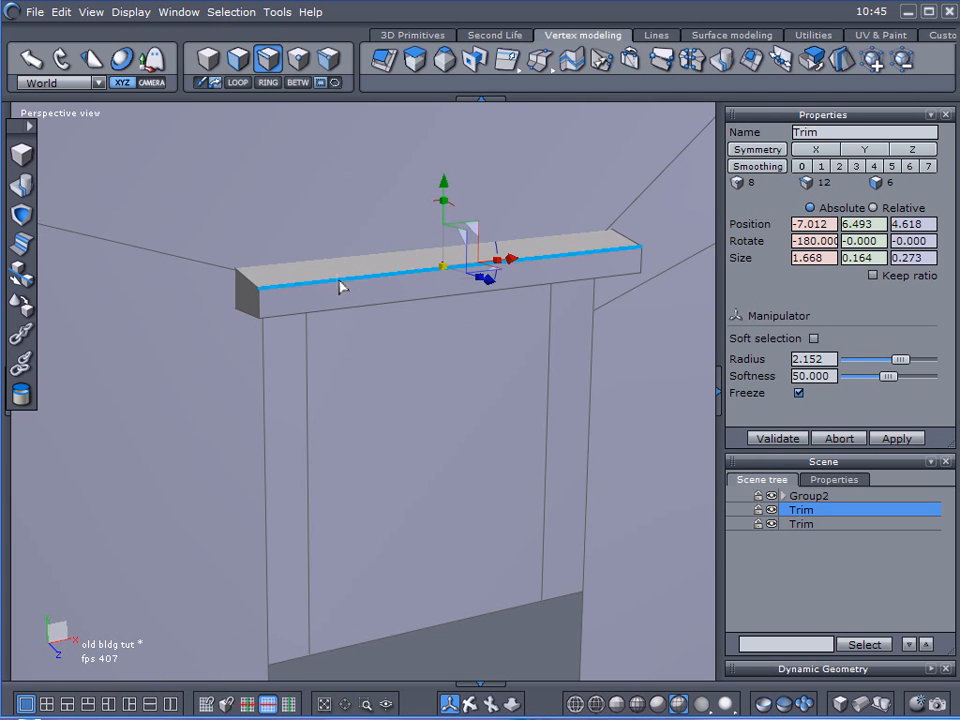
- Raise the header trim's upper front edge to about Y 6.580
{"action": "left_click", "coordinate": [340, 283]}
{"action": "middle_click_drag", "start_coordinate": [306, 349], "coordinate": [463, 249]}
{"action": "left_click_drag", "start_coordinate": [464, 186], "coordinate": [465, 167]}
{"action": "middle_click_drag", "start_coordinate": [483, 369], "coordinate": [475, 383]}
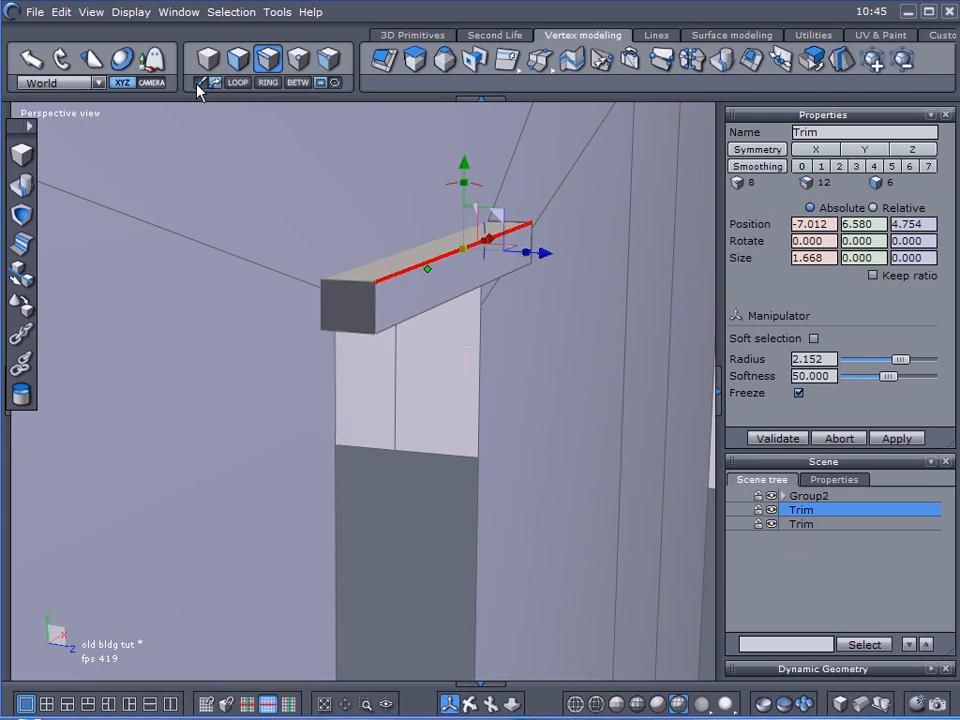
- Lower the header trim's top face to about Y 6.543 to thin the piece to about 0.066
{"action": "left_click", "coordinate": [238, 58]}
{"action": "left_click", "coordinate": [390, 282]}
{"action": "left_click", "coordinate": [388, 262]}
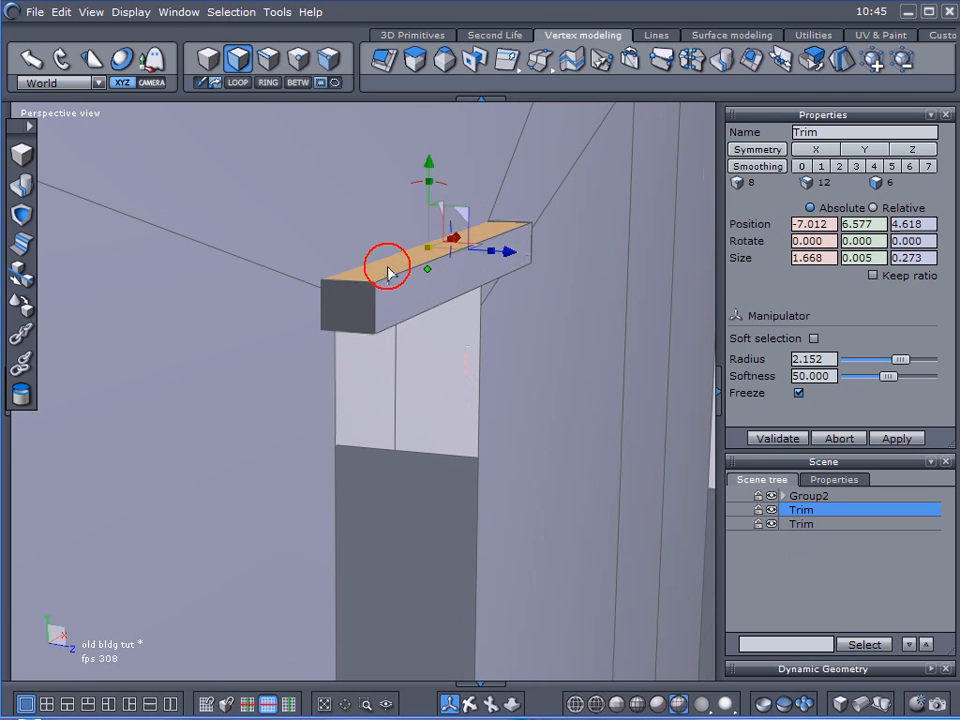
{"action": "left_click_drag", "start_coordinate": [430, 156], "coordinate": [430, 182]}
{"action": "left_click", "coordinate": [352, 201]}
- Duplicate the header trim and rotate the copy to -90 about Z so that it stands vertically
{"action": "left_click_drag", "start_coordinate": [465, 250], "coordinate": [203, 352], "text": "alt"}
{"action": "left_click_drag", "start_coordinate": [272, 316], "coordinate": [280, 285], "text": "alt"}
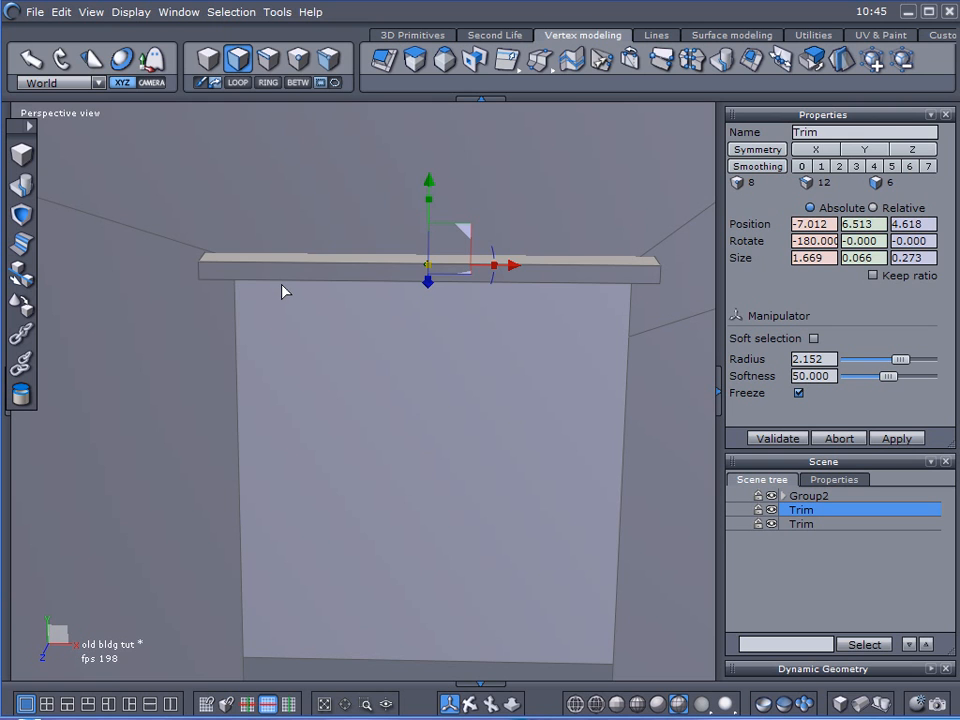
{"action": "key", "text": "ctrl+c"}
{"action": "key", "text": "ctrl+v"}
{"action": "left_click_drag", "start_coordinate": [492, 258], "coordinate": [493, 396]}
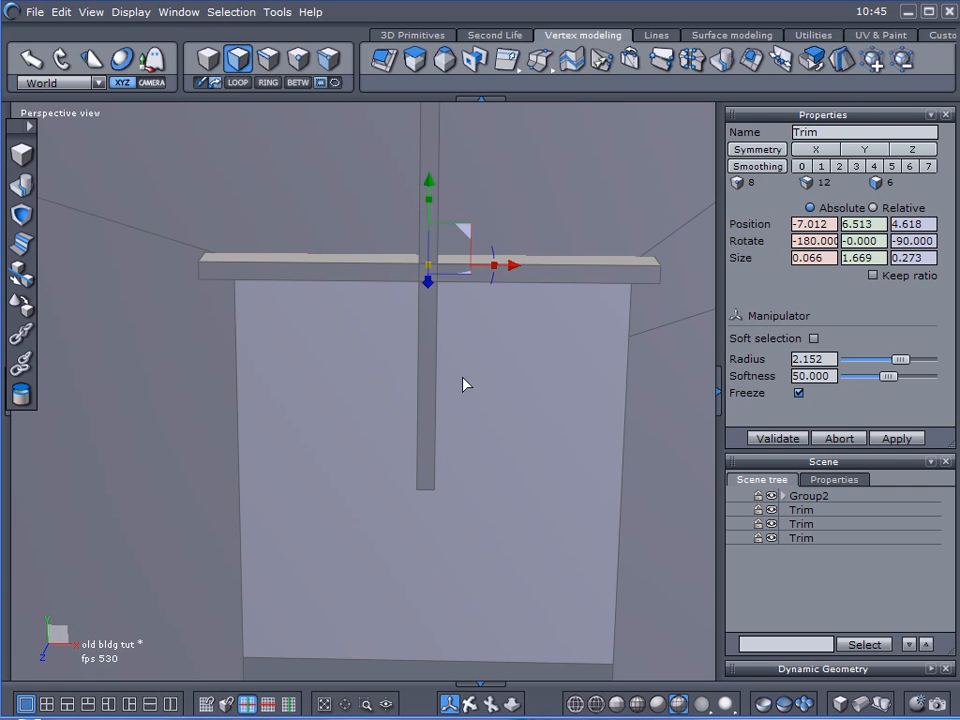
- Move the vertical trim to the window's left side at about X -7.751, Y 5.382 and stretch it to about 2.388 high
{"action": "left_click", "coordinate": [786, 510]}
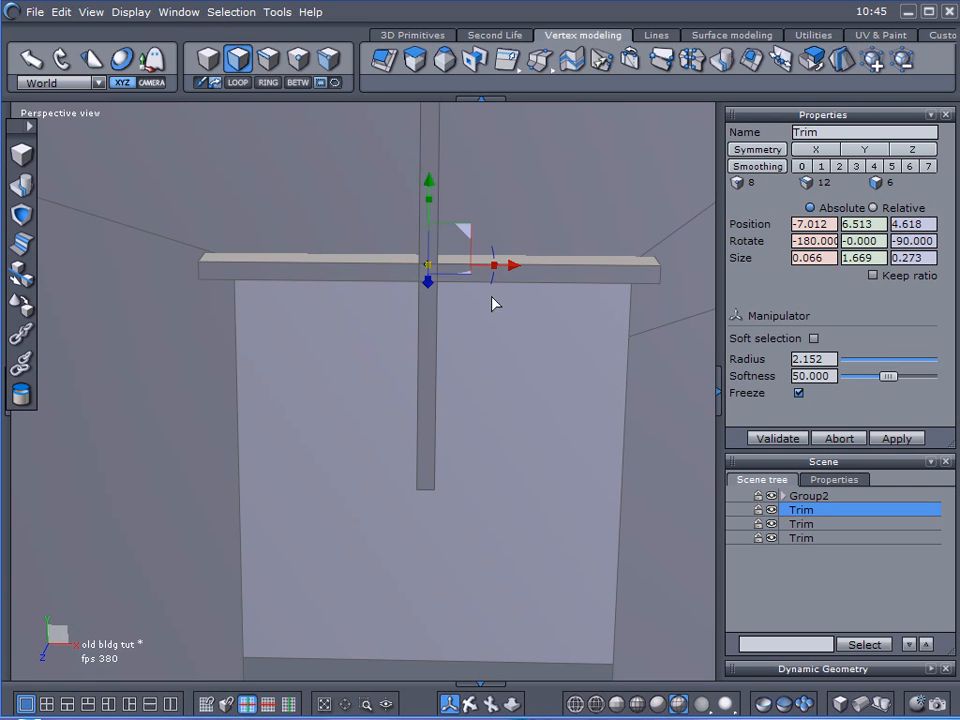
{"action": "left_click_drag", "start_coordinate": [463, 236], "coordinate": [269, 459]}
{"action": "middle_click_drag", "start_coordinate": [206, 480], "coordinate": [478, 417]}
{"action": "left_click_drag", "start_coordinate": [497, 169], "coordinate": [494, 236]}
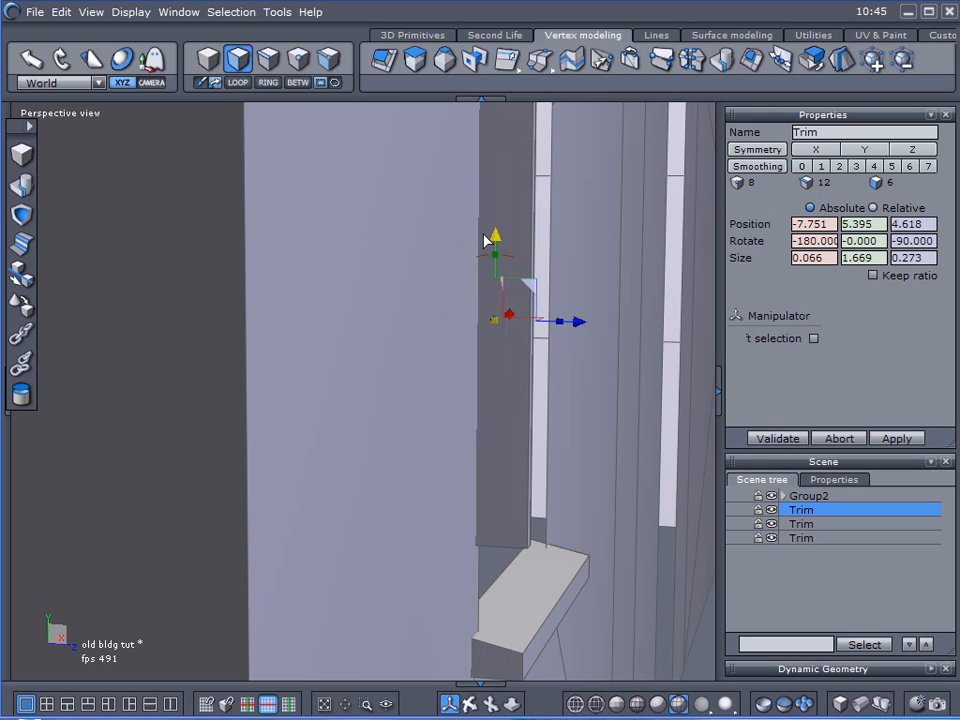
{"action": "middle_click_drag", "start_coordinate": [512, 320], "coordinate": [507, 387]}
{"action": "left_click_drag", "start_coordinate": [466, 343], "coordinate": [466, 312]}
{"action": "middle_click_drag", "start_coordinate": [514, 326], "coordinate": [228, 345]}
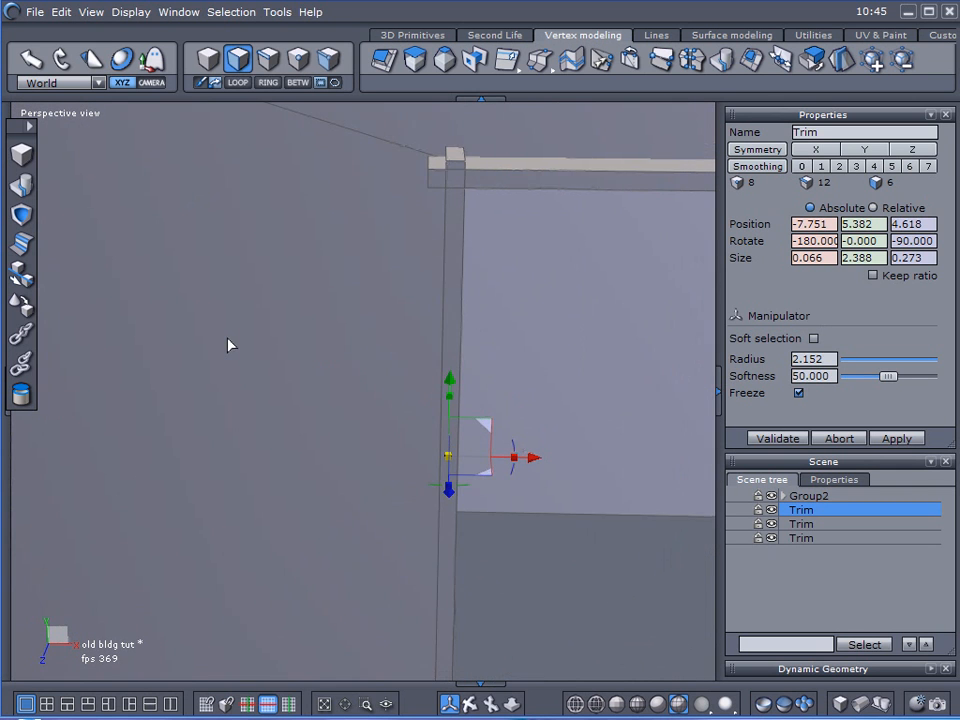
- Lower the vertical trim's top face to about Y 6.483 so it ends within the header trim
{"action": "left_click", "coordinate": [452, 155]}
{"action": "middle_click_drag", "start_coordinate": [470, 163], "coordinate": [482, 315], "text": "shift"}
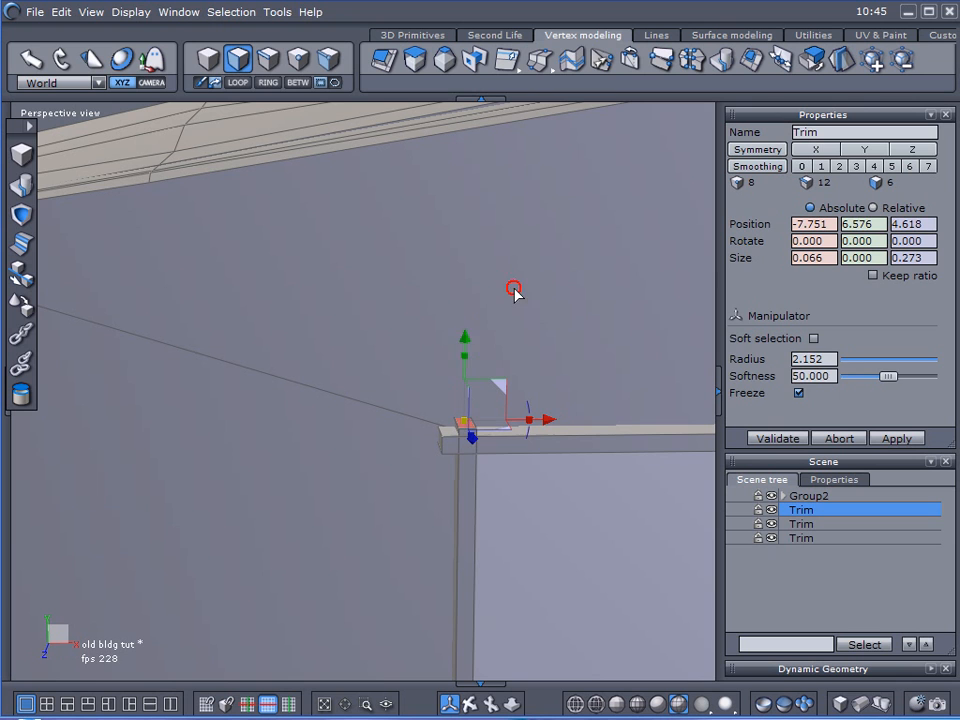
{"action": "left_click_drag", "start_coordinate": [465, 341], "coordinate": [467, 369]}
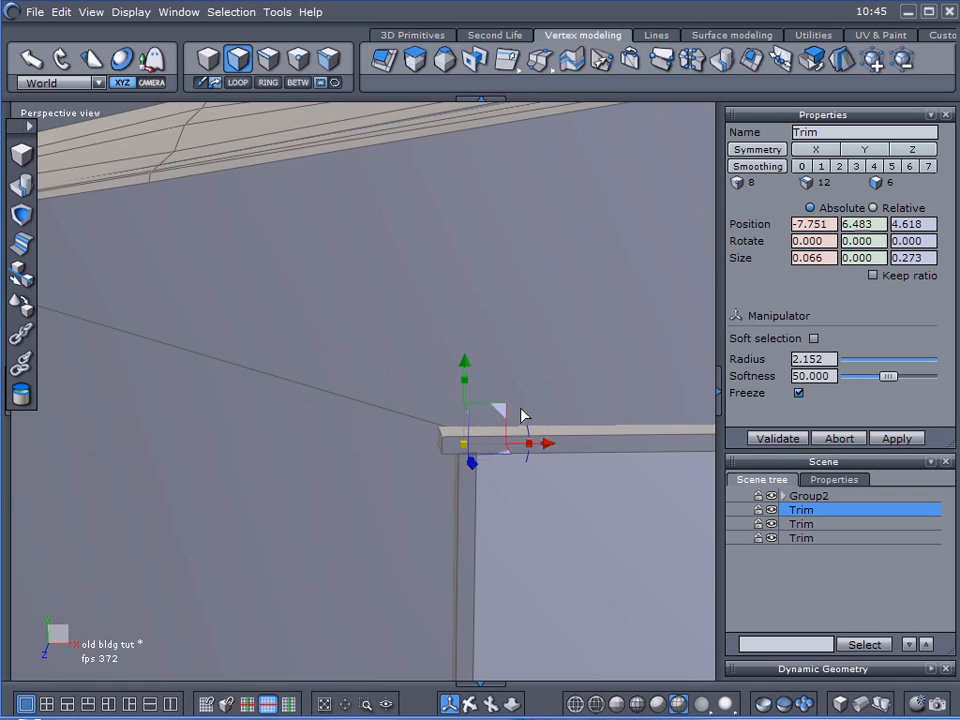
- Clone the vertical trim and place the clone on the window's right side at about X -6.250
{"action": "scroll", "coordinate": [521, 510], "scroll_direction": "down", "scroll_amount": 3}
{"action": "middle_click_drag", "start_coordinate": [521, 510], "coordinate": [421, 396]}
{"action": "scroll", "coordinate": [390, 347], "scroll_direction": "up", "scroll_amount": 5}
{"action": "scroll", "coordinate": [469, 350], "scroll_direction": "down", "scroll_amount": 3}
{"action": "left_click", "coordinate": [792, 569]}
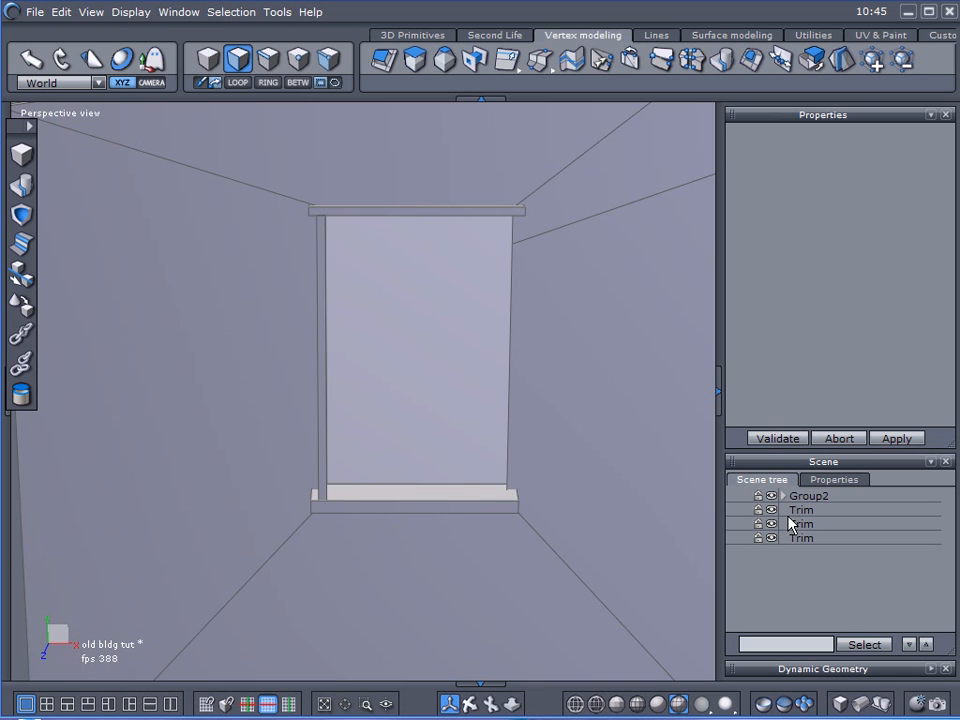
{"action": "left_click", "coordinate": [790, 511]}
{"action": "left_click_drag", "start_coordinate": [404, 358], "coordinate": [595, 352], "text": "shift"}
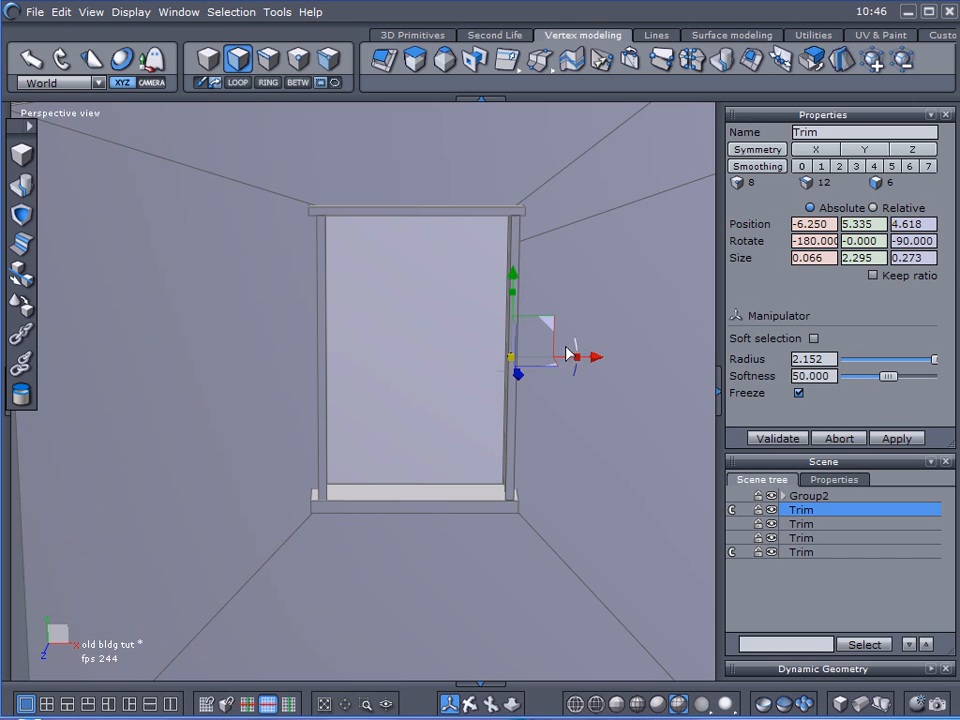
- Remove the clone link between the two vertical side trims and clear the selection
{"action": "middle_click_drag", "start_coordinate": [393, 319], "coordinate": [286, 211]}
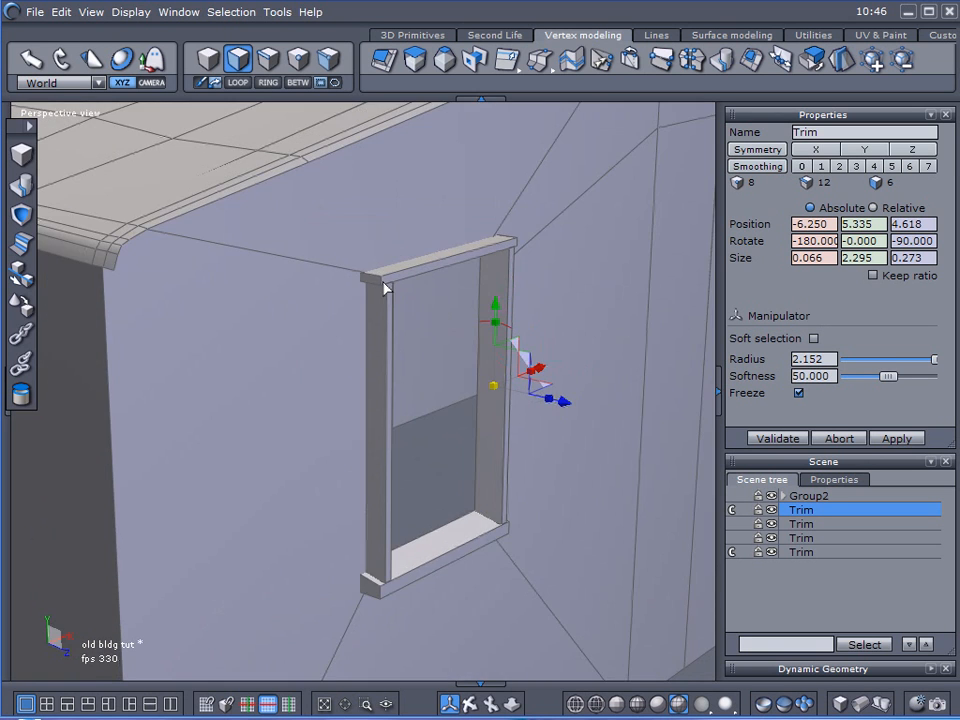
{"action": "scroll", "coordinate": [388, 270], "scroll_direction": "up", "scroll_amount": 5}
{"action": "scroll", "coordinate": [388, 270], "scroll_direction": "down", "scroll_amount": 5}
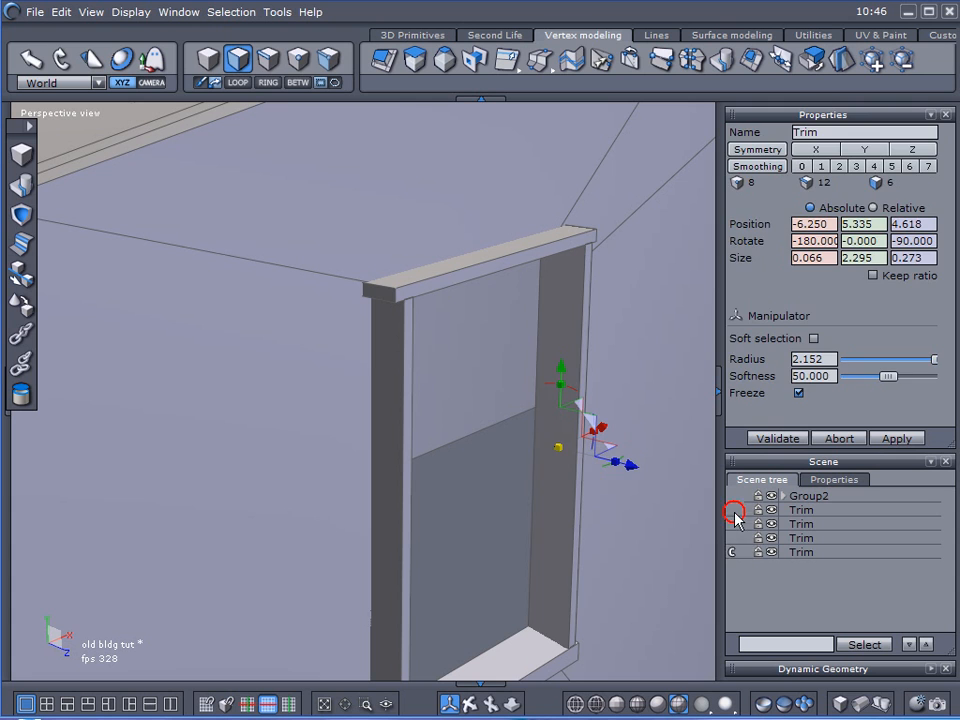
{"action": "left_click", "coordinate": [780, 600]}
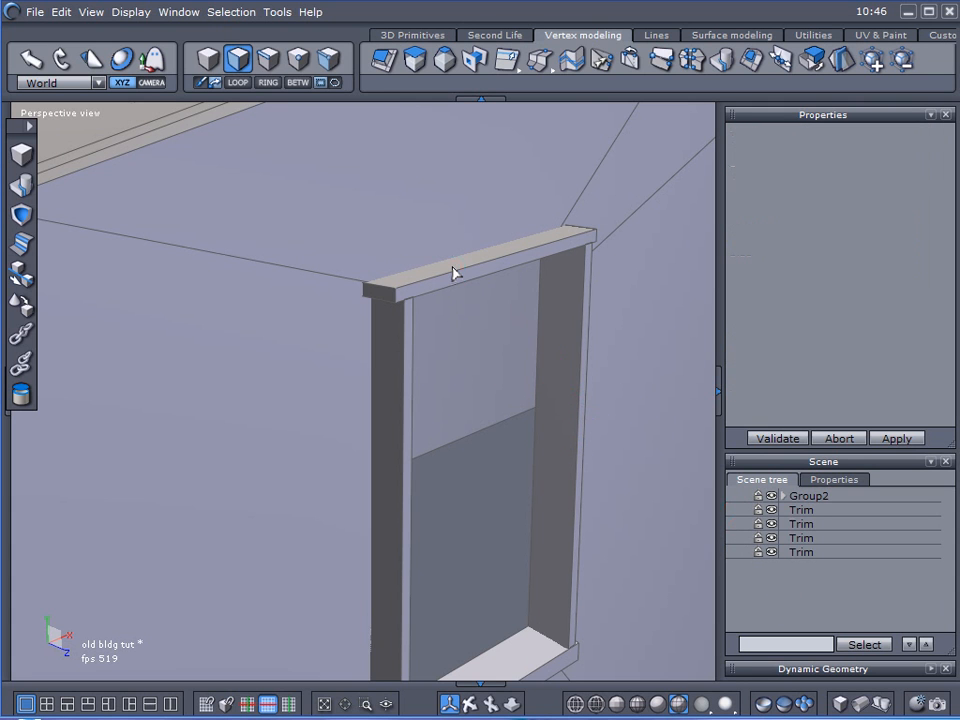
- Raise the header trim's top face to about Y 6.572 to thicken the piece
{"action": "left_click", "coordinate": [789, 512]}
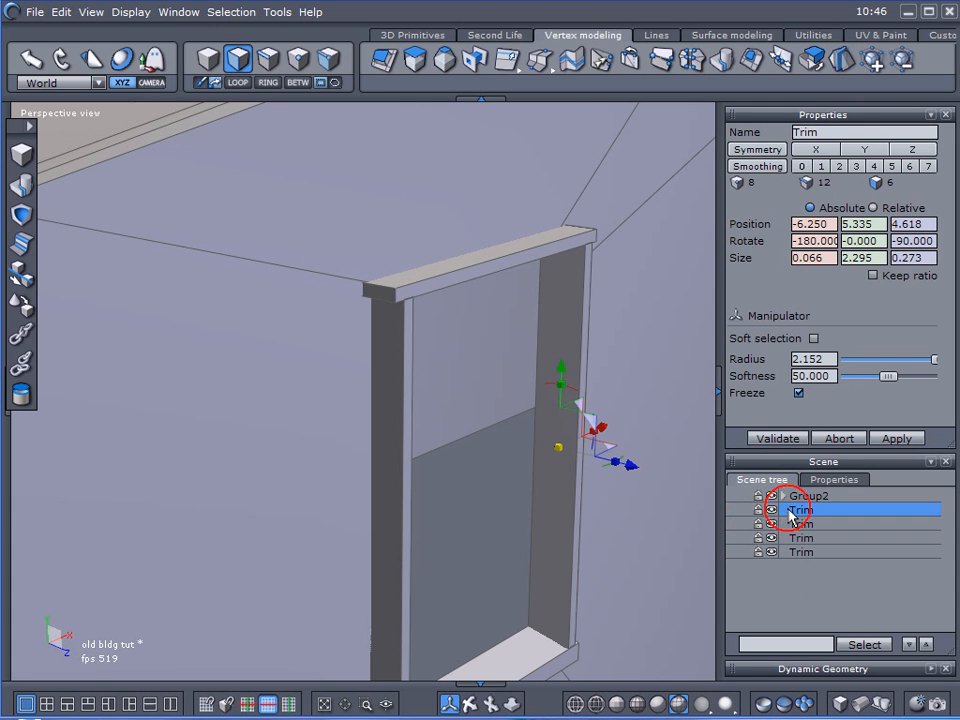
{"action": "left_click", "coordinate": [488, 268]}
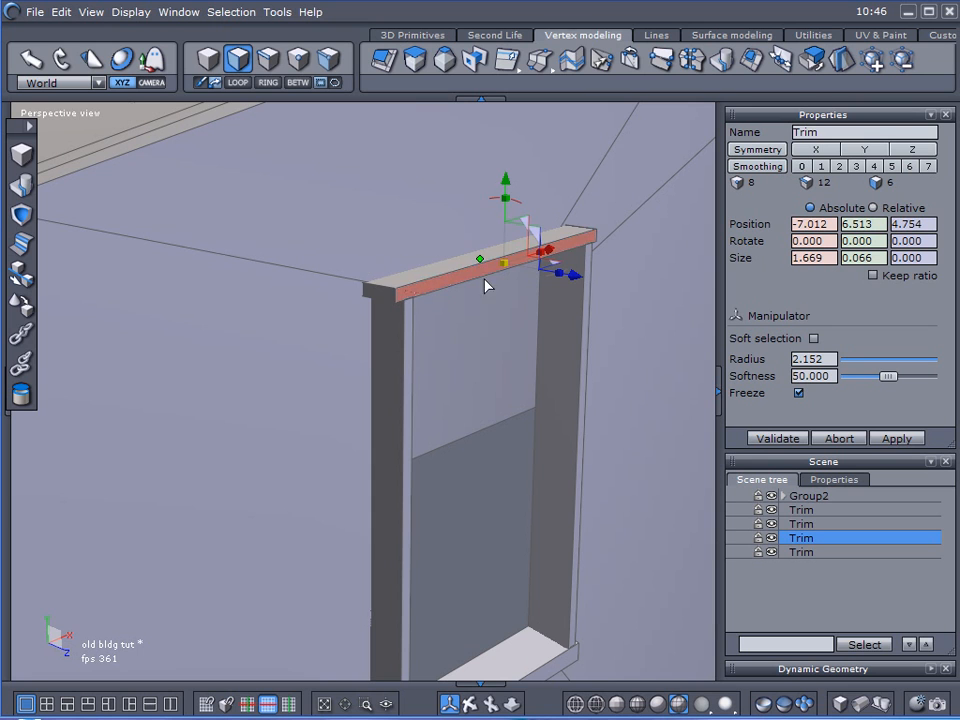
{"action": "left_click", "coordinate": [456, 266]}
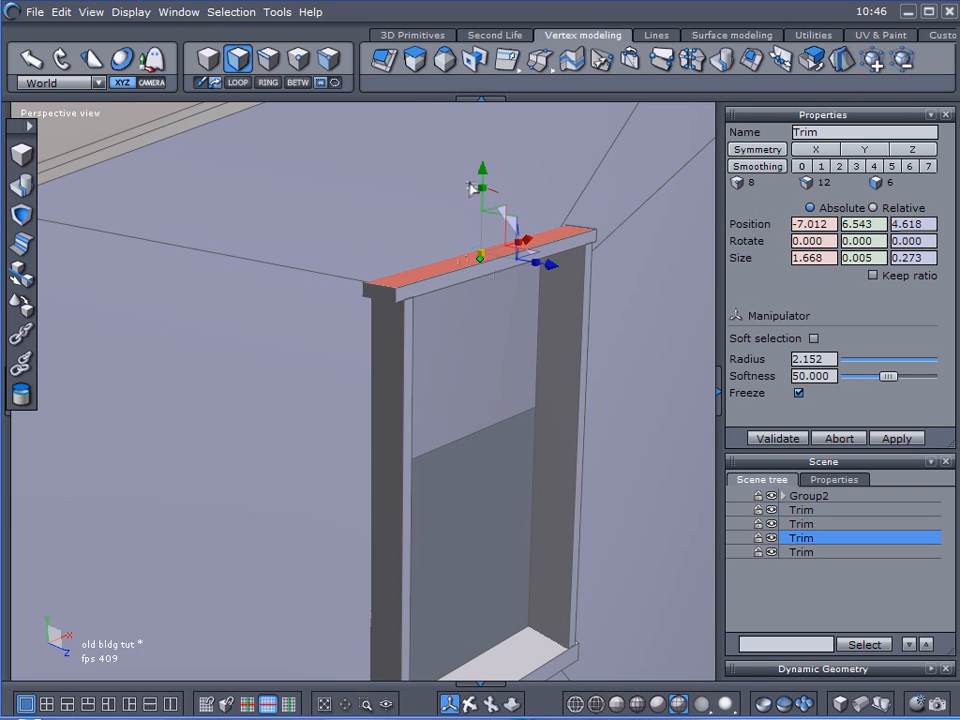
{"action": "left_click_drag", "start_coordinate": [482, 170], "coordinate": [482, 166]}
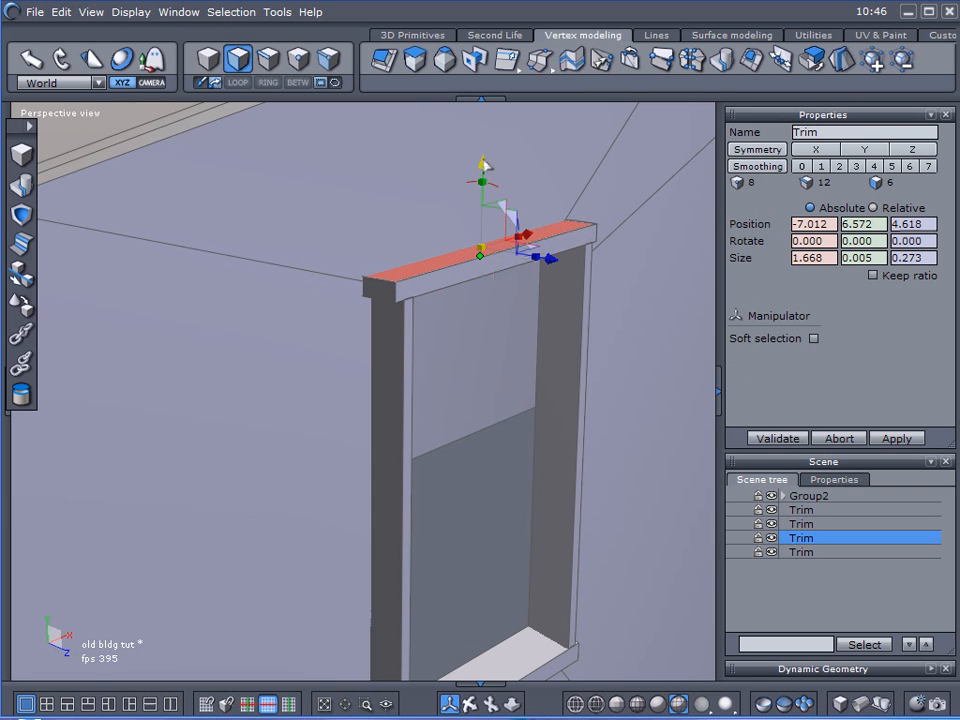
- Lower the top edge at the header trim's left end to about Y 6.537 so its top slopes
{"action": "left_click", "coordinate": [268, 58]}
{"action": "left_click", "coordinate": [350, 243]}
{"action": "left_click", "coordinate": [376, 278]}
{"action": "left_click_drag", "start_coordinate": [375, 192], "coordinate": [374, 200]}
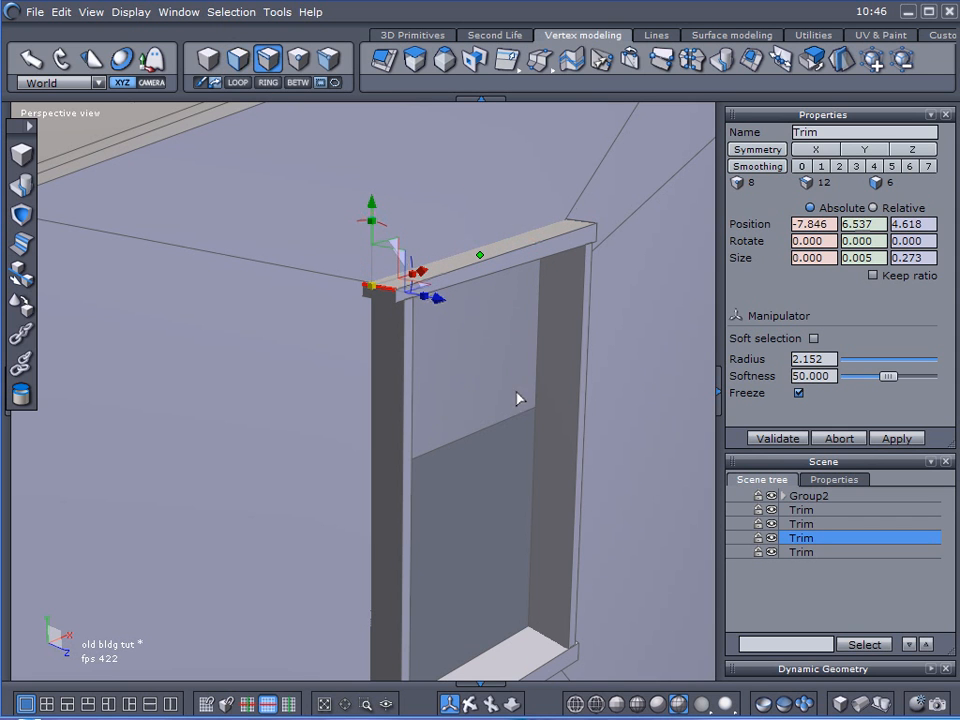
- Shift the outer front edge of the window's right side trim outward to about X -6.191
{"action": "middle_click_drag", "start_coordinate": [516, 399], "coordinate": [356, 379]}
{"action": "middle_click_drag", "start_coordinate": [700, 570], "coordinate": [451, 485]}
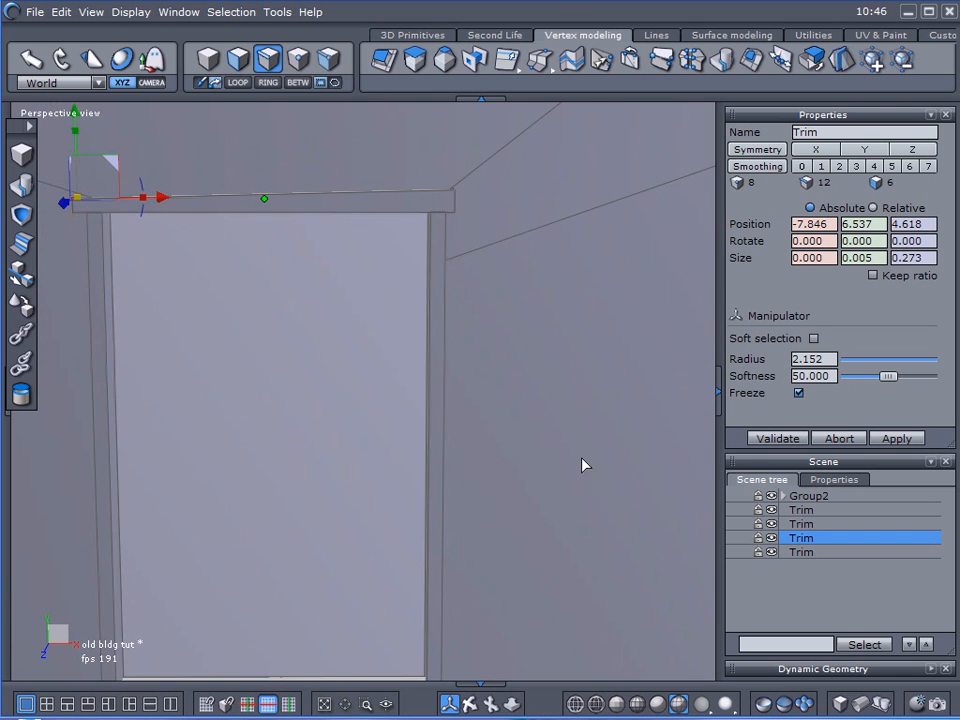
{"action": "left_click", "coordinate": [790, 524]}
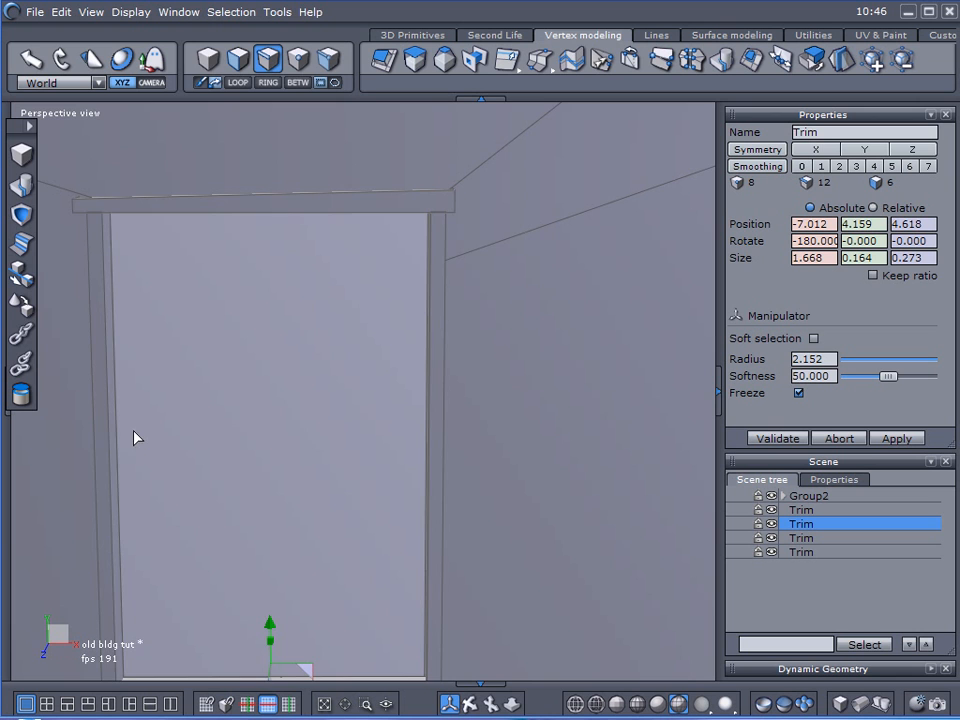
{"action": "middle_click_drag", "start_coordinate": [650, 537], "coordinate": [643, 484]}
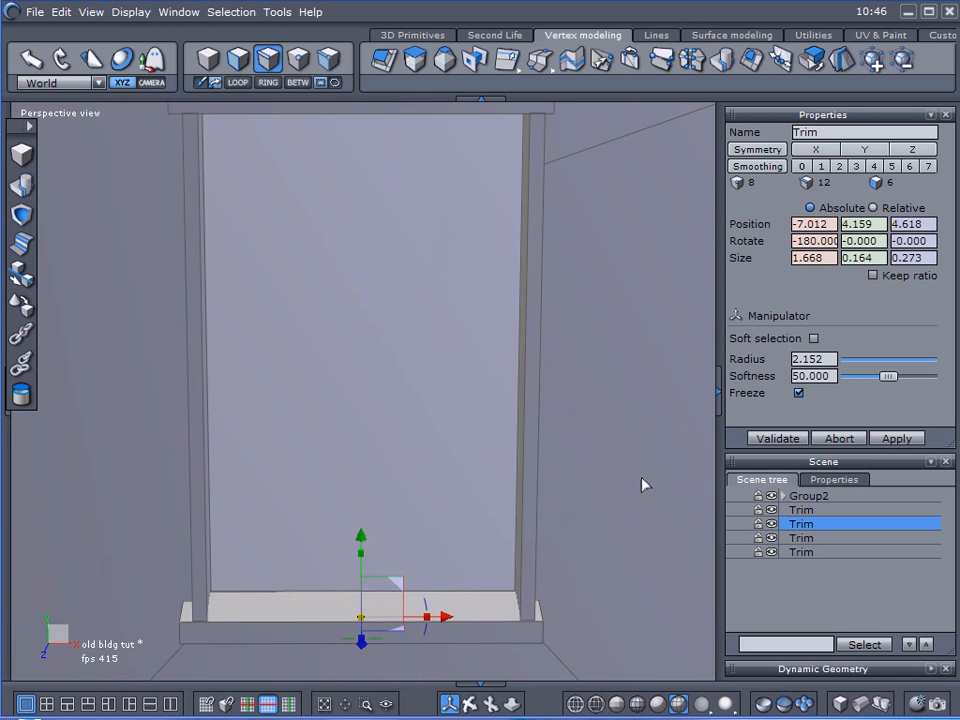
{"action": "left_click", "coordinate": [788, 512]}
{"action": "middle_click_drag", "start_coordinate": [533, 409], "coordinate": [521, 418]}
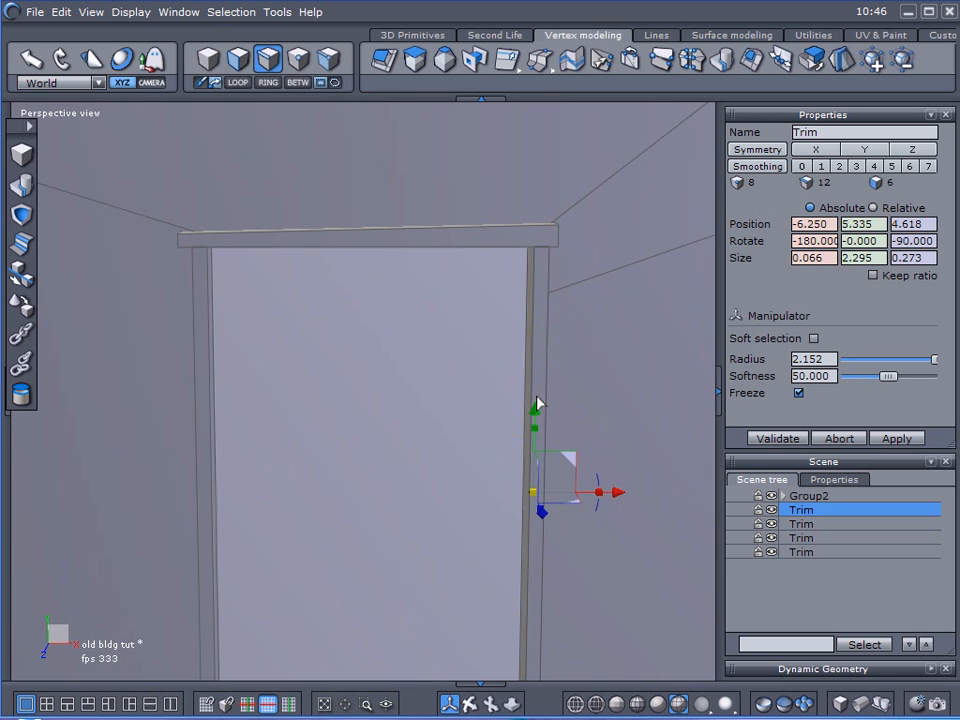
{"action": "left_click", "coordinate": [533, 400]}
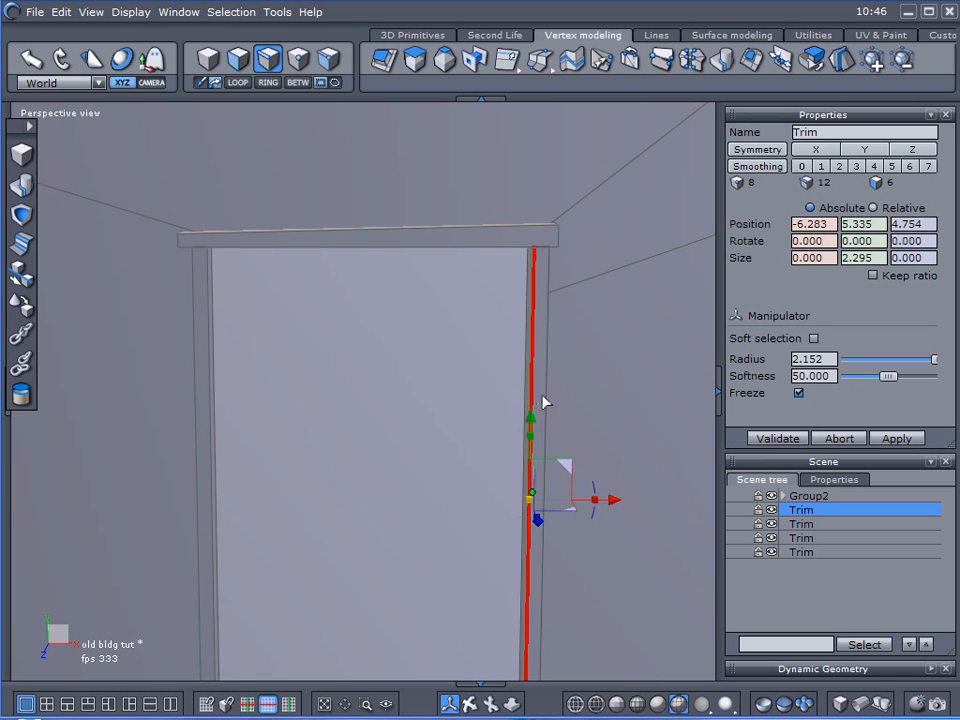
{"action": "left_click_drag", "start_coordinate": [544, 401], "coordinate": [574, 422]}
{"action": "left_click_drag", "start_coordinate": [631, 497], "coordinate": [637, 503]}
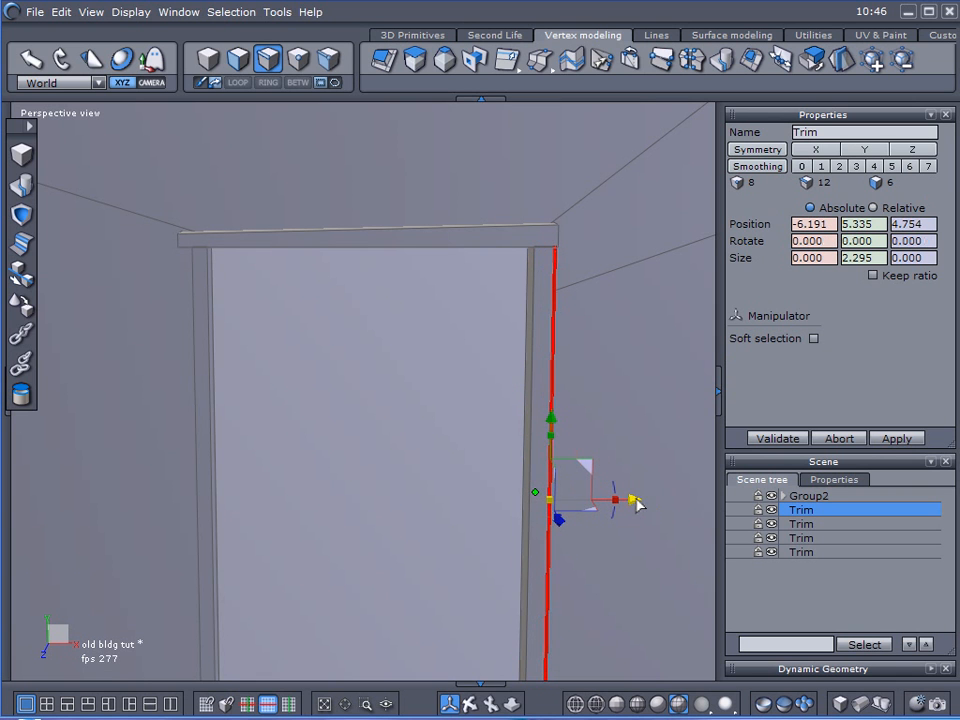
- Group the four window trim pieces, hiding the building group only while they are selected
{"action": "middle_click_drag", "start_coordinate": [636, 469], "coordinate": [482, 439]}
{"action": "scroll", "coordinate": [531, 381], "scroll_direction": "down", "scroll_amount": 4}
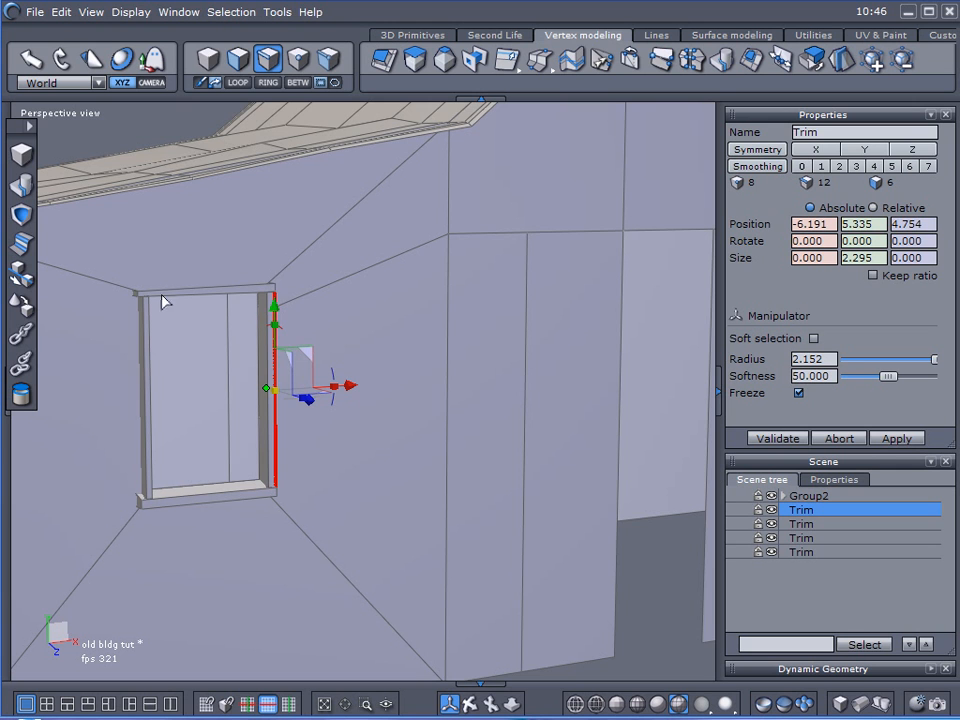
{"action": "middle_click_drag", "start_coordinate": [330, 465], "coordinate": [190, 455]}
{"action": "middle_click_drag", "start_coordinate": [528, 347], "coordinate": [168, 493]}
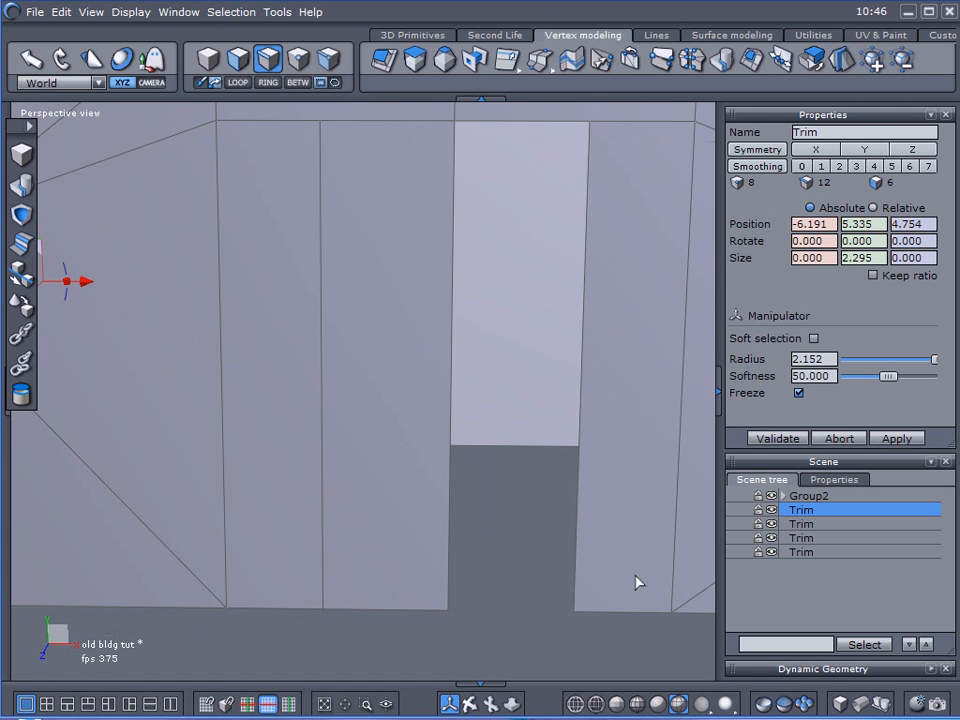
{"action": "left_click", "coordinate": [740, 593]}
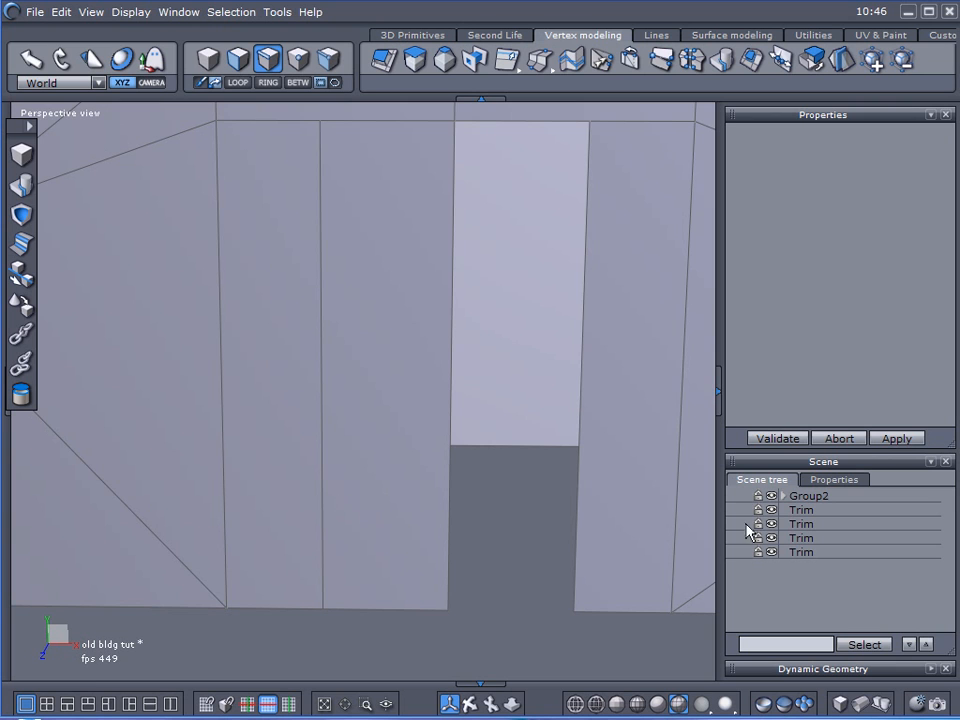
{"action": "left_click", "coordinate": [771, 496]}
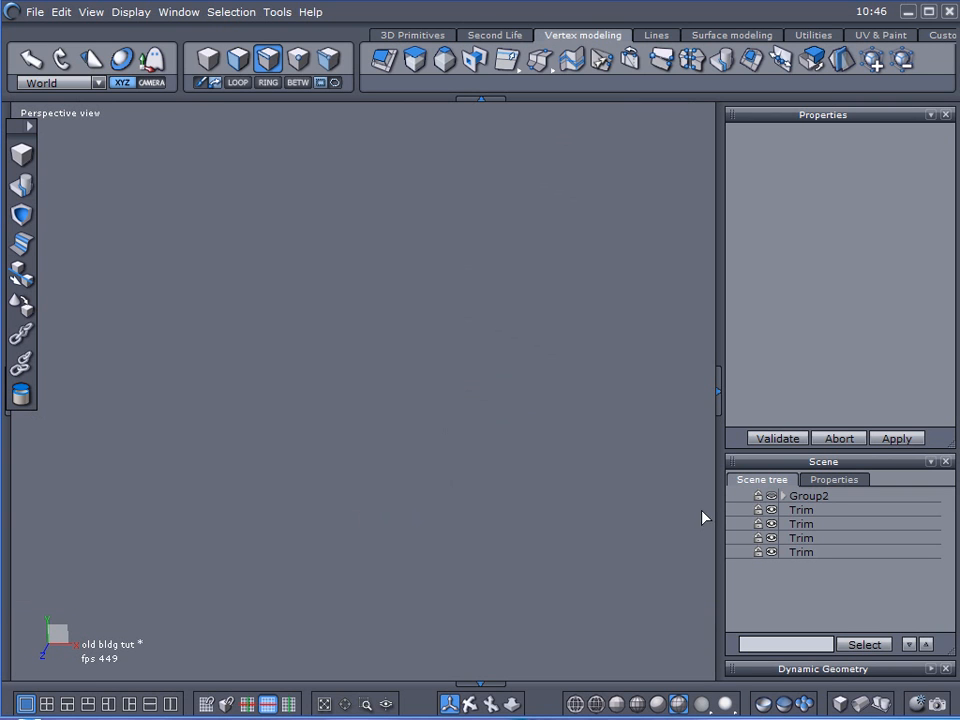
{"action": "left_click", "coordinate": [208, 62]}
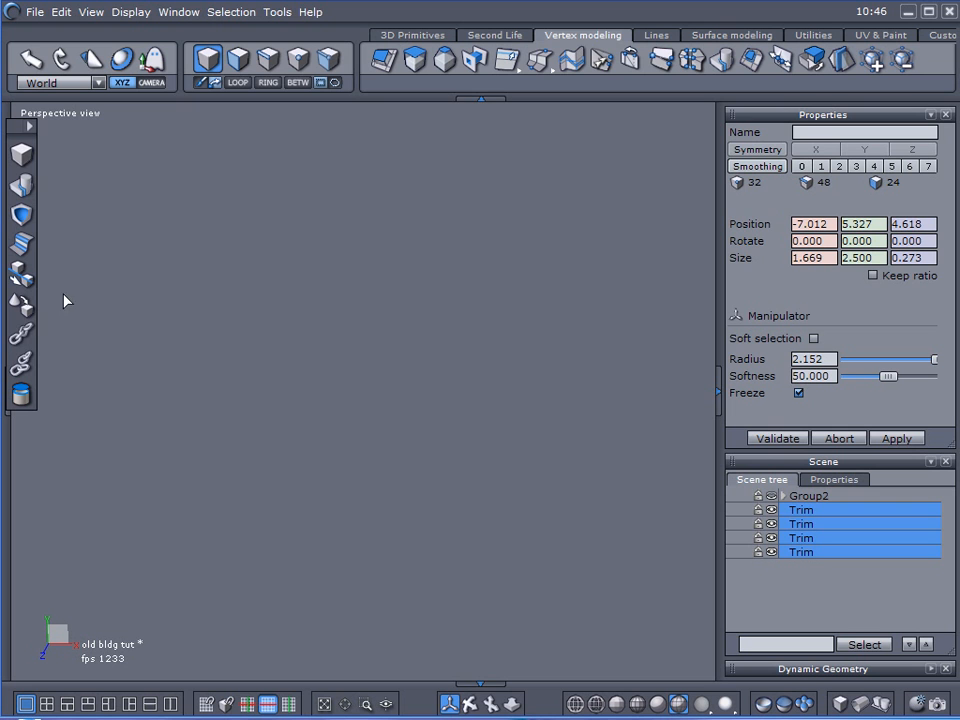
{"action": "left_click", "coordinate": [22, 335]}
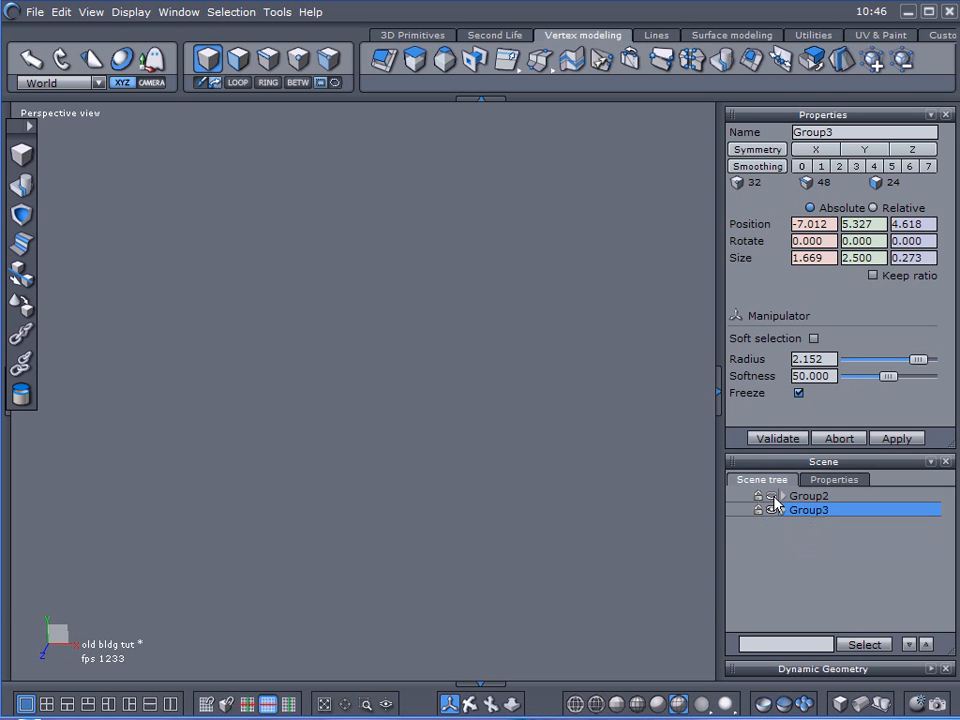
{"action": "left_click", "coordinate": [771, 496]}
- Ungroup the building group, Group2, into its separate parts
{"action": "scroll", "coordinate": [341, 376], "scroll_direction": "down", "scroll_amount": 3}
{"action": "left_click", "coordinate": [375, 346]}
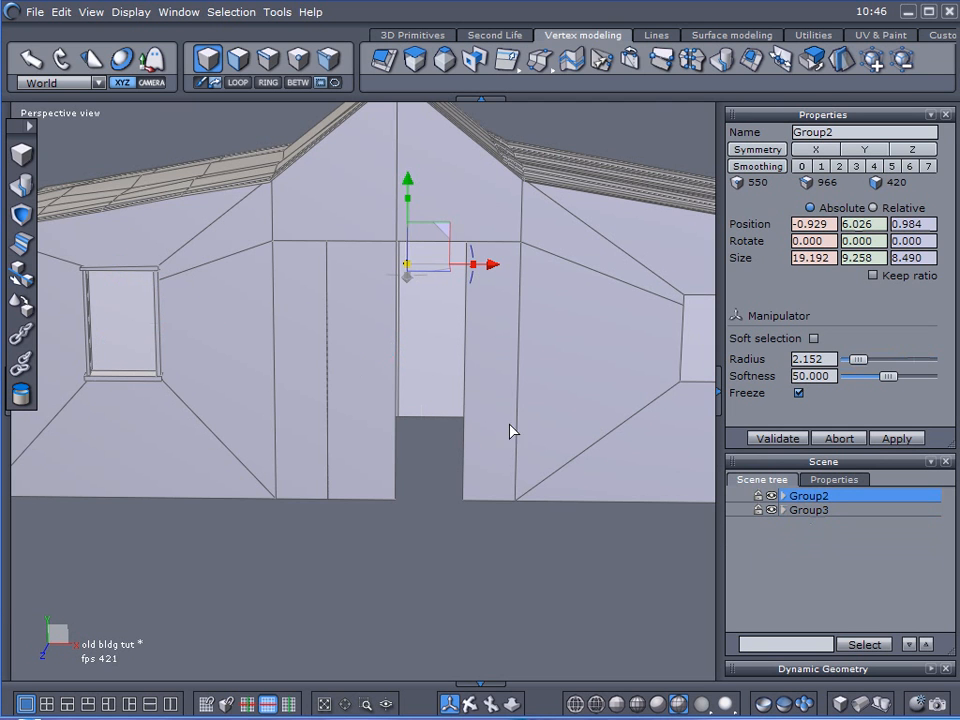
{"action": "left_click", "coordinate": [785, 496]}
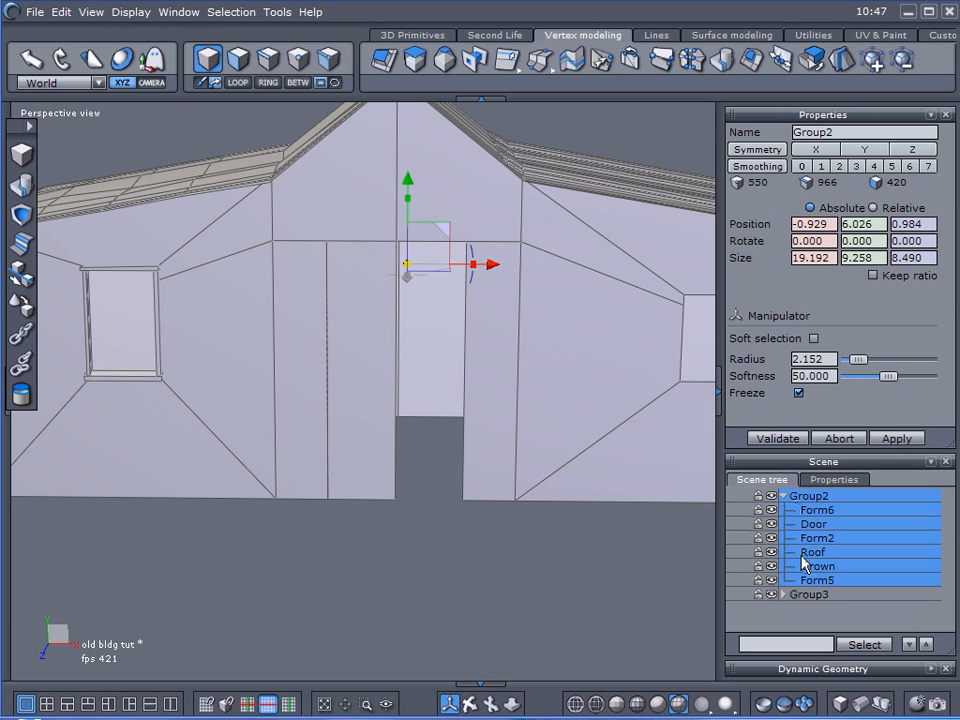
{"action": "left_click", "coordinate": [806, 531]}
{"action": "left_click", "coordinate": [32, 364]}
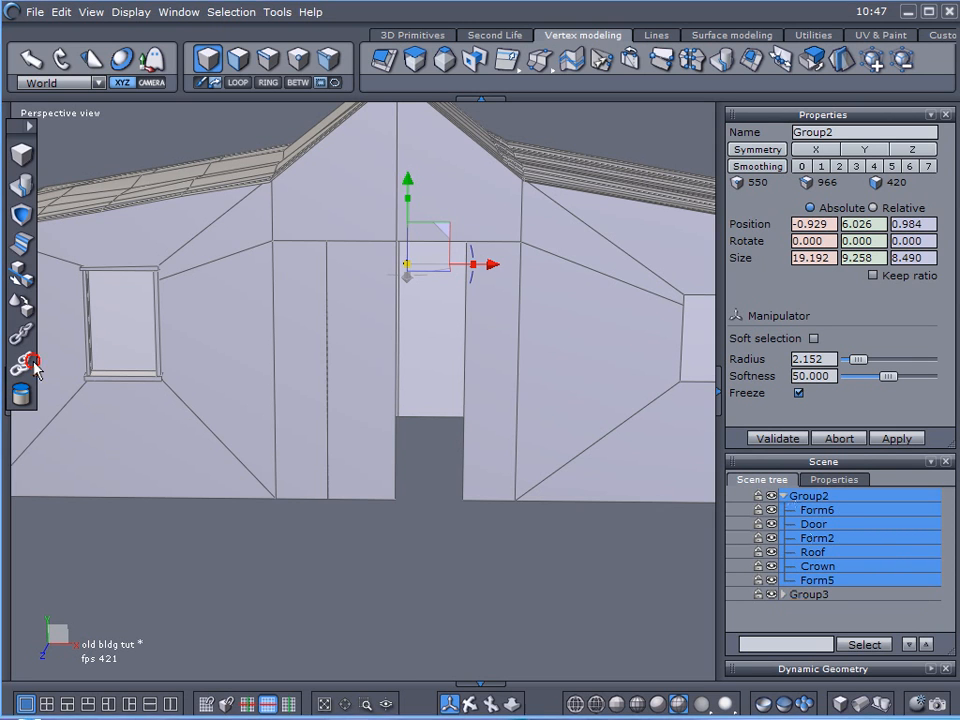
- Narrow the Door panel along X into a plank about 0.367 wide
{"action": "left_click", "coordinate": [802, 524]}
{"action": "middle_click_drag", "start_coordinate": [146, 500], "coordinate": [150, 343]}
{"action": "left_click_drag", "start_coordinate": [430, 390], "coordinate": [383, 392]}
{"action": "middle_click_drag", "start_coordinate": [360, 397], "coordinate": [395, 238]}
- Extrude the narrow door panel by about 0.153 into a thick plank
{"action": "left_click", "coordinate": [327, 58]}
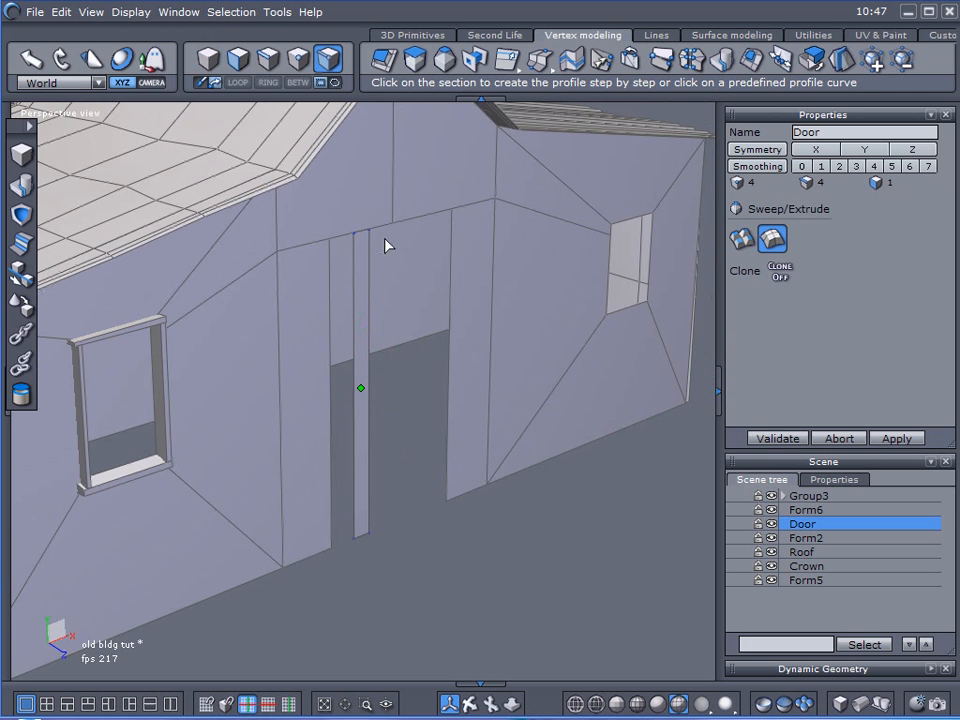
{"action": "left_click", "coordinate": [361, 276]}
{"action": "left_click", "coordinate": [362, 278]}
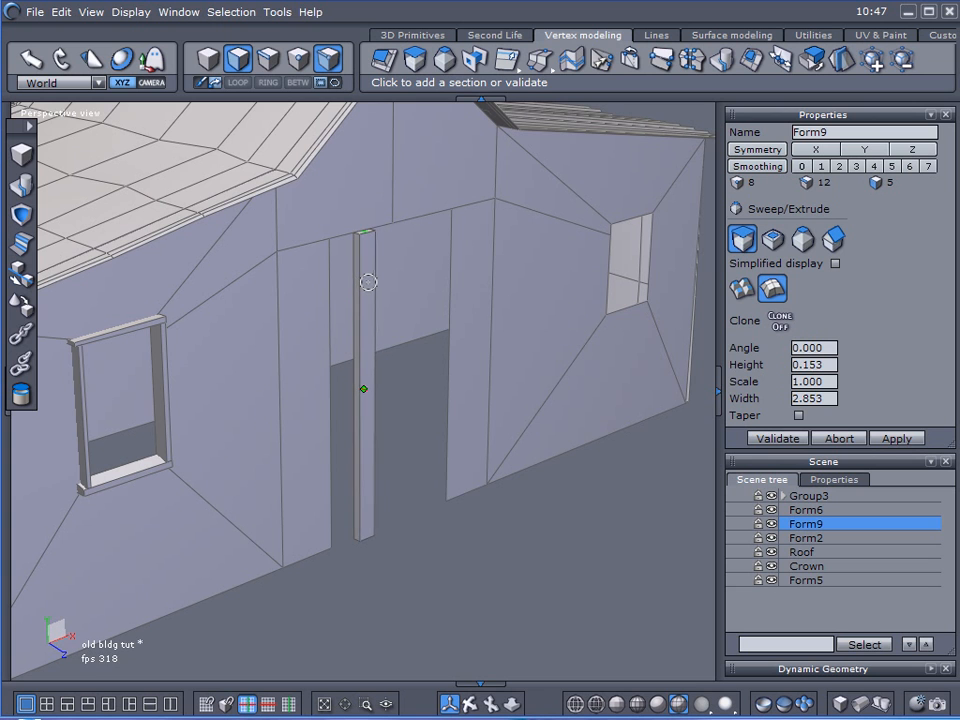
{"action": "left_click", "coordinate": [779, 438]}
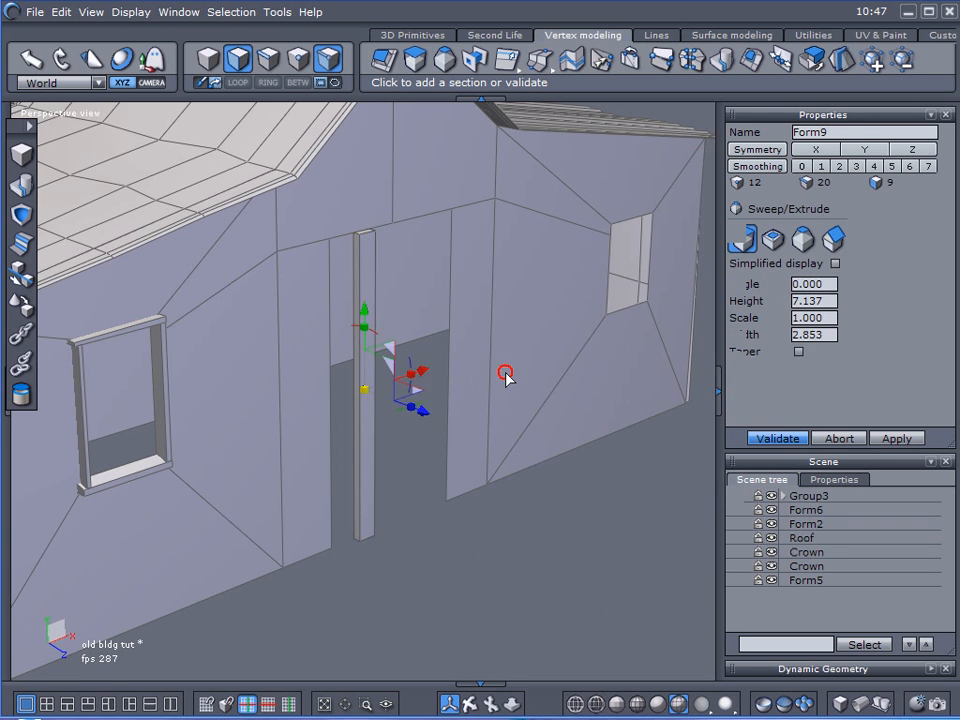
- Scale the plank's height to about 5.574 and slide it to the doorway's left side at about X -2.401
{"action": "scroll", "coordinate": [480, 360], "scroll_direction": "up", "scroll_amount": 2}
{"action": "left_click_drag", "start_coordinate": [365, 330], "coordinate": [370, 332]}
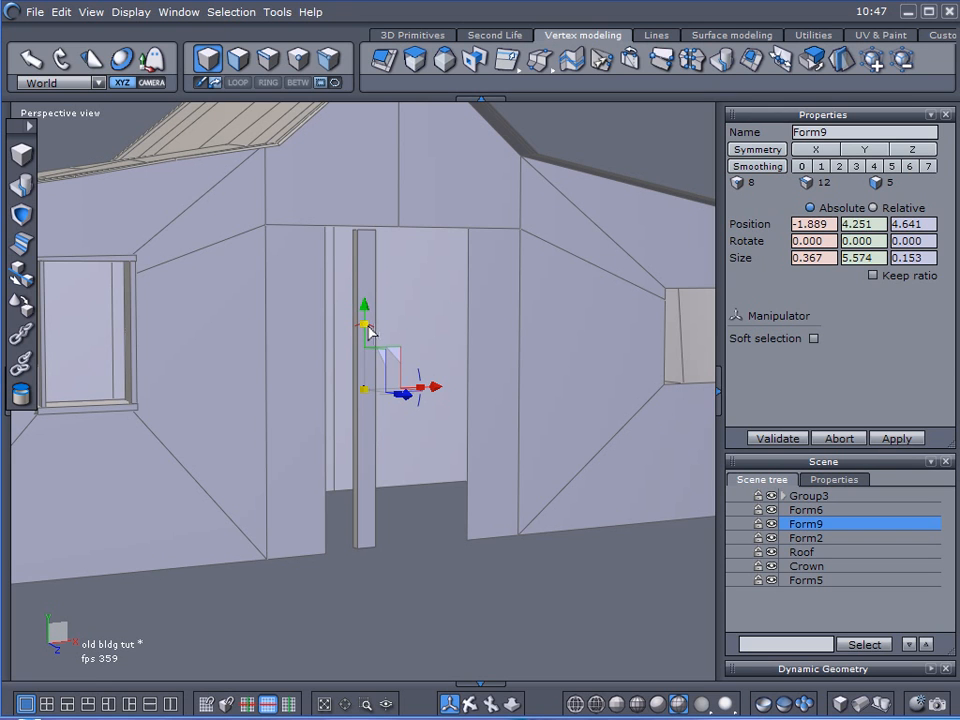
{"action": "left_click_drag", "start_coordinate": [435, 388], "coordinate": [411, 381]}
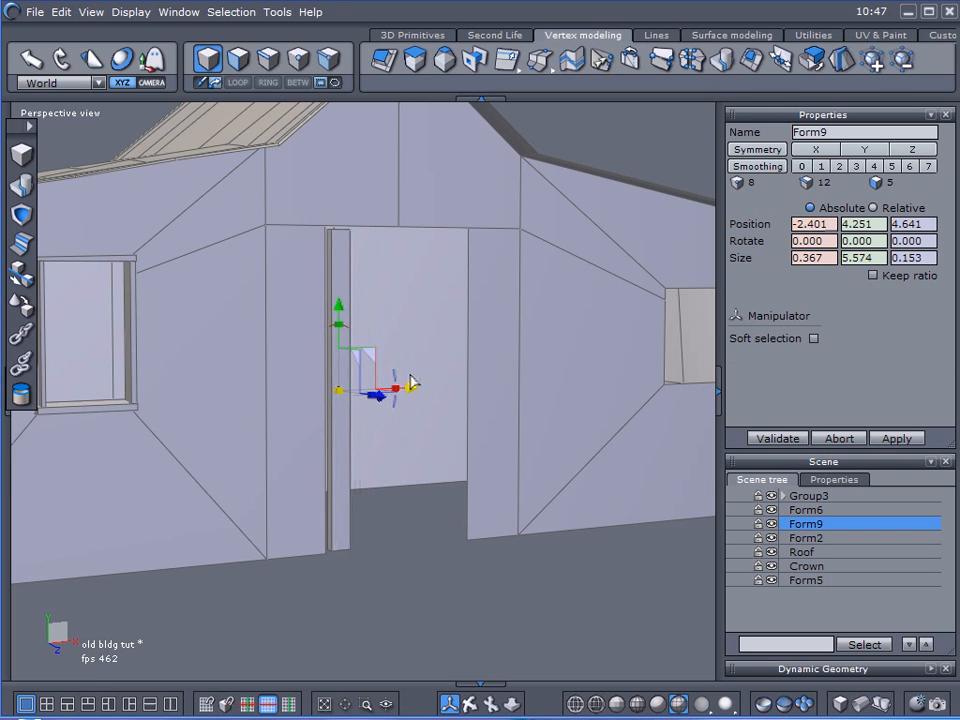
{"action": "scroll", "coordinate": [259, 315], "scroll_direction": "up", "scroll_amount": 3}
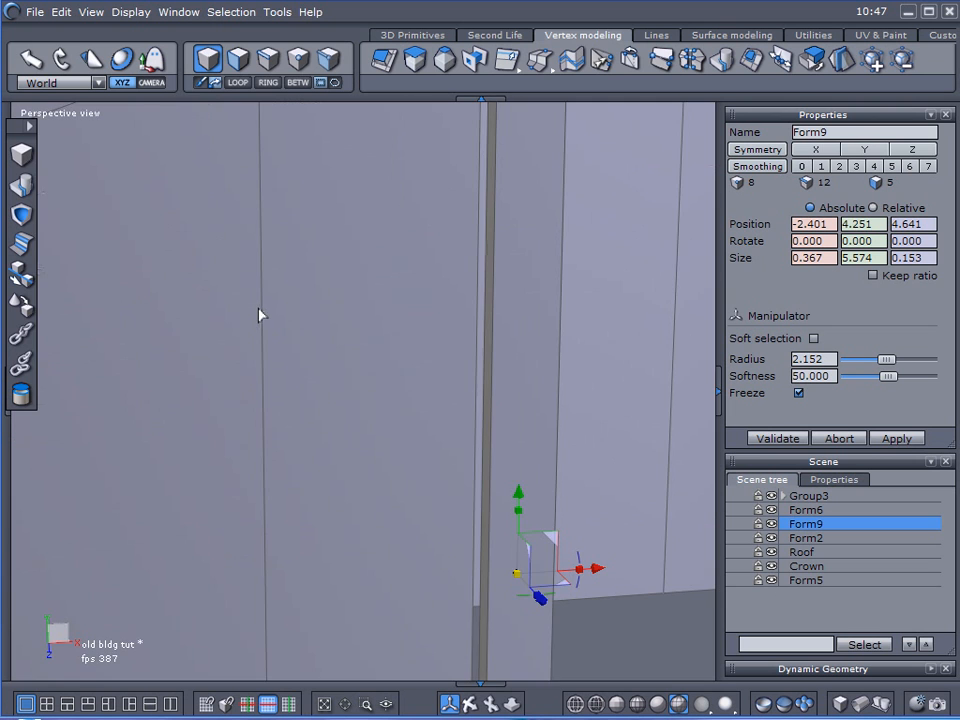
{"action": "scroll", "coordinate": [265, 315], "scroll_direction": "down", "scroll_amount": 2}
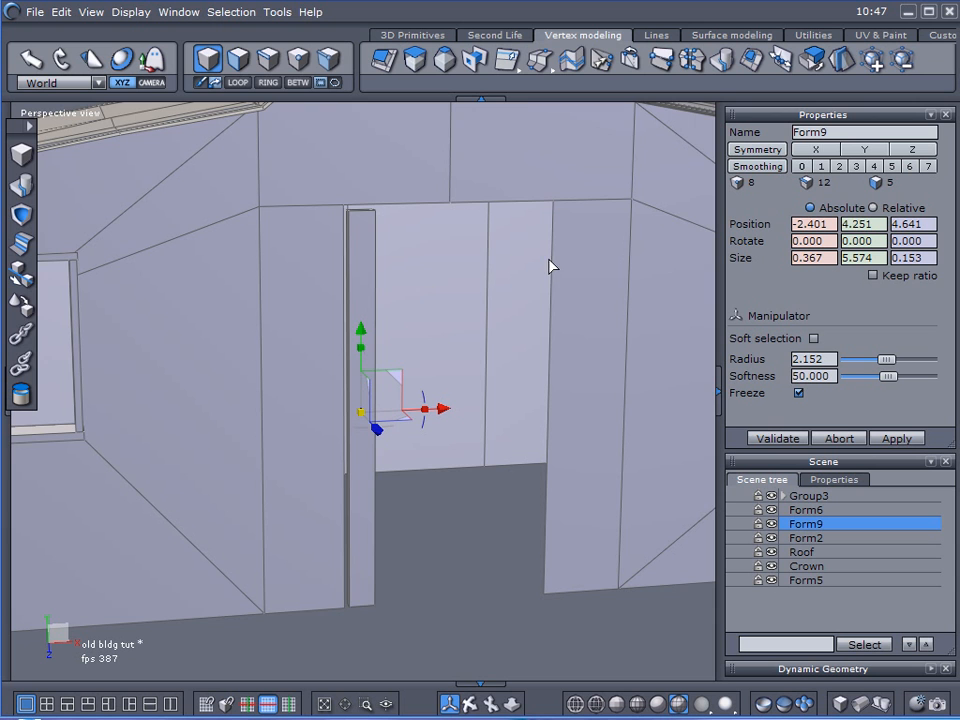
- Nudge the plank up to about Y 4.264 and against the doorway's left jamb at about X -2.441
{"action": "right_click_drag", "start_coordinate": [429, 396], "coordinate": [365, 330]}
{"action": "left_click_drag", "start_coordinate": [365, 330], "coordinate": [367, 330]}
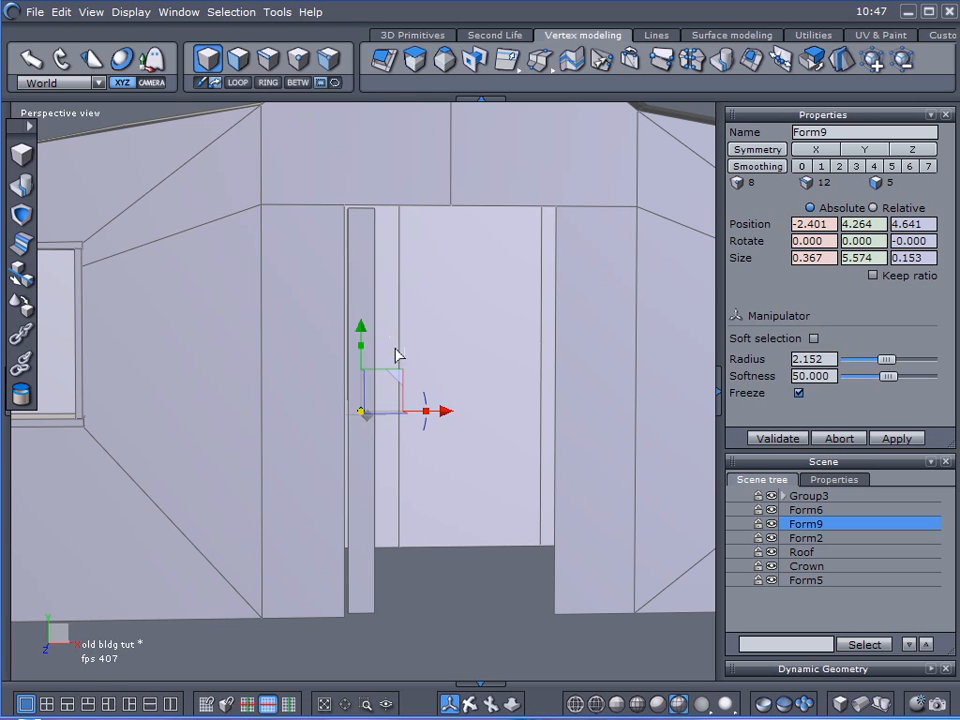
{"action": "left_click_drag", "start_coordinate": [452, 410], "coordinate": [453, 412]}
{"action": "left_click_drag", "start_coordinate": [455, 406], "coordinate": [444, 392]}
- Duplicate the door plank once with an X offset of 0.370
{"action": "right_click_drag", "start_coordinate": [444, 392], "coordinate": [280, 345]}
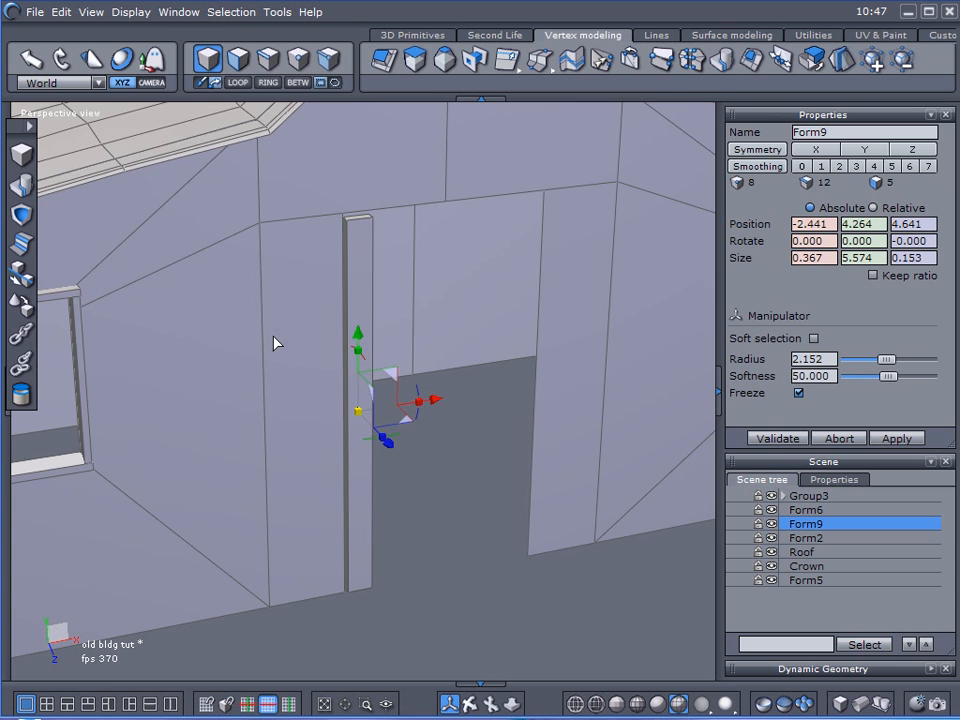
{"action": "left_click", "coordinate": [795, 33]}
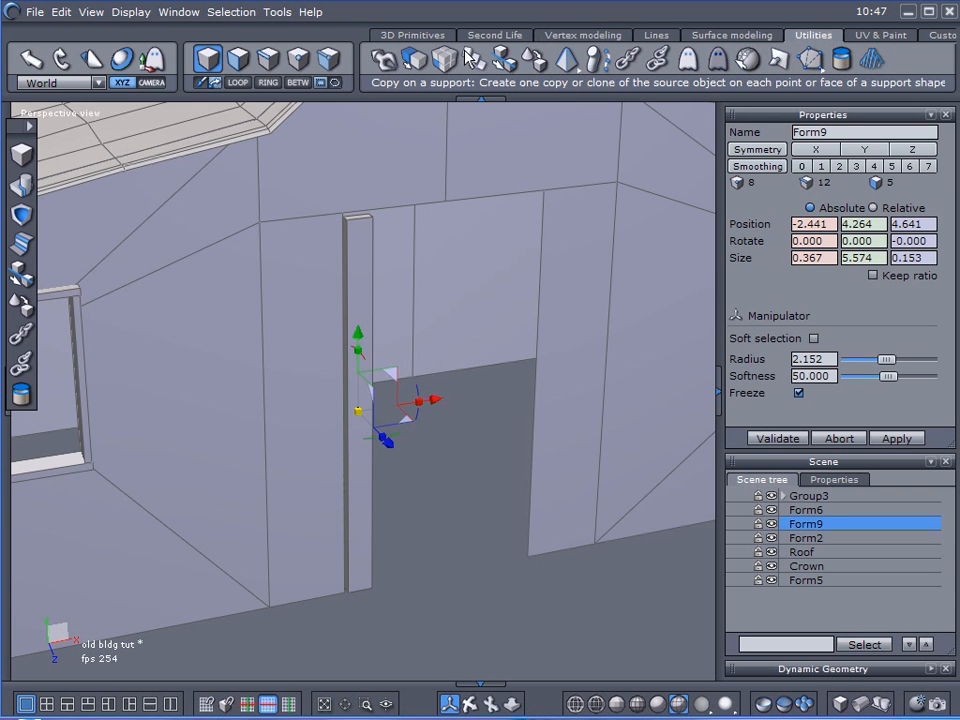
{"action": "left_click", "coordinate": [446, 60]}
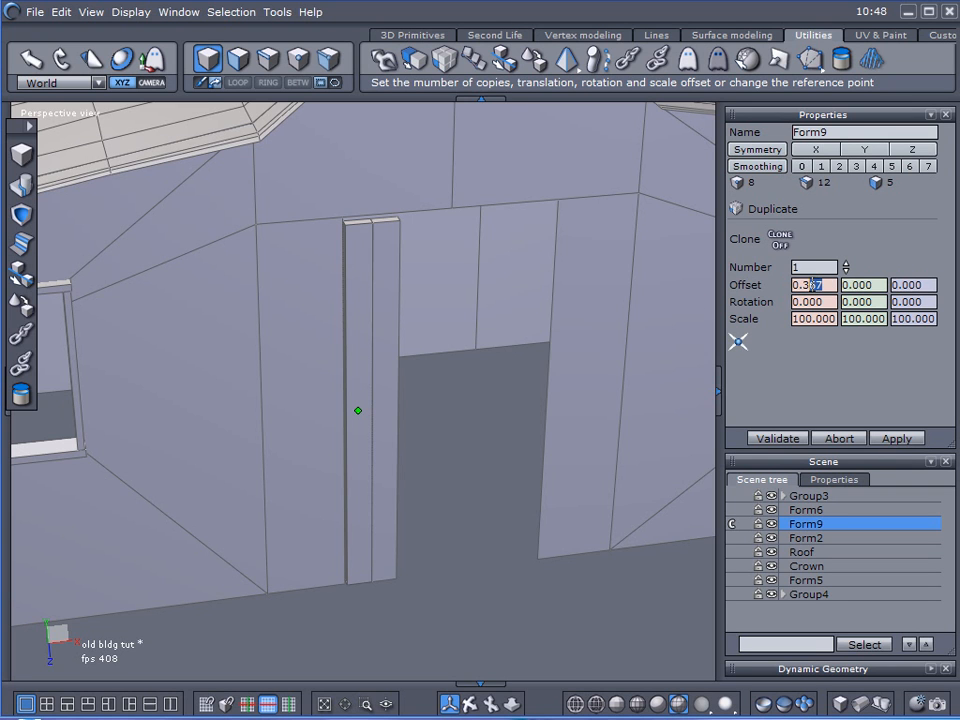
{"action": "type", "text": "7"}
{"action": "scroll", "coordinate": [450, 227], "scroll_direction": "up", "scroll_amount": 5}
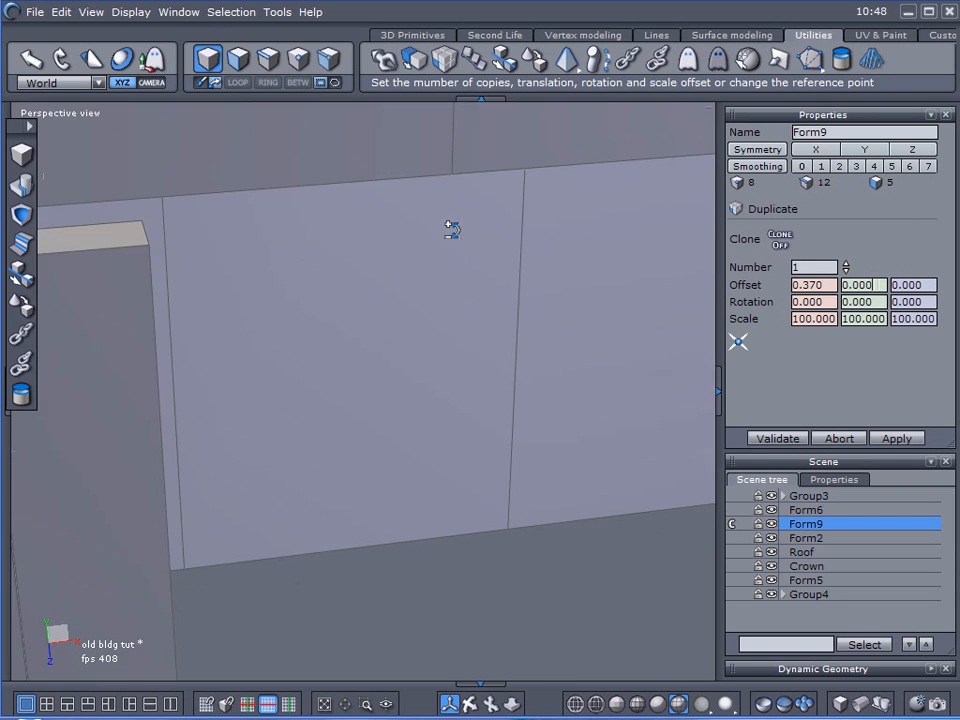
{"action": "scroll", "coordinate": [454, 253], "scroll_direction": "down", "scroll_amount": 3}
- Try wider X offsets for the duplicated plank, including 0.470 and 0.405
{"action": "left_click", "coordinate": [815, 287]}
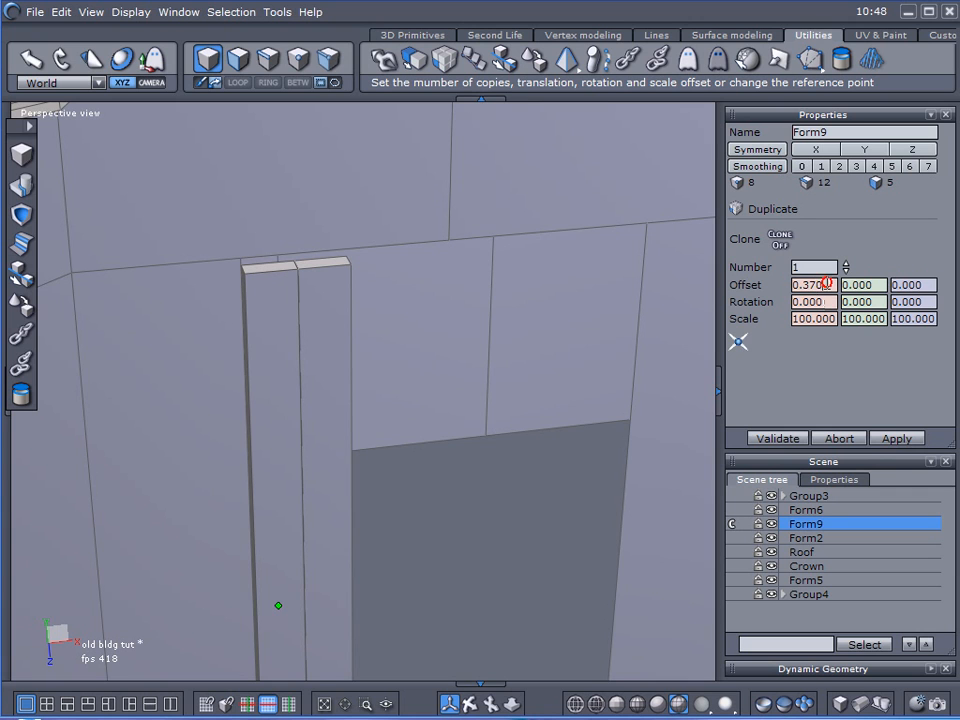
{"action": "type", "text": "4"}
{"action": "left_click_drag", "start_coordinate": [822, 285], "coordinate": [811, 285]}
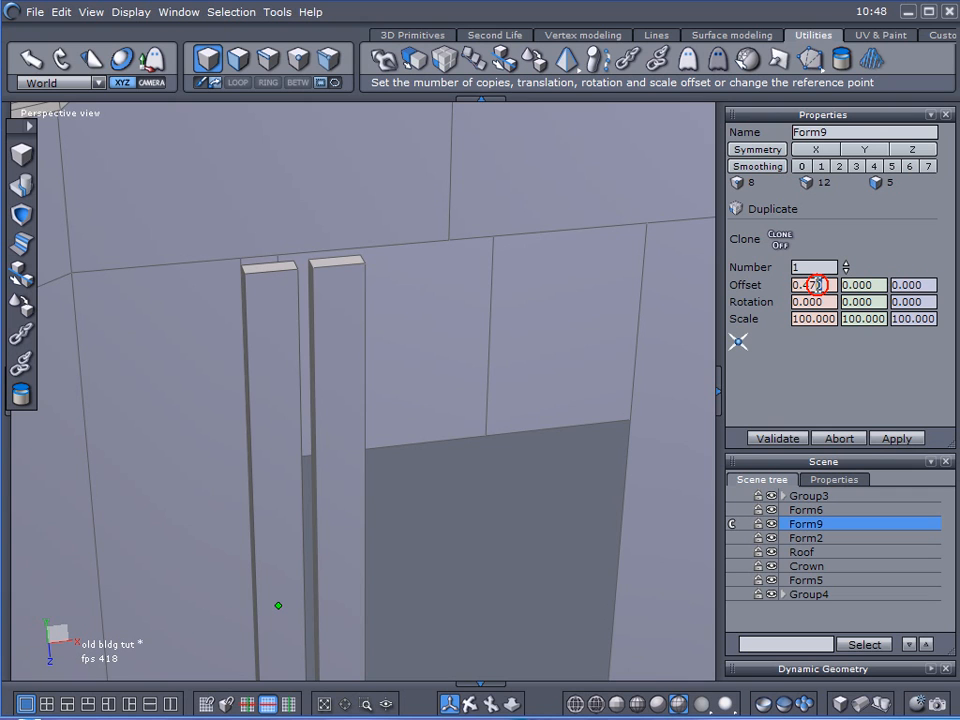
{"action": "type", "text": "20"}
{"action": "key", "text": "Return"}
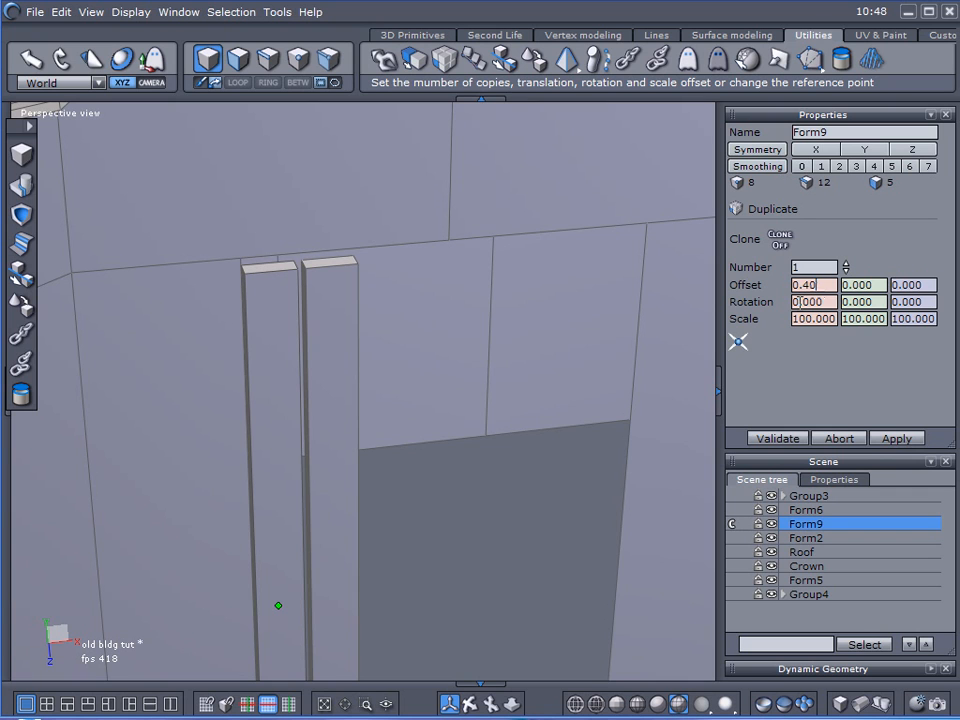
{"action": "key", "text": "Return"}
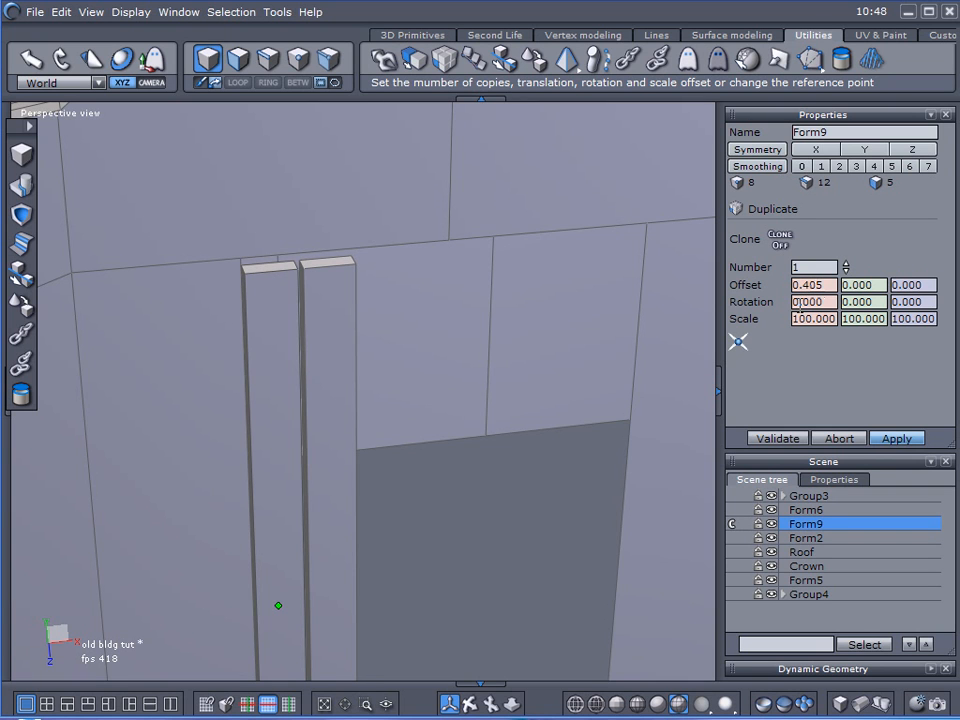
- Set the duplicated plank's X offset to 0.390 to leave a narrow gap between the planks
{"action": "left_click_drag", "start_coordinate": [823, 286], "coordinate": [803, 287]}
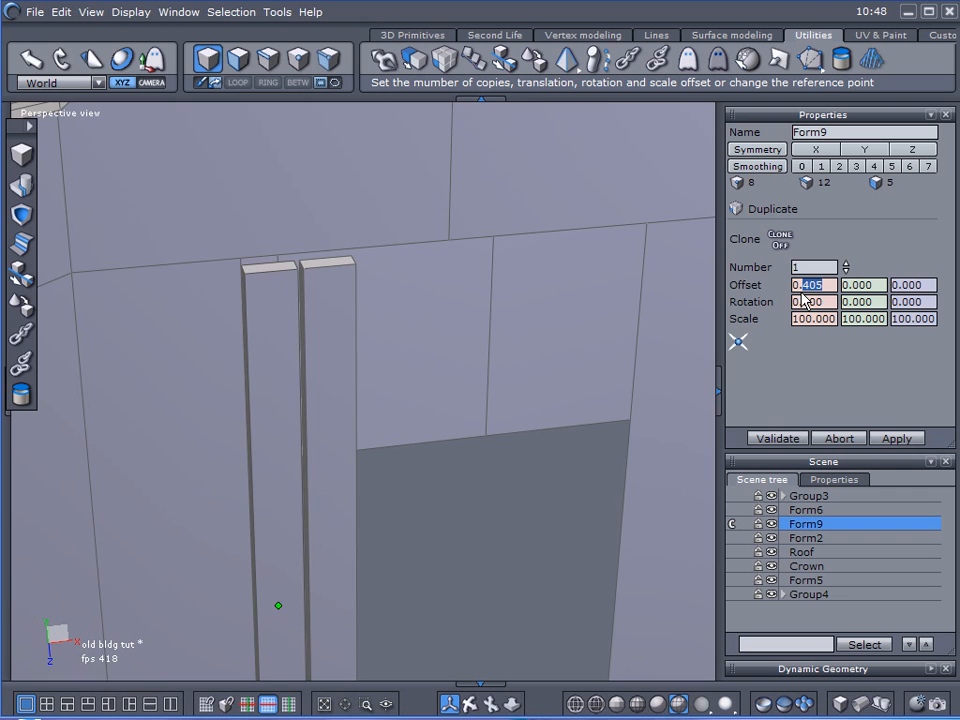
{"action": "type", "text": "390"}
{"action": "key", "text": "Return"}
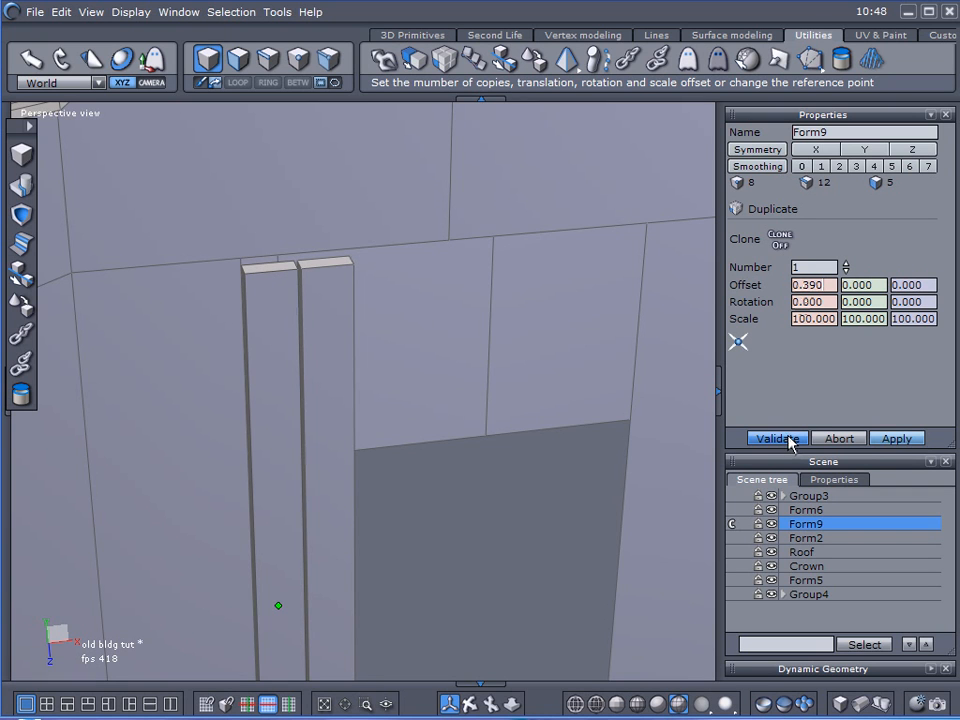
{"action": "scroll", "coordinate": [574, 328], "scroll_direction": "down", "scroll_amount": 4}
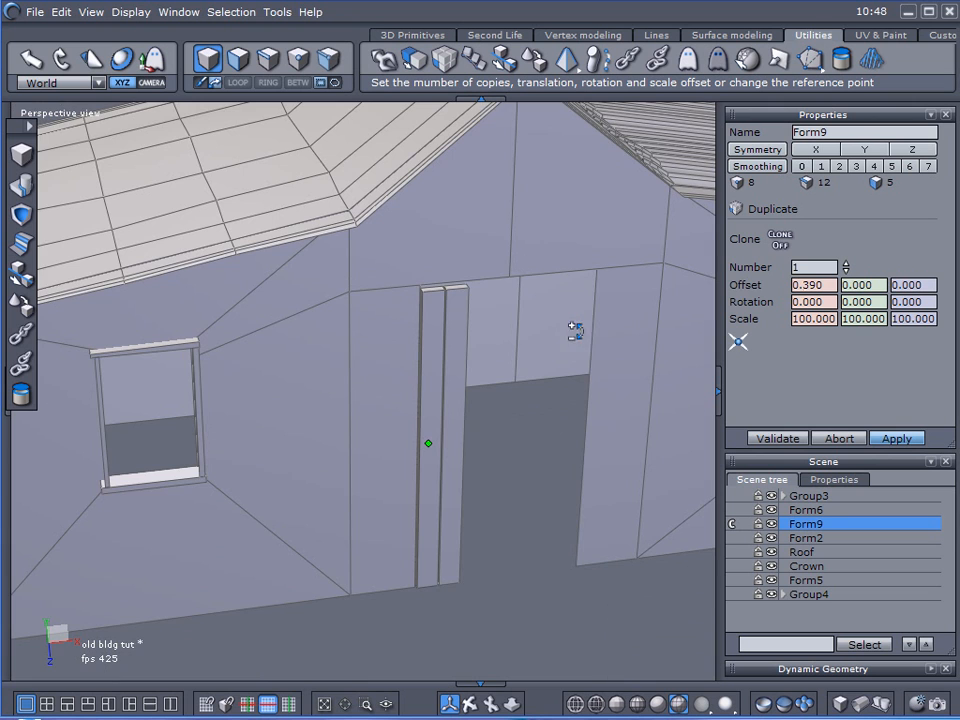
- Make seven copies of the door plank at the 0.390 X offset and move the original plank into their group
{"action": "mouse_move", "coordinate": [818, 272]}
{"action": "left_mouse_down"}
{"action": "mouse_move", "coordinate": [828, 262]}
{"action": "mouse_move", "coordinate": [816, 283]}
{"action": "left_mouse_up"}
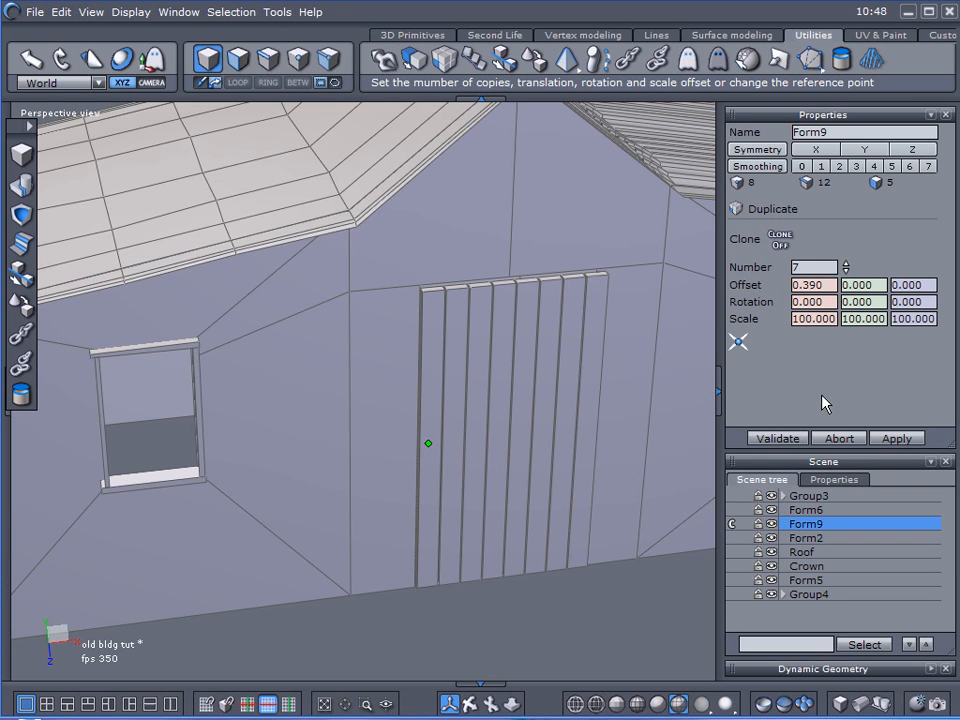
{"action": "left_click", "coordinate": [785, 438]}
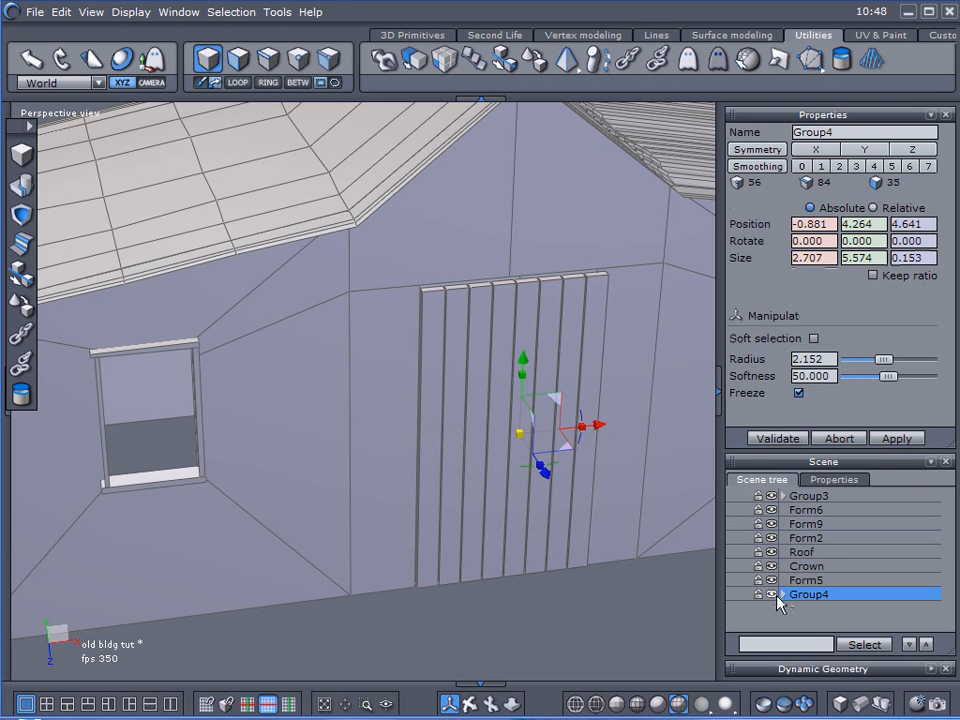
{"action": "left_click", "coordinate": [788, 530]}
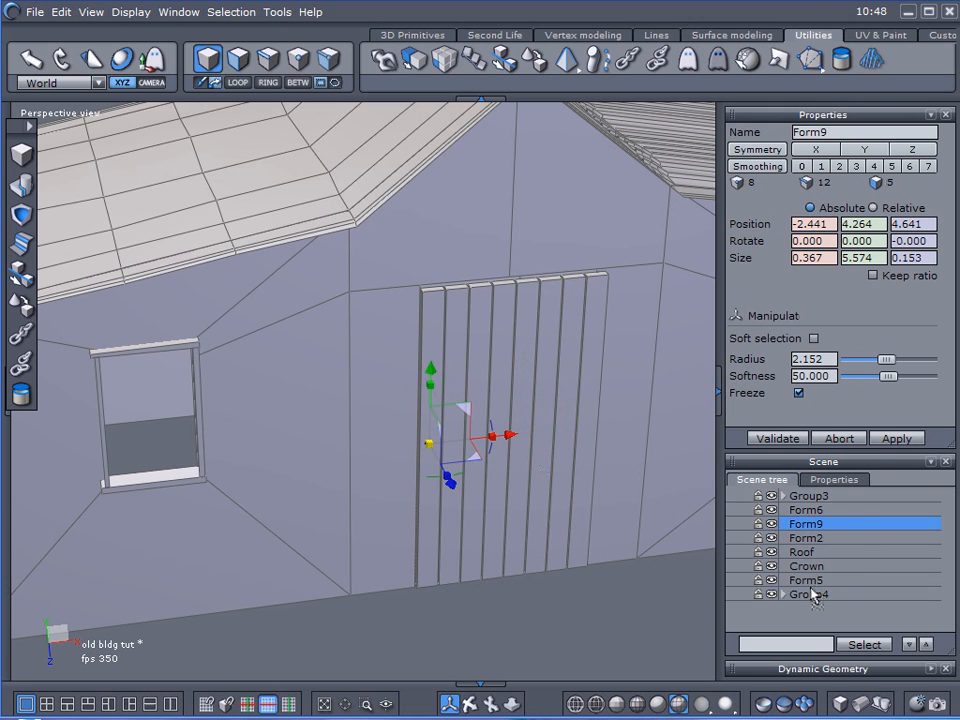
{"action": "key", "text": "Delete"}
{"action": "left_click", "coordinate": [785, 524]}
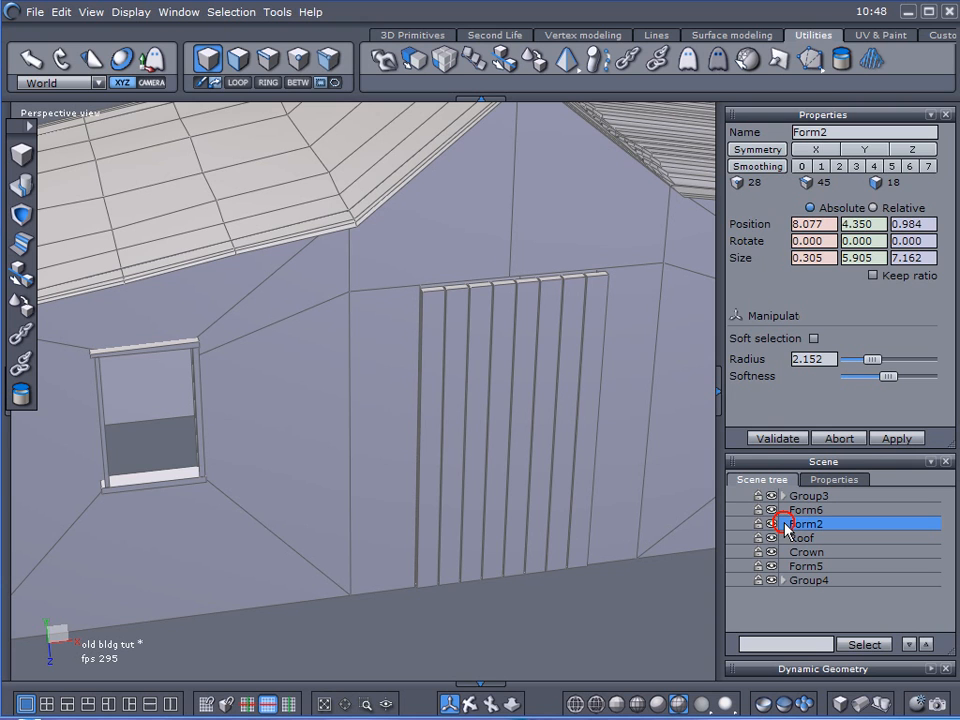
- Lock every other object in the scene, including the walls, roof and crown, leaving only the plank group editable
{"action": "left_click", "coordinate": [759, 524]}
{"action": "left_click", "coordinate": [759, 510]}
{"action": "left_click", "coordinate": [759, 496]}
{"action": "left_click", "coordinate": [758, 538]}
{"action": "left_click", "coordinate": [758, 552]}
{"action": "left_click", "coordinate": [759, 566]}
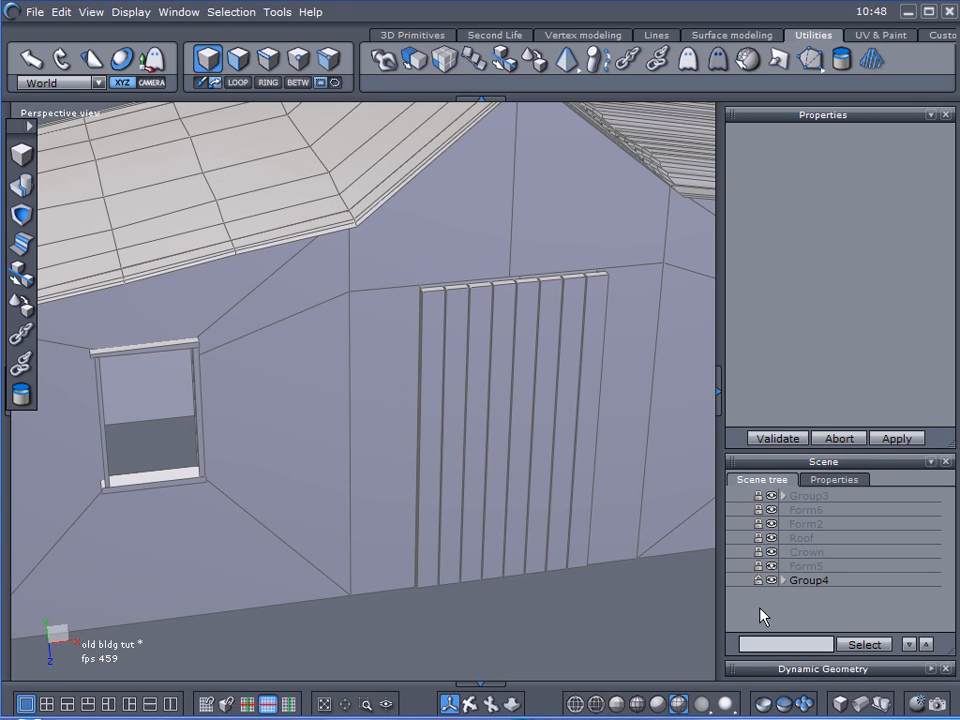
- Ungroup the eight door planks so they become separate objects
{"action": "left_click", "coordinate": [829, 584]}
{"action": "left_click", "coordinate": [833, 586]}
{"action": "left_click", "coordinate": [817, 582]}
{"action": "left_click", "coordinate": [487, 411]}
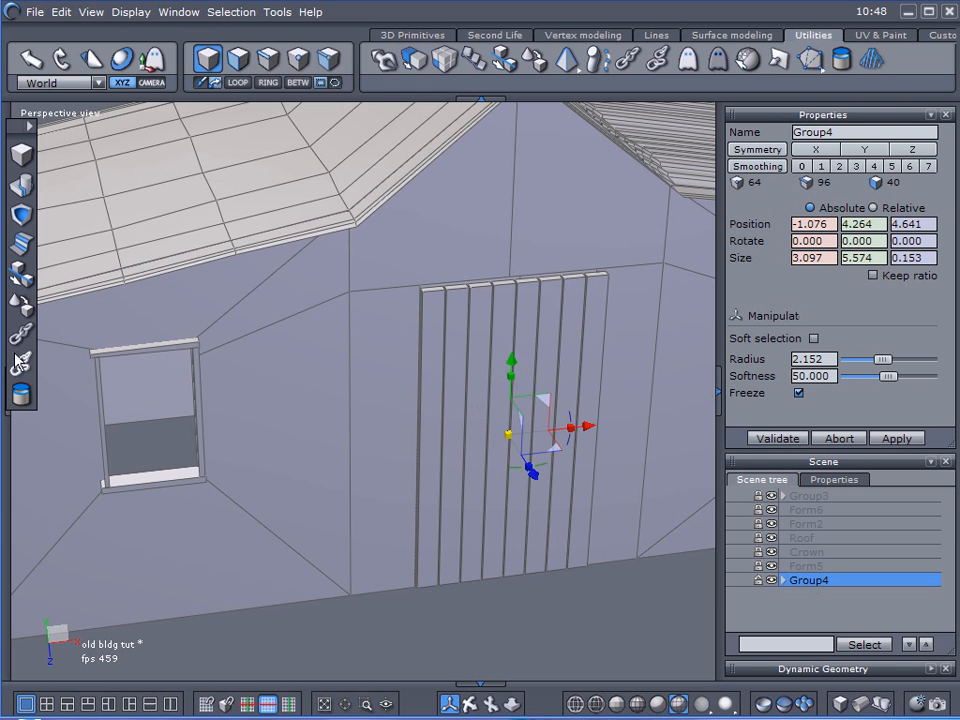
{"action": "left_click", "coordinate": [20, 274]}
- Clone the door's rightmost plank and break the link between the clone and its source
{"action": "left_click", "coordinate": [590, 381]}
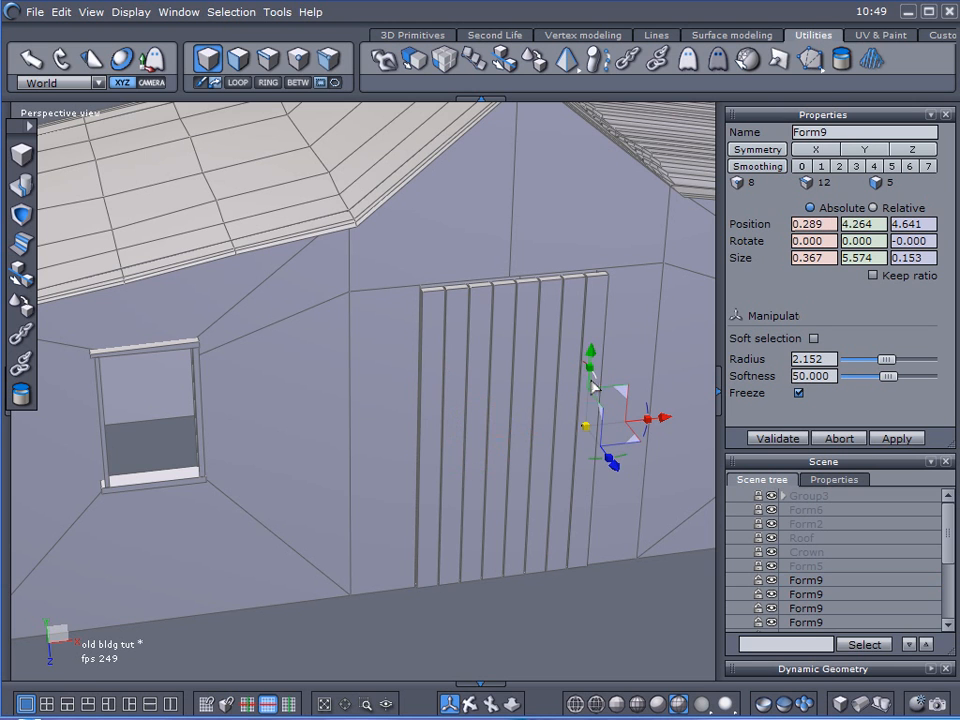
{"action": "right_click_drag", "start_coordinate": [522, 446], "coordinate": [450, 414]}
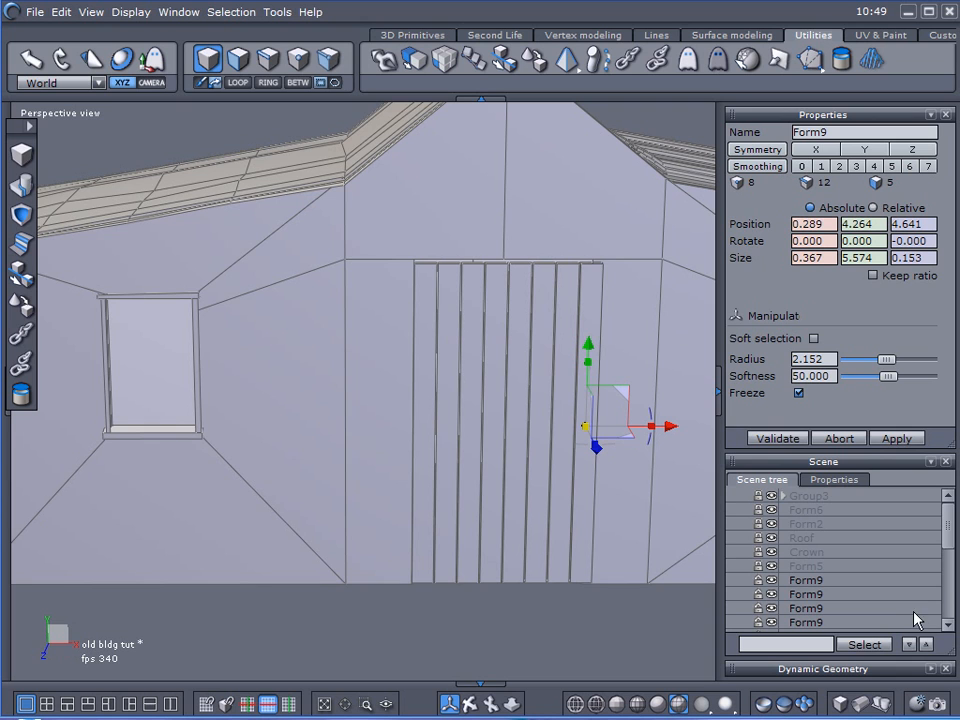
{"action": "left_click_drag", "start_coordinate": [945, 449], "coordinate": [945, 288]}
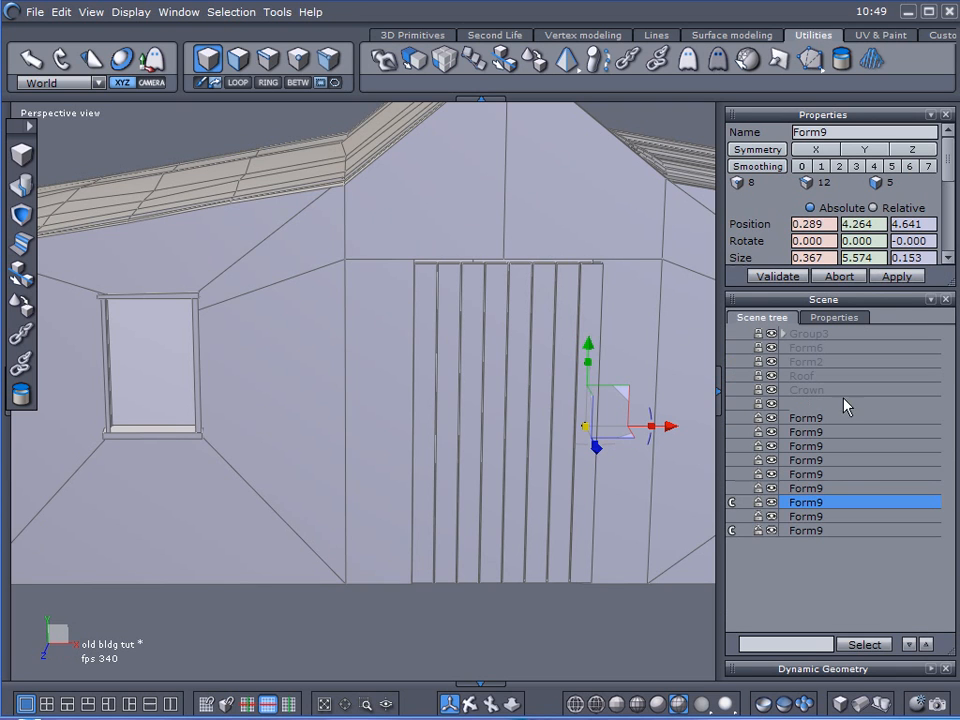
{"action": "left_click", "coordinate": [732, 532]}
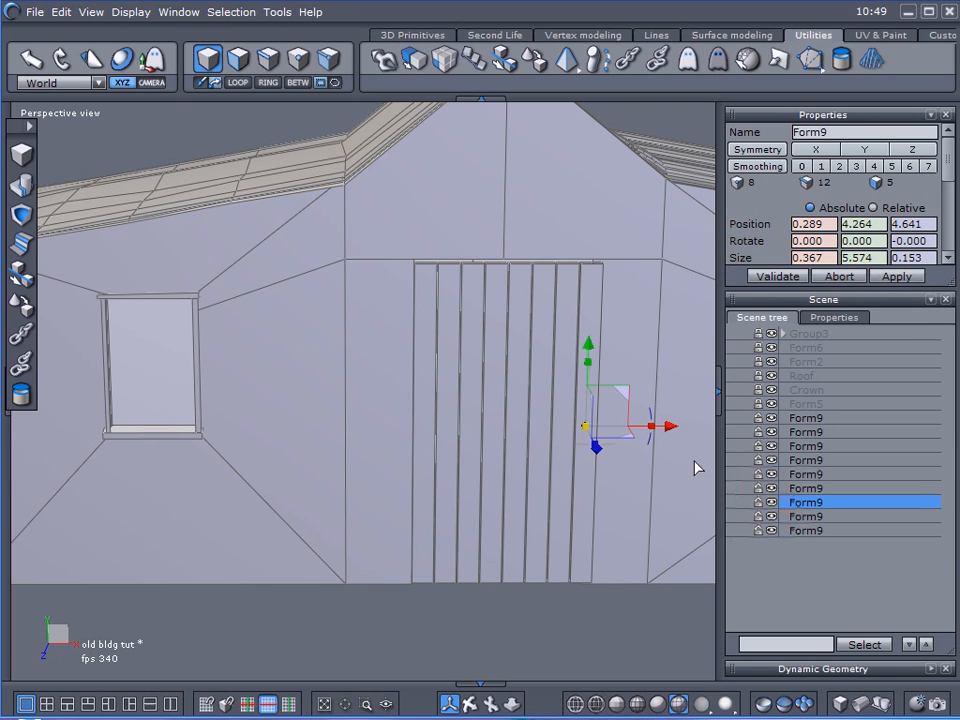
- Rotate the cloned plank to -90° about Z, shorten it to about 2.892, and place it across the door's top at about Y 6.632
{"action": "left_click_drag", "start_coordinate": [652, 420], "coordinate": [601, 486]}
{"action": "left_click_drag", "start_coordinate": [619, 392], "coordinate": [550, 250]}
{"action": "left_click_drag", "start_coordinate": [572, 292], "coordinate": [546, 285]}
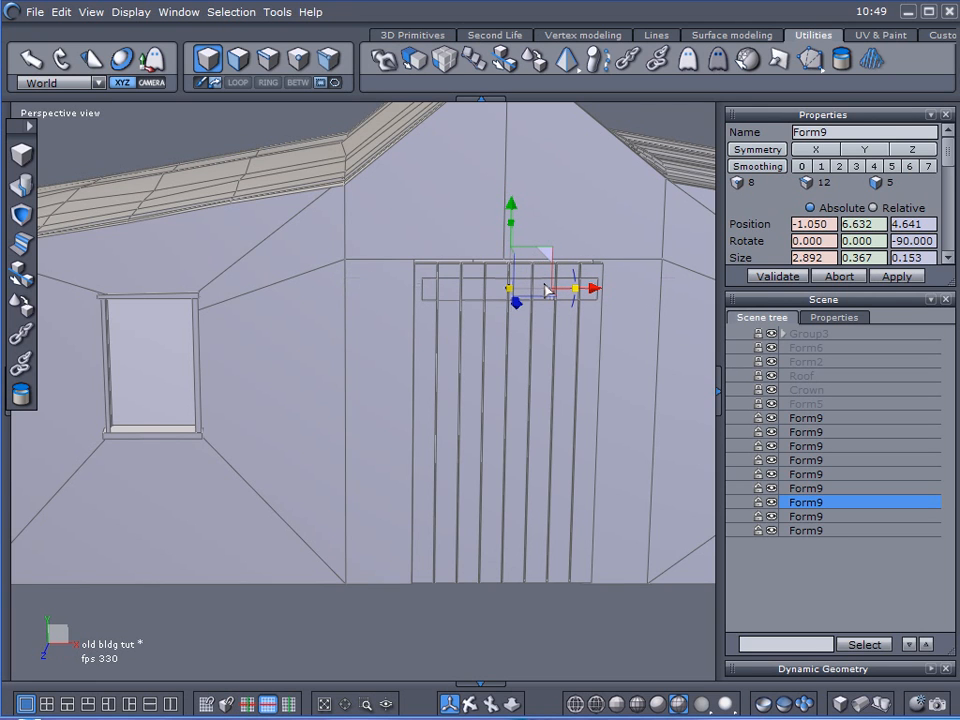
- Clone the top crossbar, lower the copy to about Y 1.876 near the door's bottom, and break the clone link
{"action": "key", "text": "ctrl+d"}
{"action": "left_click_drag", "start_coordinate": [515, 212], "coordinate": [505, 488]}
{"action": "left_click", "coordinate": [728, 504]}
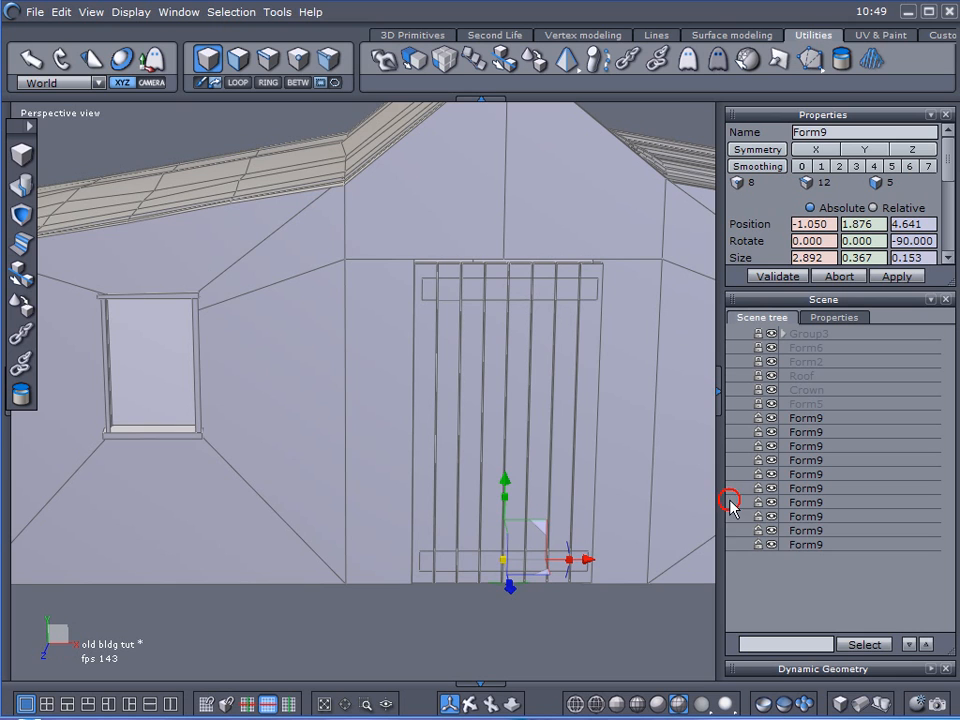
- Clone the bottom crossbar up to about Y 4.549 and rotate the copy to about -149.3° about Z as a diagonal brace
{"action": "left_click", "coordinate": [493, 570]}
{"action": "left_click", "coordinate": [497, 565]}
{"action": "left_click_drag", "start_coordinate": [377, 634], "coordinate": [597, 604]}
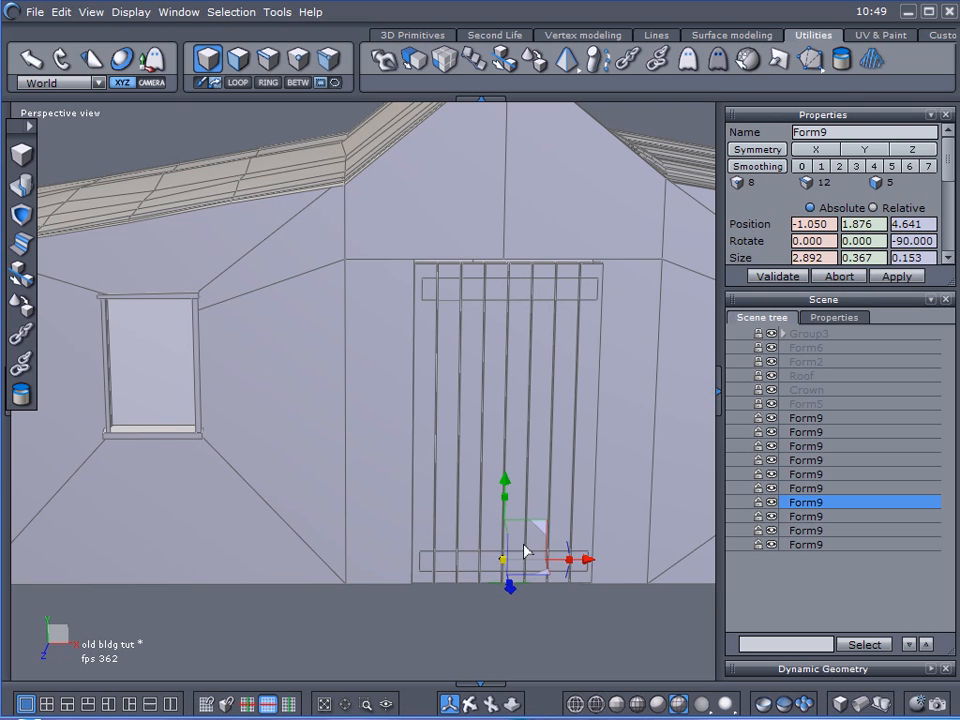
{"action": "left_click_drag", "start_coordinate": [505, 482], "coordinate": [502, 330], "text": "shift"}
{"action": "left_click_drag", "start_coordinate": [570, 427], "coordinate": [536, 506]}
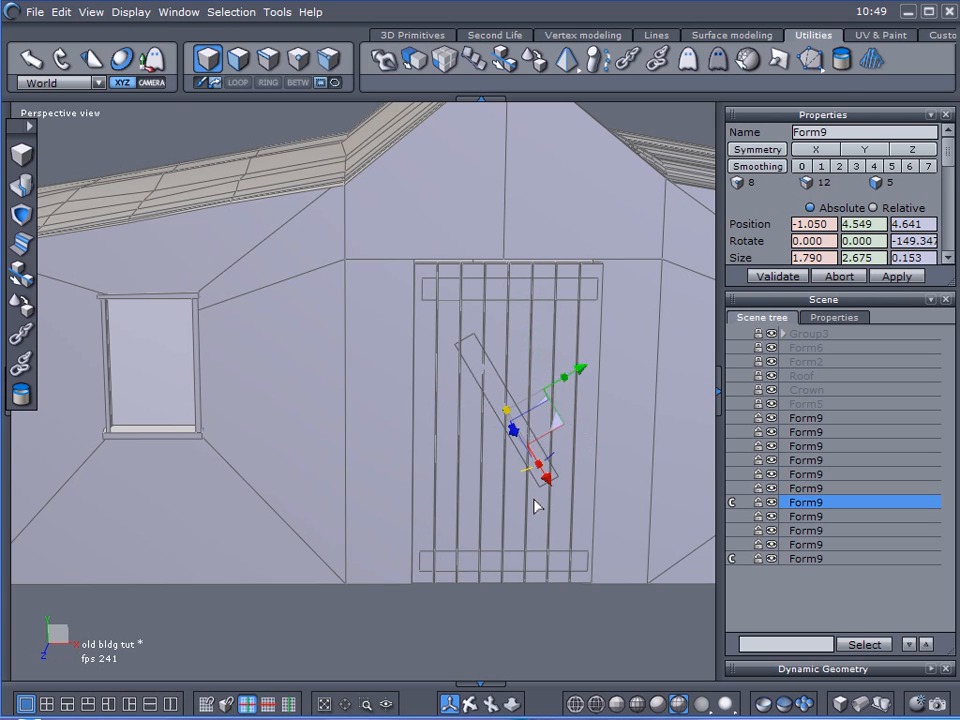
- Switch the manipulator axes to Selection and lengthen the diagonal brace along its own axis toward both crossbars
{"action": "left_click", "coordinate": [55, 83]}
{"action": "left_click", "coordinate": [45, 97]}
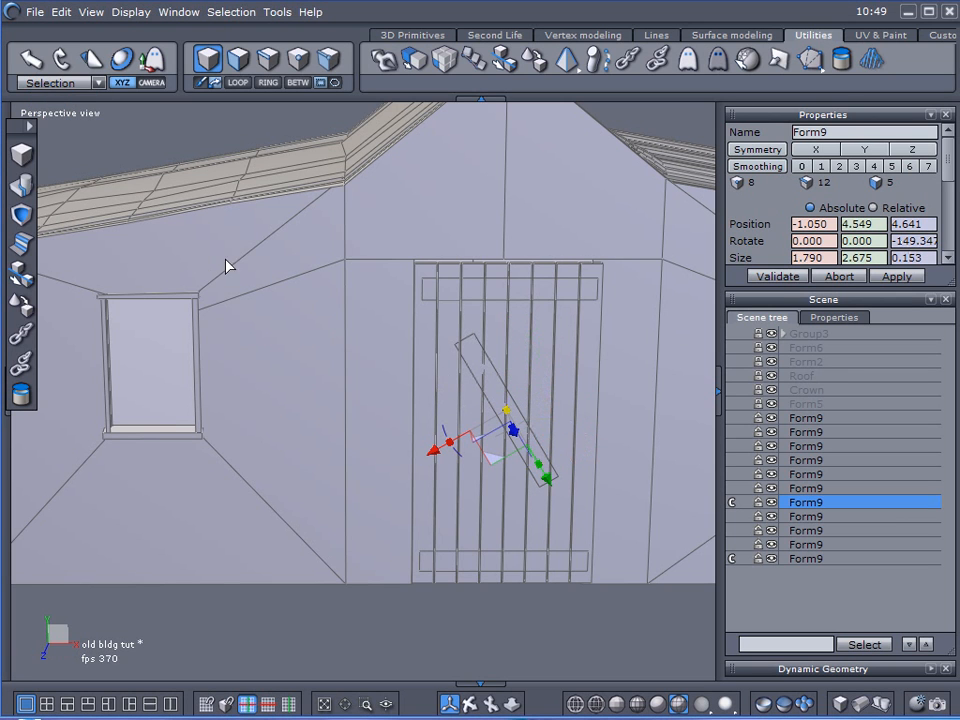
{"action": "left_click_drag", "start_coordinate": [540, 472], "coordinate": [559, 497]}
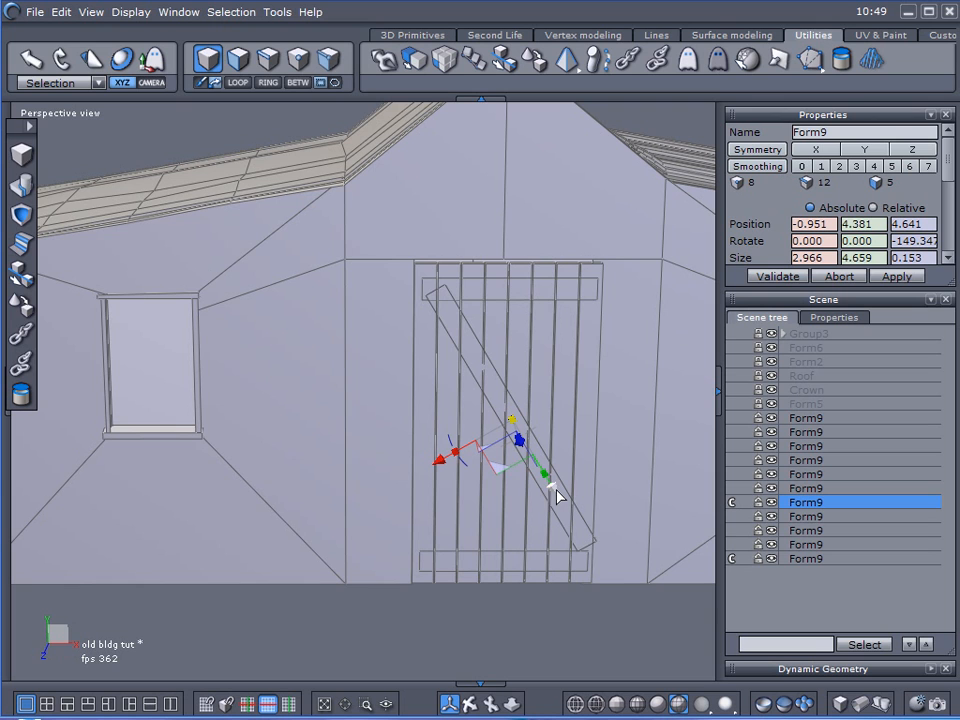
- Turn the brace to about -154.2°, position it at about X -1.028, Y 4.260, and break its clone link
{"action": "left_click_drag", "start_coordinate": [468, 473], "coordinate": [454, 476]}
{"action": "left_click_drag", "start_coordinate": [545, 492], "coordinate": [543, 491]}
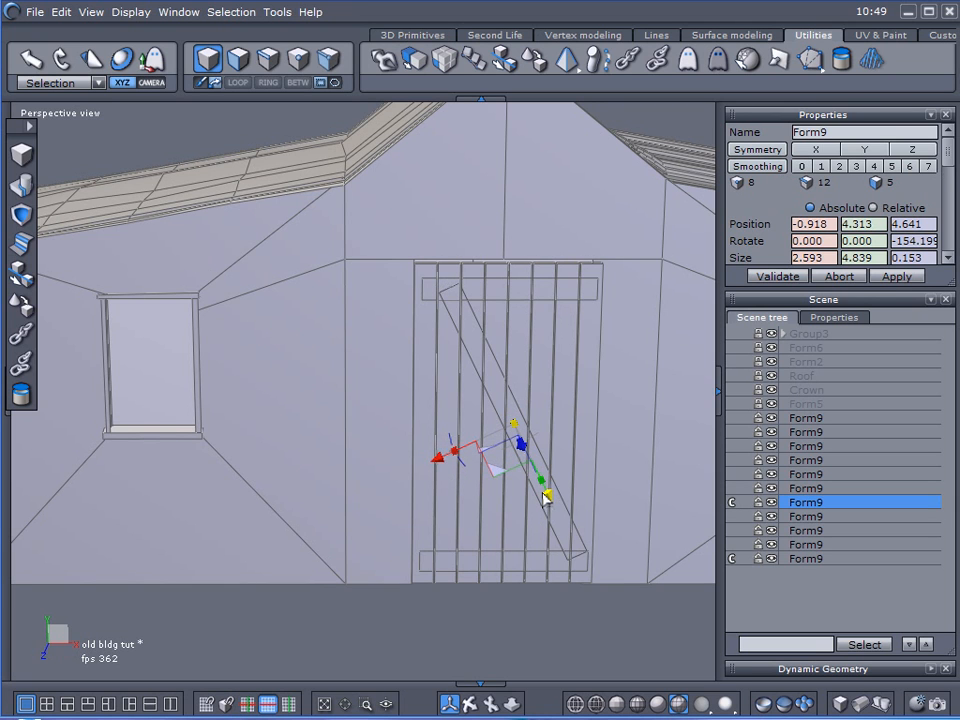
{"action": "left_click_drag", "start_coordinate": [441, 459], "coordinate": [432, 461]}
{"action": "left_click", "coordinate": [725, 502]}
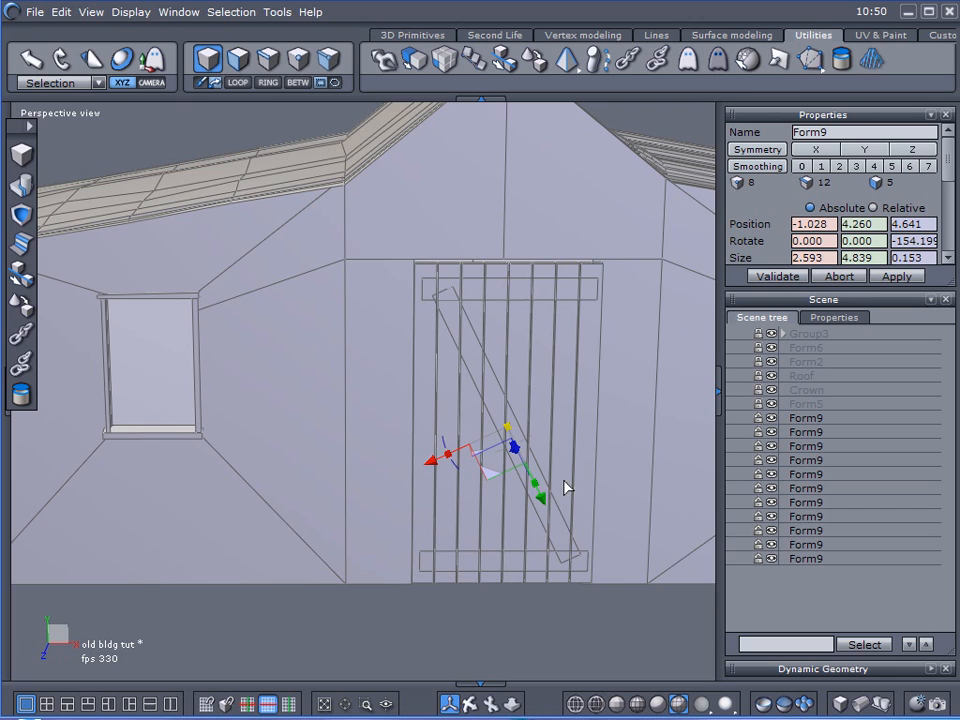
- Select the two crossbars and the diagonal brace and weld them into a single object
{"action": "left_click", "coordinate": [516, 283]}
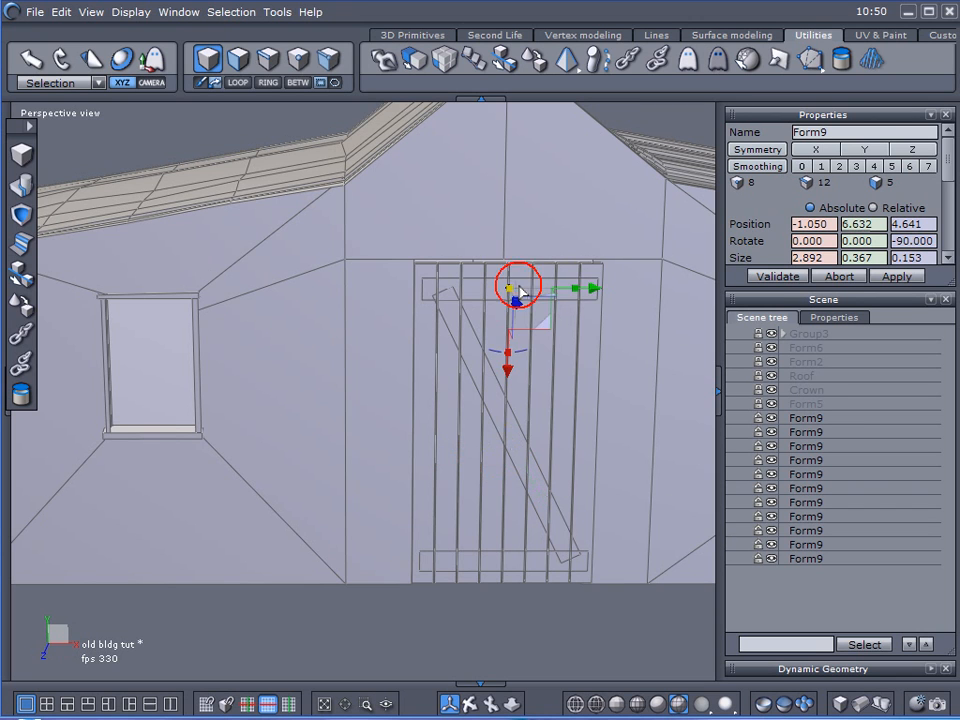
{"action": "left_click", "coordinate": [512, 441], "text": "shift"}
{"action": "left_click", "coordinate": [512, 565], "text": "shift"}
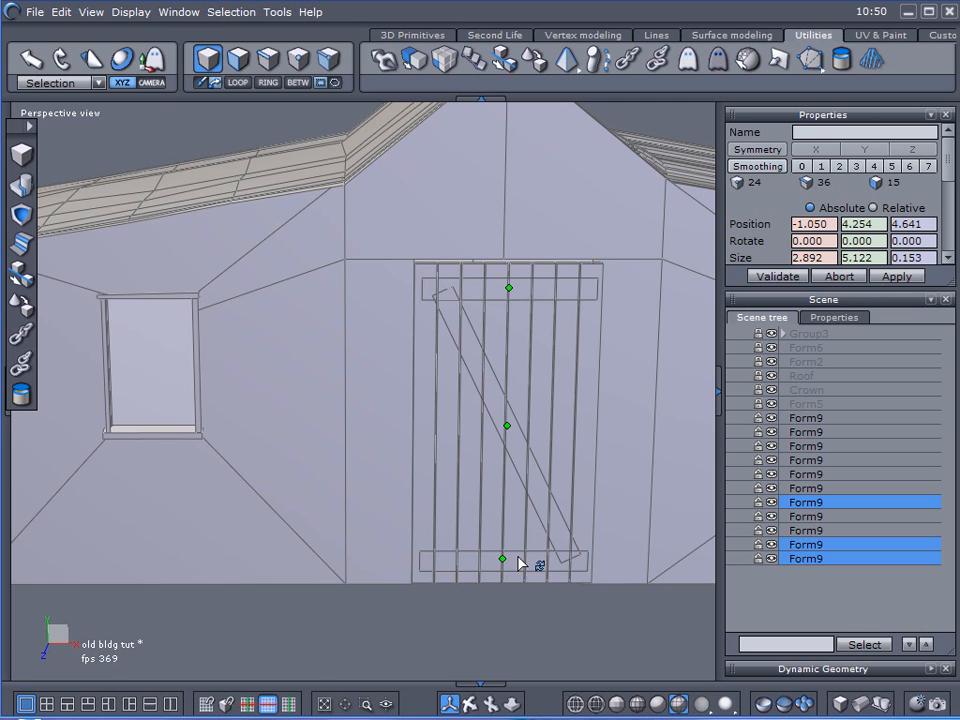
{"action": "middle_click_drag", "start_coordinate": [222, 451], "coordinate": [481, 487]}
{"action": "left_click_drag", "start_coordinate": [583, 460], "coordinate": [561, 467]}
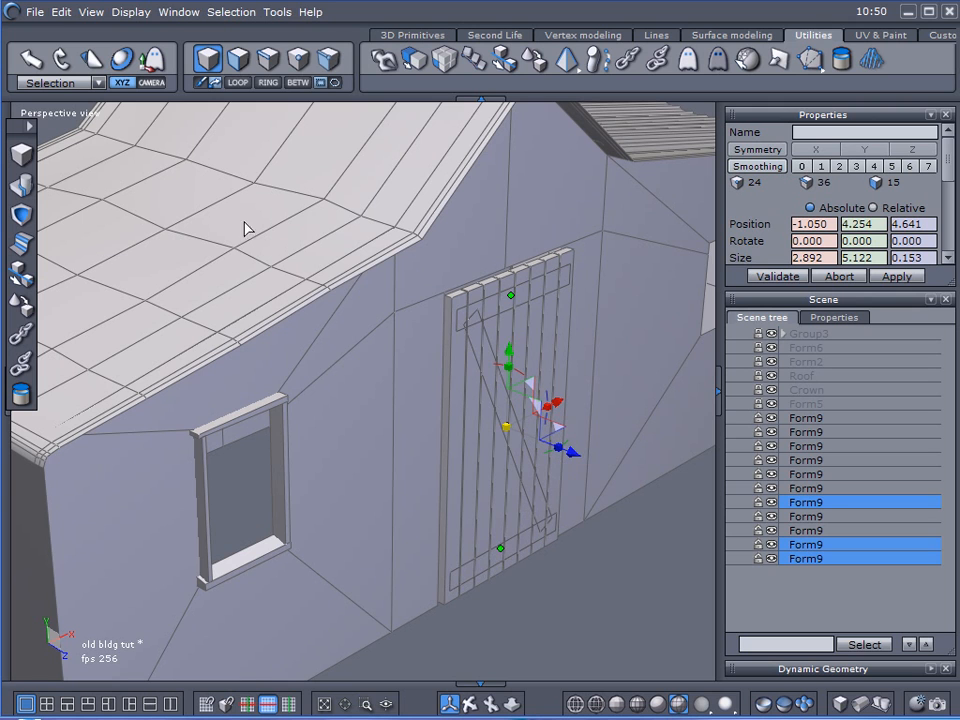
{"action": "left_click", "coordinate": [21, 212]}
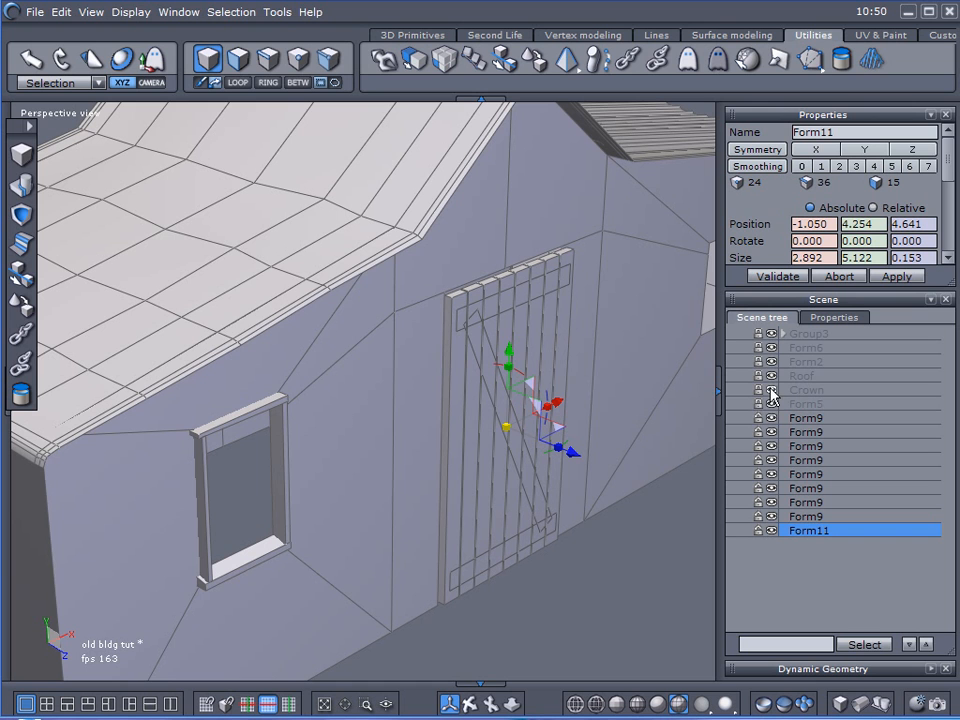
- Hide the front wall and move the welded bracing against the back of the planks at about Z 4.503
{"action": "left_click", "coordinate": [768, 350]}
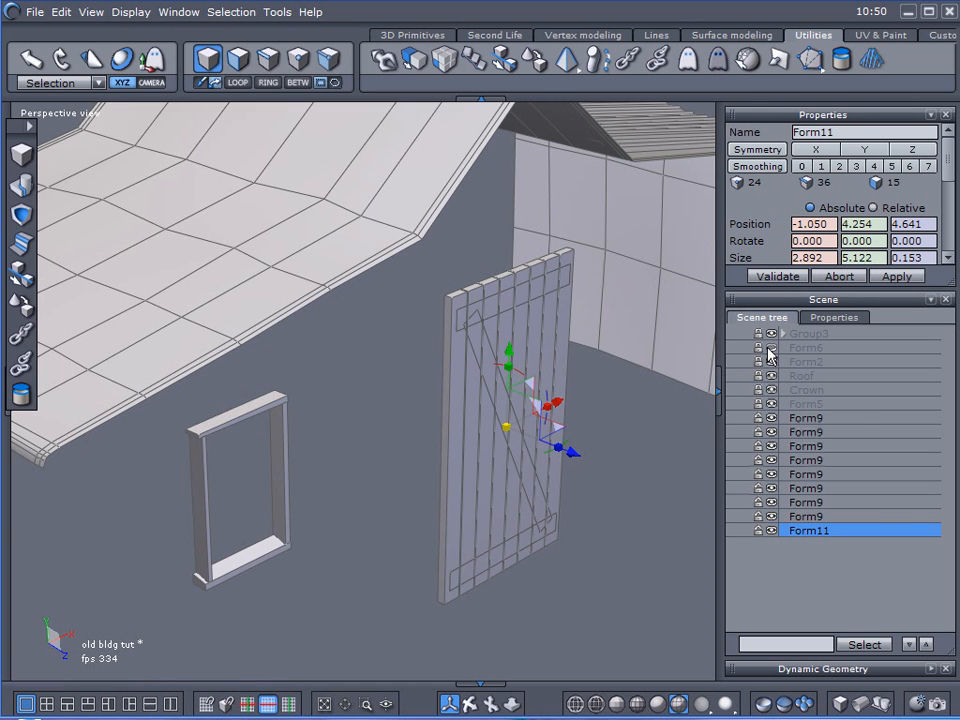
{"action": "left_click_drag", "start_coordinate": [572, 452], "coordinate": [542, 443]}
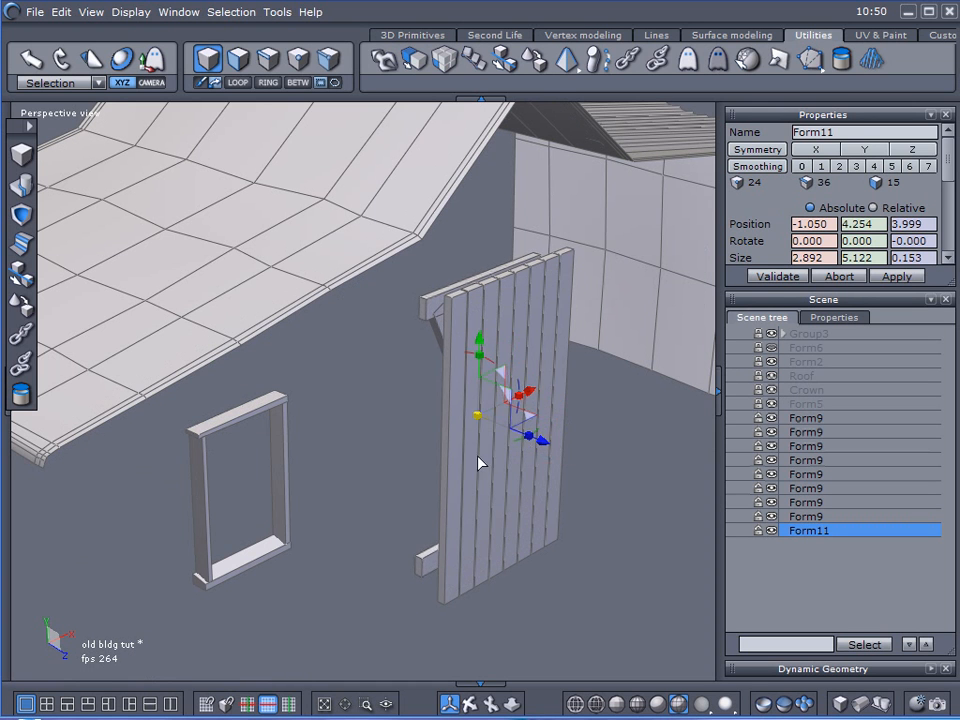
{"action": "left_click_drag", "start_coordinate": [480, 461], "coordinate": [574, 414], "text": "alt"}
{"action": "scroll", "coordinate": [539, 361], "scroll_direction": "up", "scroll_amount": 5}
{"action": "scroll", "coordinate": [541, 362], "scroll_direction": "down", "scroll_amount": 5}
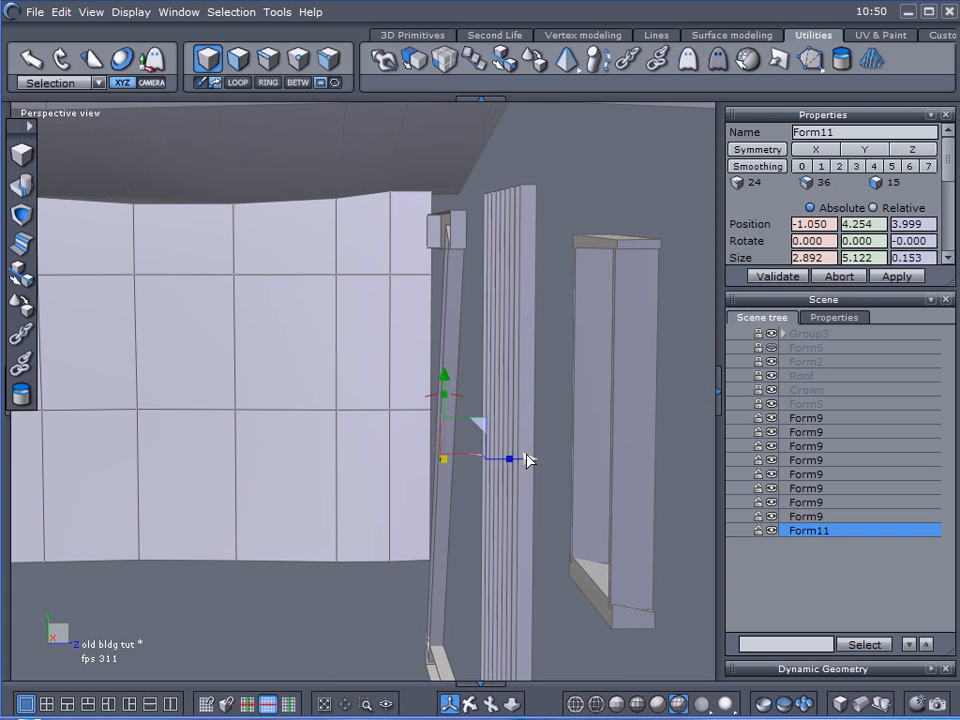
{"action": "left_click_drag", "start_coordinate": [525, 457], "coordinate": [582, 470]}
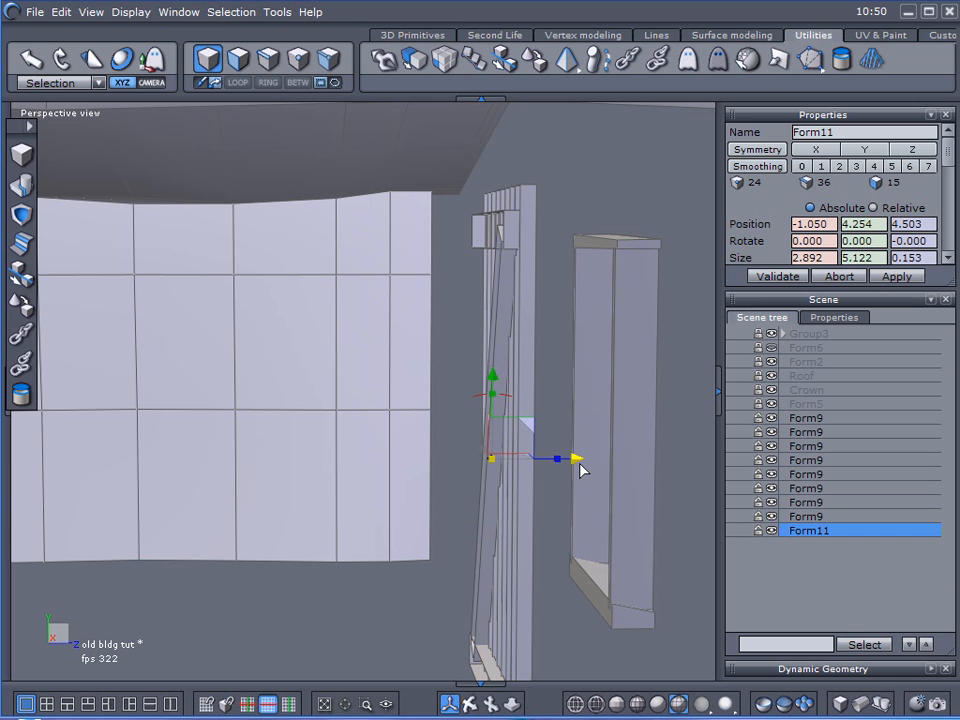
- Show the front wall again and group all the door planks together with the bracing
{"action": "middle_click_drag", "start_coordinate": [579, 467], "coordinate": [318, 468]}
{"action": "scroll", "coordinate": [318, 468], "scroll_direction": "down", "scroll_amount": 5}
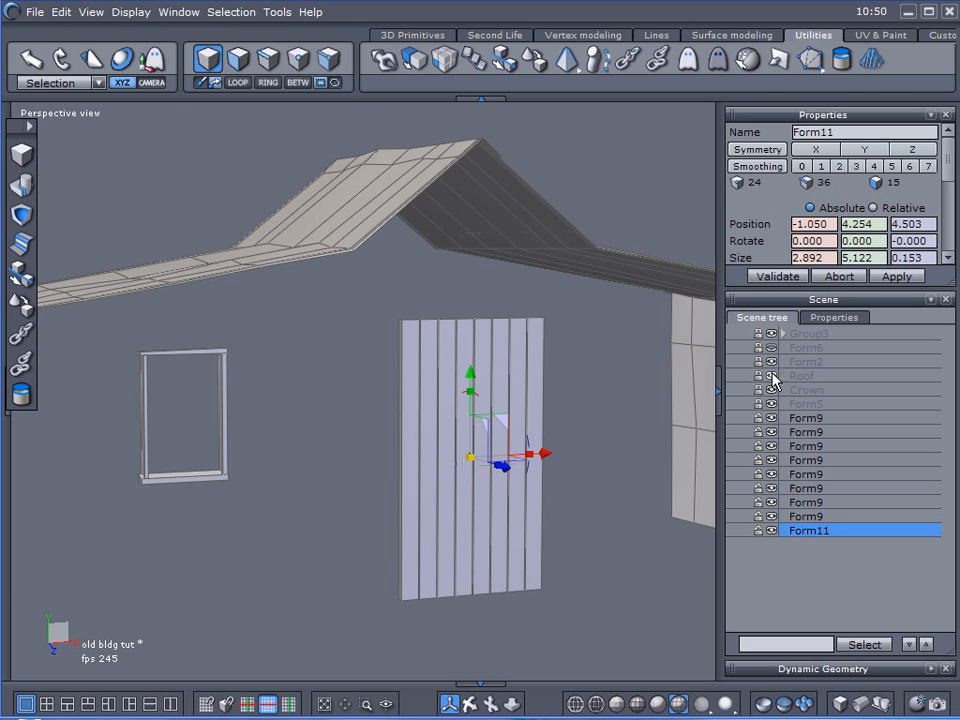
{"action": "scroll", "coordinate": [673, 388], "scroll_direction": "down", "scroll_amount": 3}
{"action": "middle_click_drag", "start_coordinate": [673, 388], "coordinate": [557, 537]}
{"action": "scroll", "coordinate": [519, 381], "scroll_direction": "up", "scroll_amount": 2}
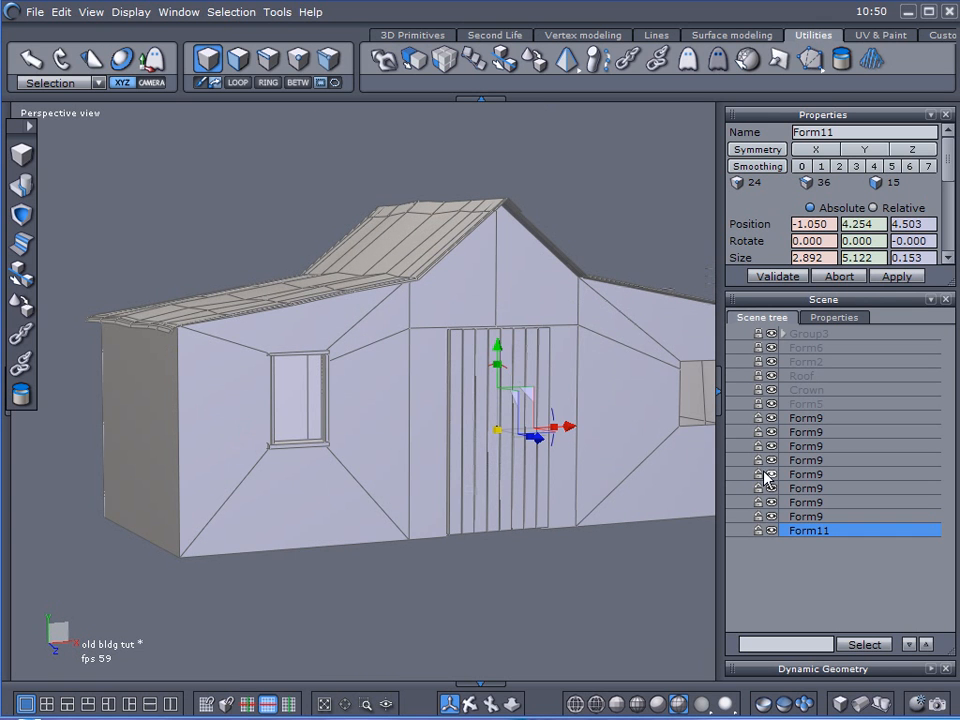
{"action": "left_click", "coordinate": [790, 418]}
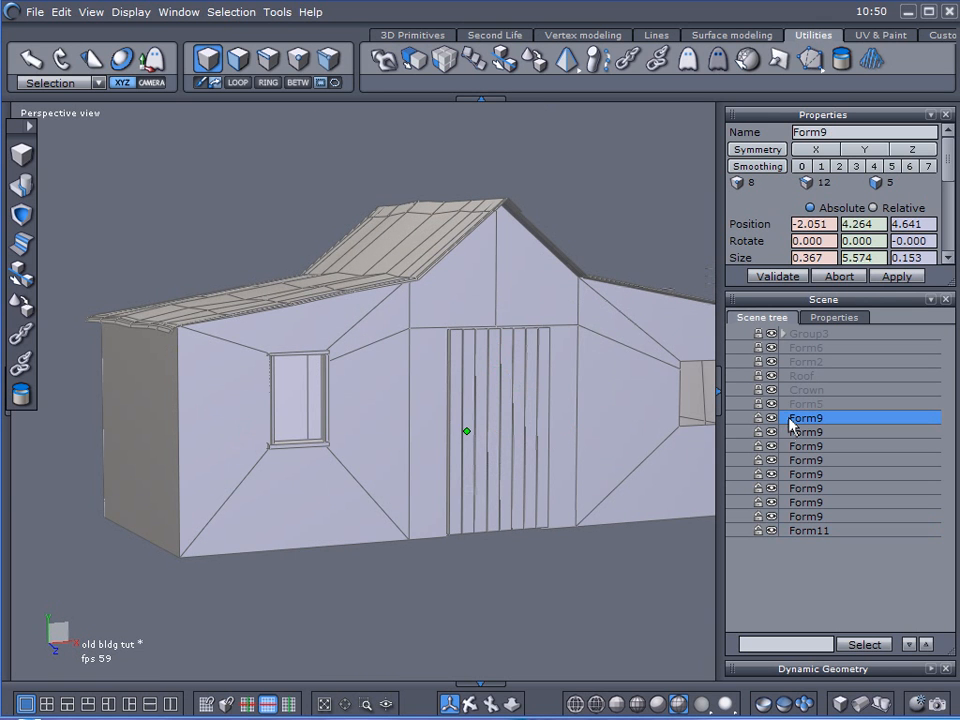
{"action": "left_click", "coordinate": [782, 531], "text": "shift"}
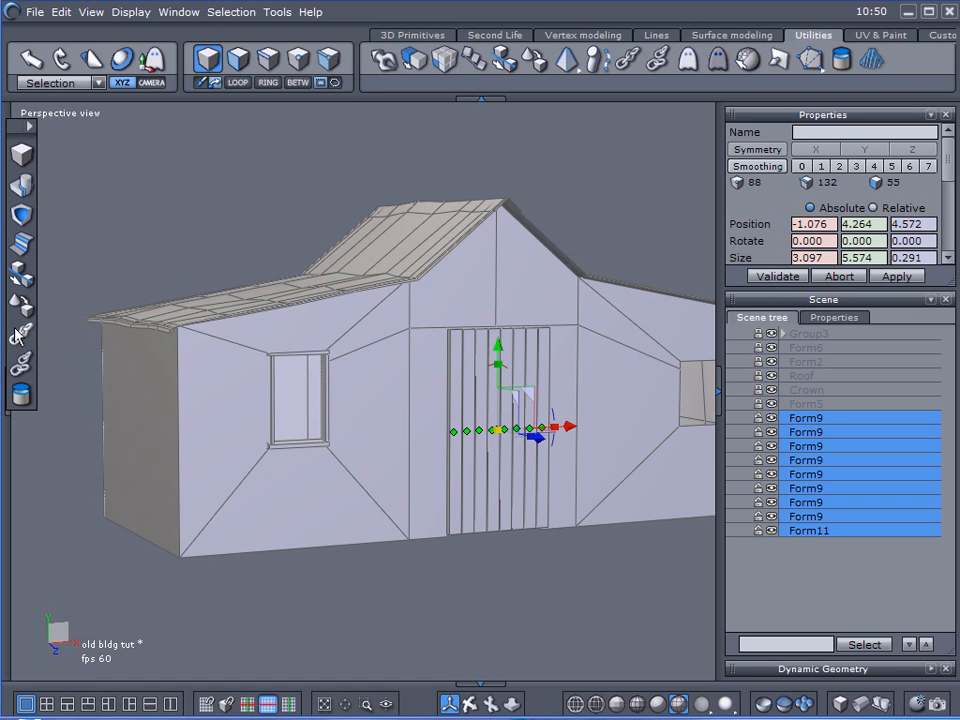
{"action": "key", "text": "ctrl+g"}
- Narrow the door group to about 2.891 and fit it into the doorway at about X -1.158, Z 4.448
{"action": "scroll", "coordinate": [379, 372], "scroll_direction": "up", "scroll_amount": 5}
{"action": "middle_click_drag", "start_coordinate": [358, 370], "coordinate": [244, 501]}
{"action": "scroll", "coordinate": [452, 487], "scroll_direction": "up", "scroll_amount": 3}
{"action": "left_click_drag", "start_coordinate": [484, 428], "coordinate": [497, 426]}
{"action": "left_click_drag", "start_coordinate": [435, 471], "coordinate": [431, 463]}
{"action": "middle_click_drag", "start_coordinate": [431, 463], "coordinate": [478, 422]}
{"action": "left_click_drag", "start_coordinate": [481, 429], "coordinate": [479, 428]}
{"action": "middle_click_drag", "start_coordinate": [356, 514], "coordinate": [540, 318]}
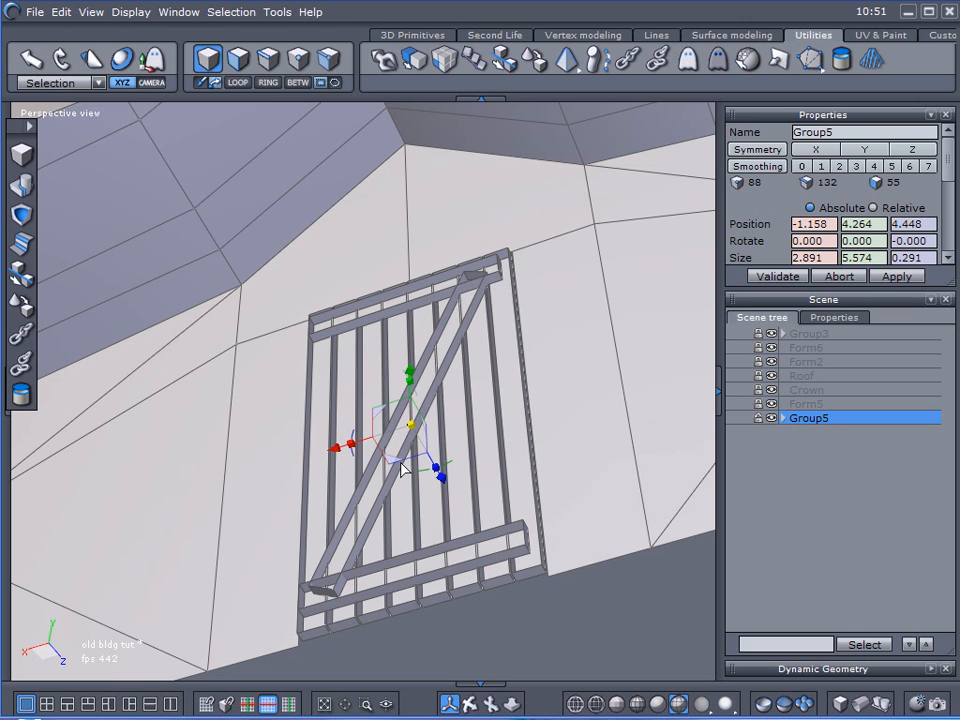
- Use the Close tool on the door group to cap the open faces of all the planks, the lower crossbar and the brace
{"action": "middle_click_drag", "start_coordinate": [446, 373], "coordinate": [463, 455]}
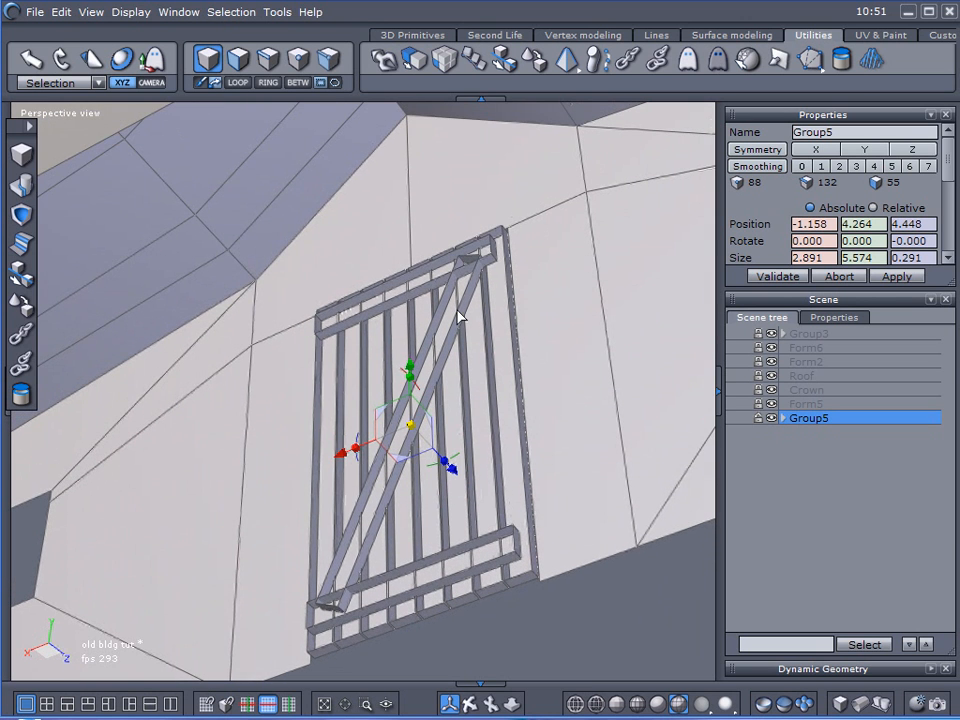
{"action": "left_click", "coordinate": [550, 35]}
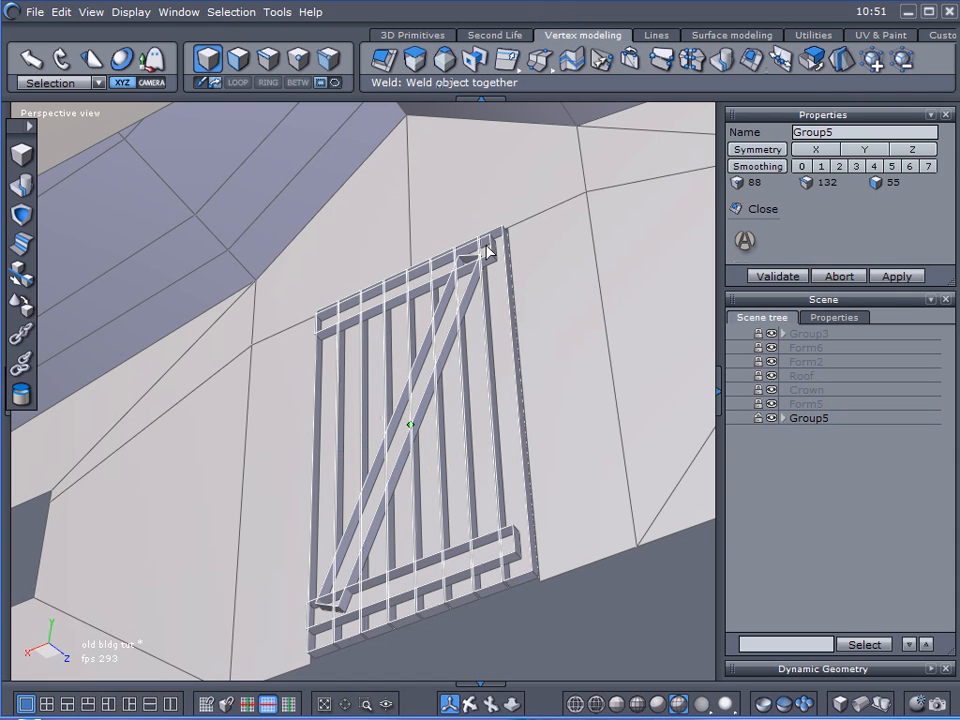
{"action": "left_click", "coordinate": [455, 277]}
{"action": "left_click", "coordinate": [441, 291]}
{"action": "left_click", "coordinate": [442, 293]}
{"action": "left_click", "coordinate": [422, 386]}
{"action": "left_click", "coordinate": [398, 585]}
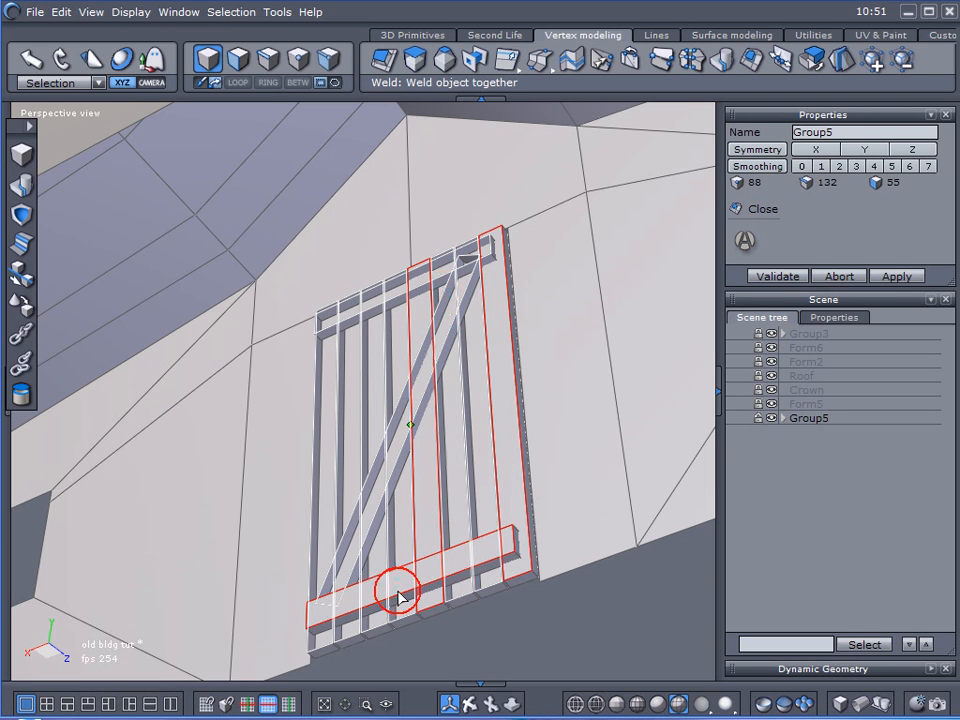
{"action": "left_click", "coordinate": [499, 579]}
{"action": "left_click", "coordinate": [454, 611]}
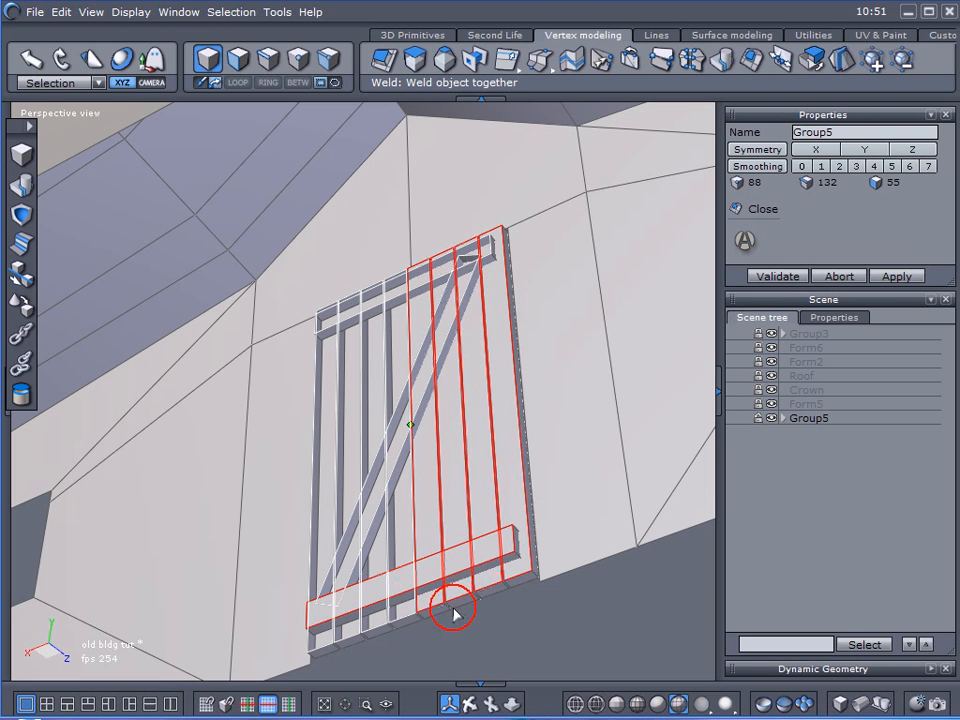
{"action": "left_click", "coordinate": [412, 621]}
{"action": "left_click", "coordinate": [381, 628]}
{"action": "left_click", "coordinate": [333, 638]}
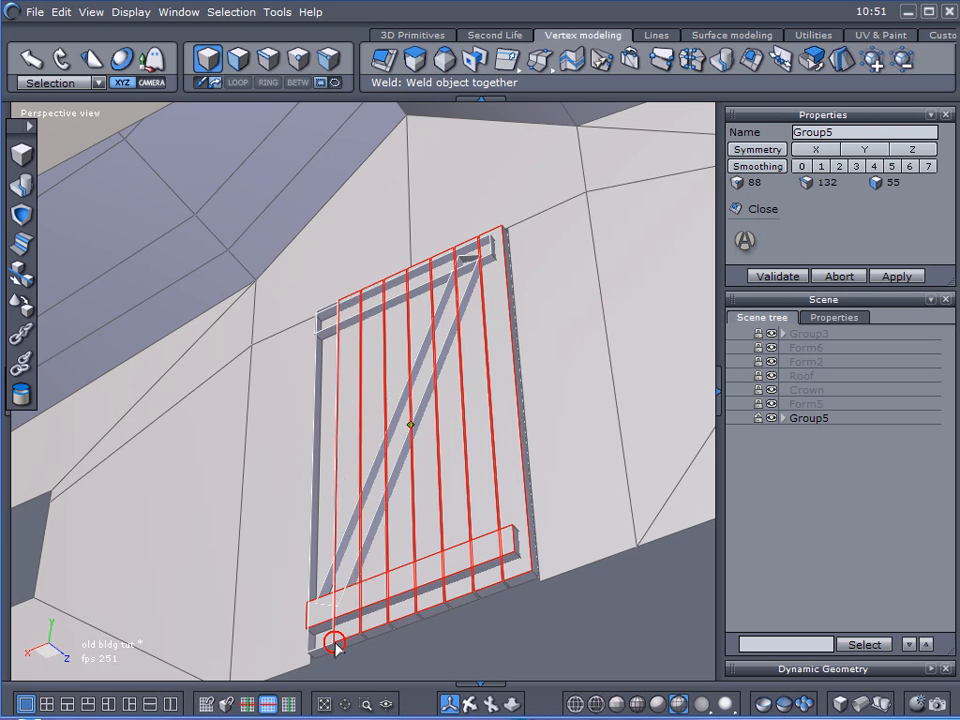
{"action": "left_click", "coordinate": [317, 636]}
{"action": "left_click", "coordinate": [353, 568]}
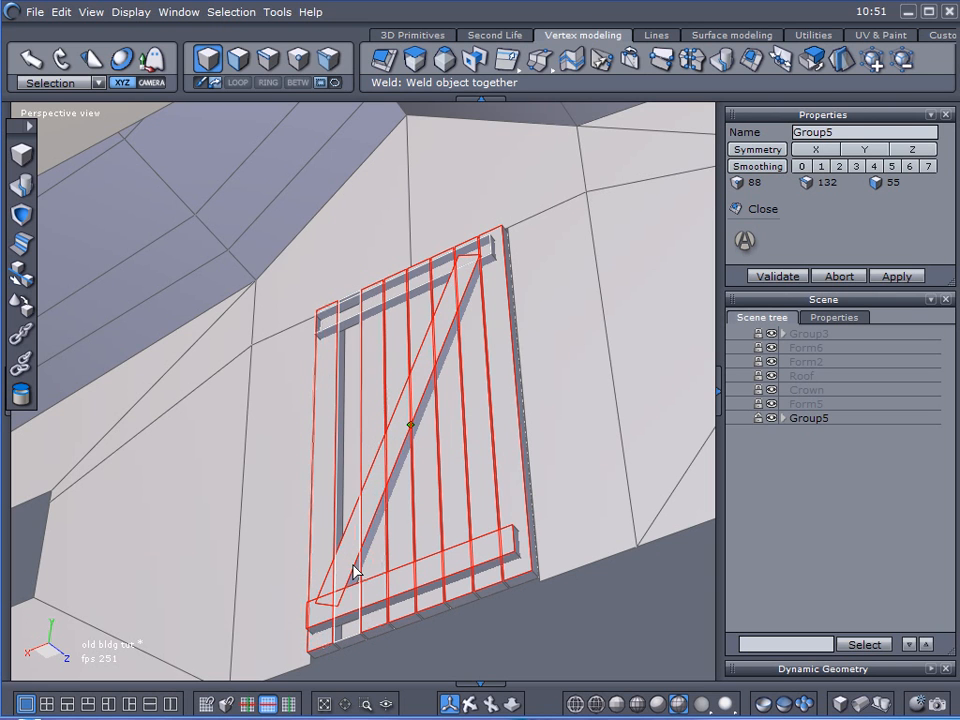
{"action": "left_click", "coordinate": [347, 634]}
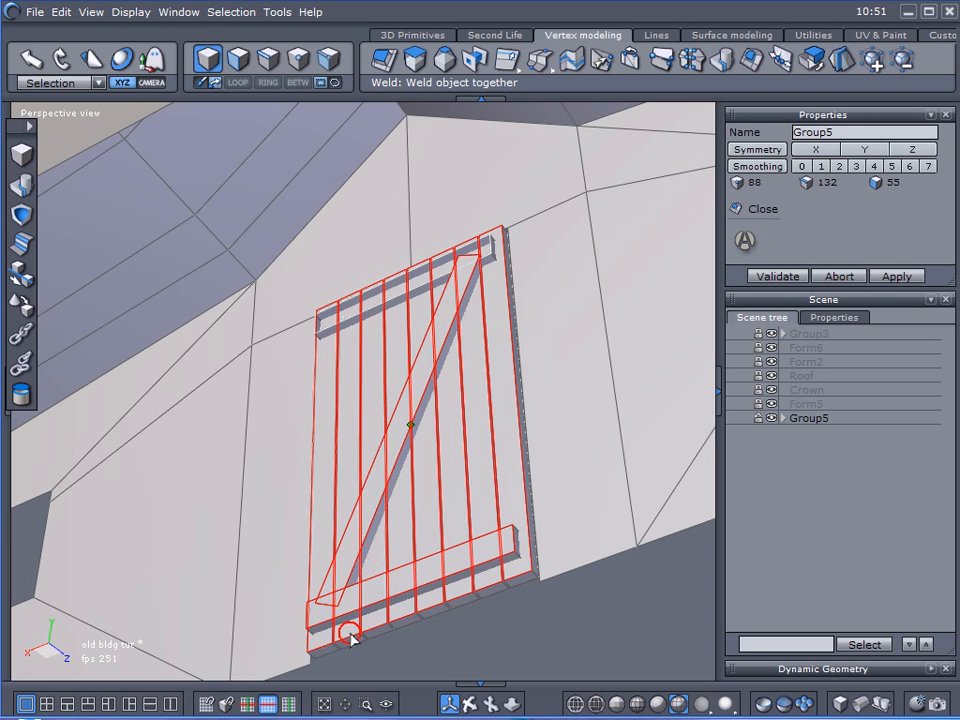
- Cap the open face of the door's upper crossbar as well and validate the Close operation
{"action": "left_click", "coordinate": [486, 244]}
{"action": "left_click", "coordinate": [488, 242]}
{"action": "left_click", "coordinate": [486, 242]}
{"action": "scroll", "coordinate": [488, 241], "scroll_direction": "up", "scroll_amount": 5}
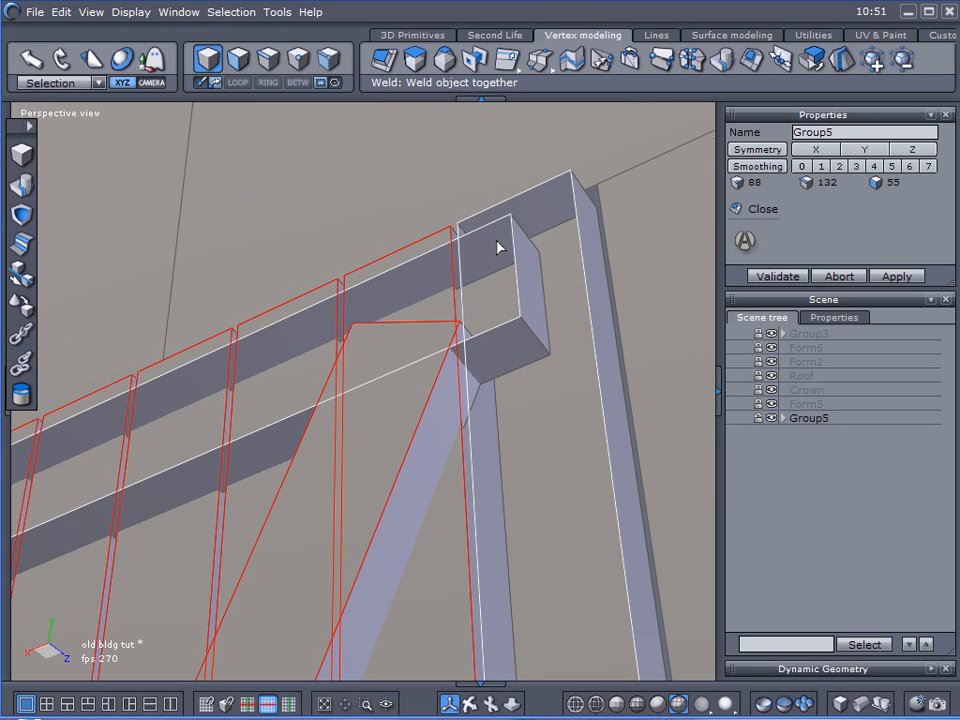
{"action": "left_click", "coordinate": [454, 247]}
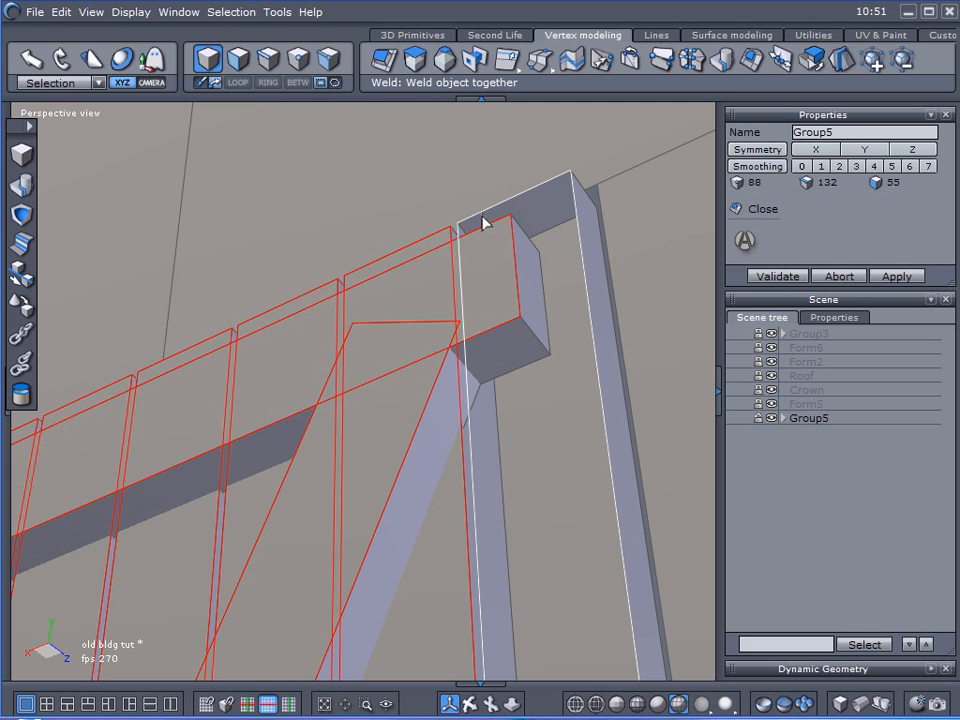
{"action": "scroll", "coordinate": [514, 223], "scroll_direction": "down", "scroll_amount": 5}
{"action": "left_click", "coordinate": [782, 275]}
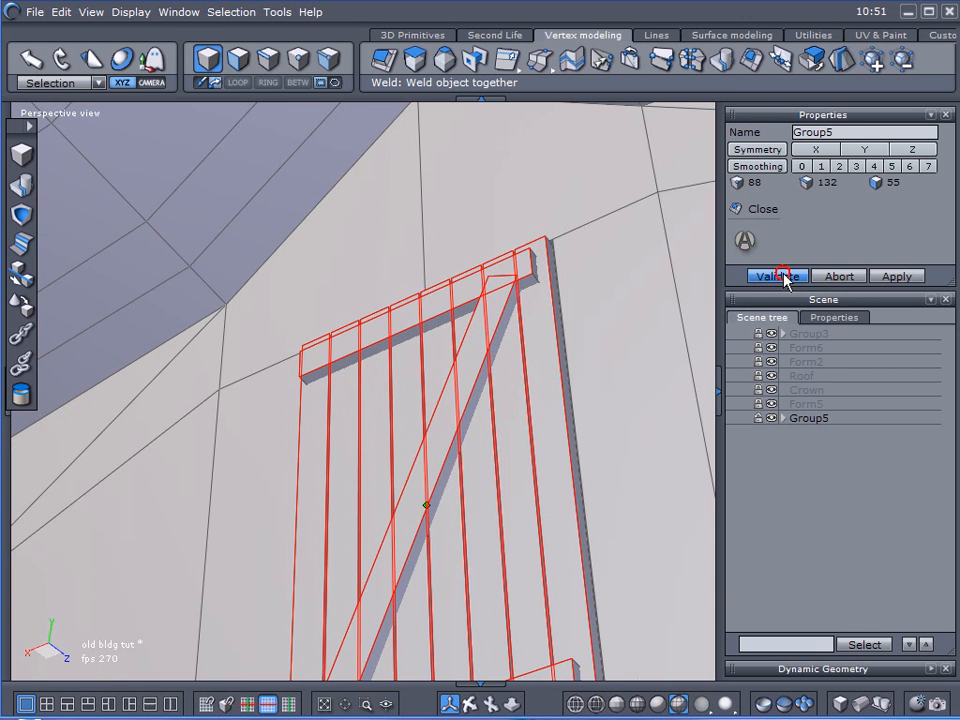
- Examine the planked door's front for its gaps and its fit within the front wall
{"action": "scroll", "coordinate": [581, 343], "scroll_direction": "down", "scroll_amount": 3}
{"action": "middle_click_drag", "start_coordinate": [600, 364], "coordinate": [287, 427]}
{"action": "scroll", "coordinate": [381, 414], "scroll_direction": "up", "scroll_amount": 5}
{"action": "scroll", "coordinate": [396, 409], "scroll_direction": "down", "scroll_amount": 5}
{"action": "scroll", "coordinate": [364, 420], "scroll_direction": "up", "scroll_amount": 6}
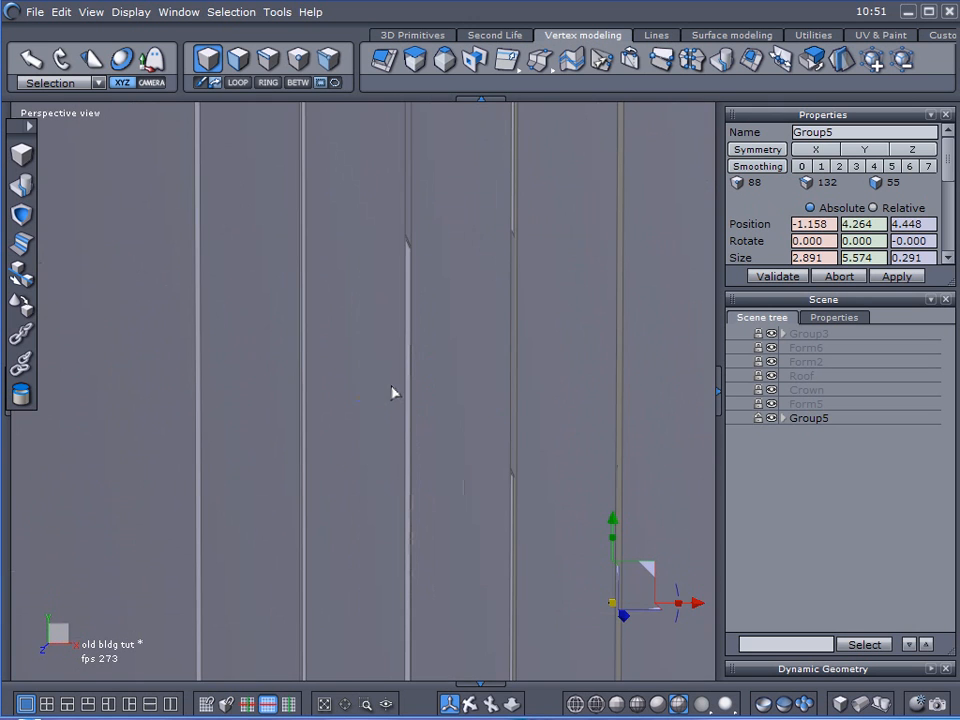
{"action": "scroll", "coordinate": [396, 375], "scroll_direction": "down", "scroll_amount": 4}
{"action": "mouse_move", "coordinate": [422, 349]}
{"action": "middle_mouse_down"}
{"action": "mouse_move", "coordinate": [420, 386]}
{"action": "mouse_move", "coordinate": [405, 344]}
{"action": "middle_mouse_up"}
{"action": "scroll", "coordinate": [392, 360], "scroll_direction": "up", "scroll_amount": 2}
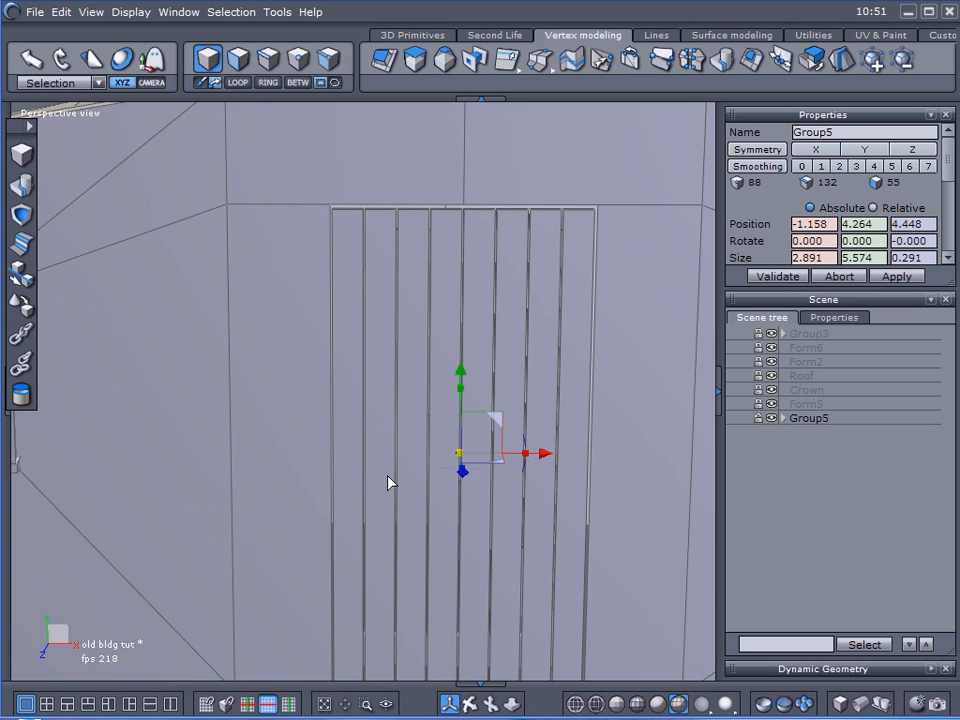
{"action": "middle_click_drag", "start_coordinate": [388, 480], "coordinate": [445, 441]}
{"action": "middle_click_drag", "start_coordinate": [449, 275], "coordinate": [288, 305]}
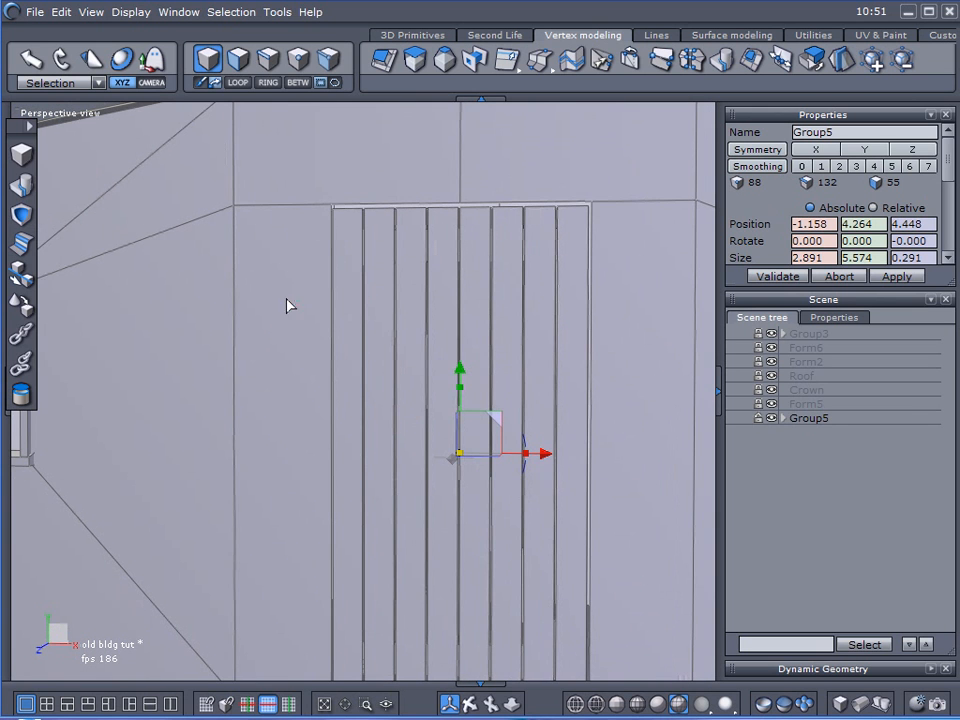
{"action": "scroll", "coordinate": [400, 570], "scroll_direction": "down", "scroll_amount": 5}
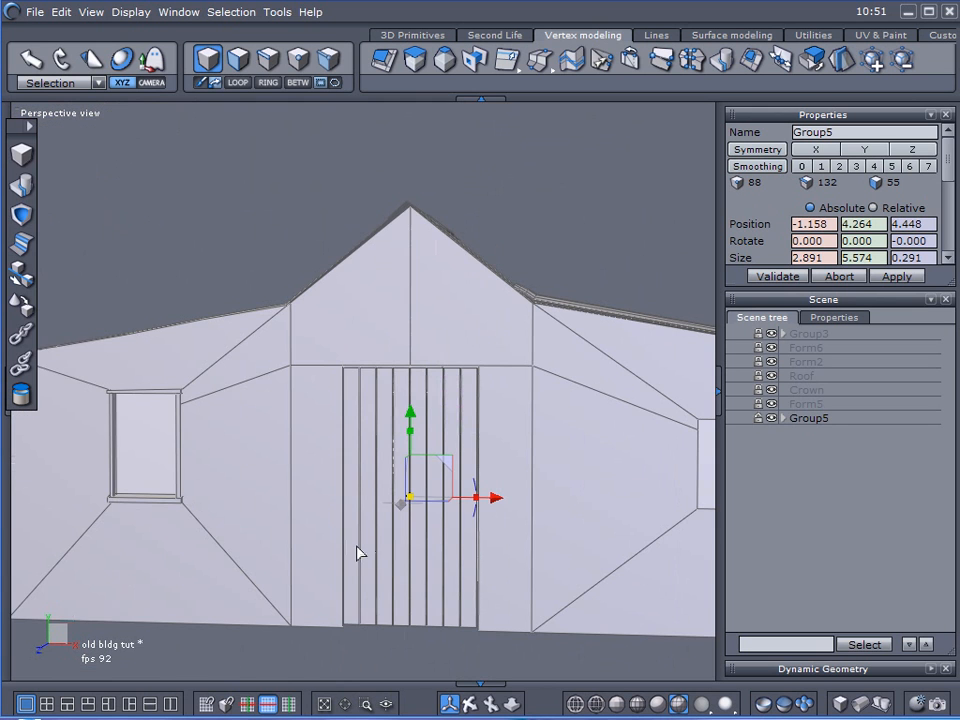
{"action": "middle_click_drag", "start_coordinate": [369, 521], "coordinate": [362, 371]}
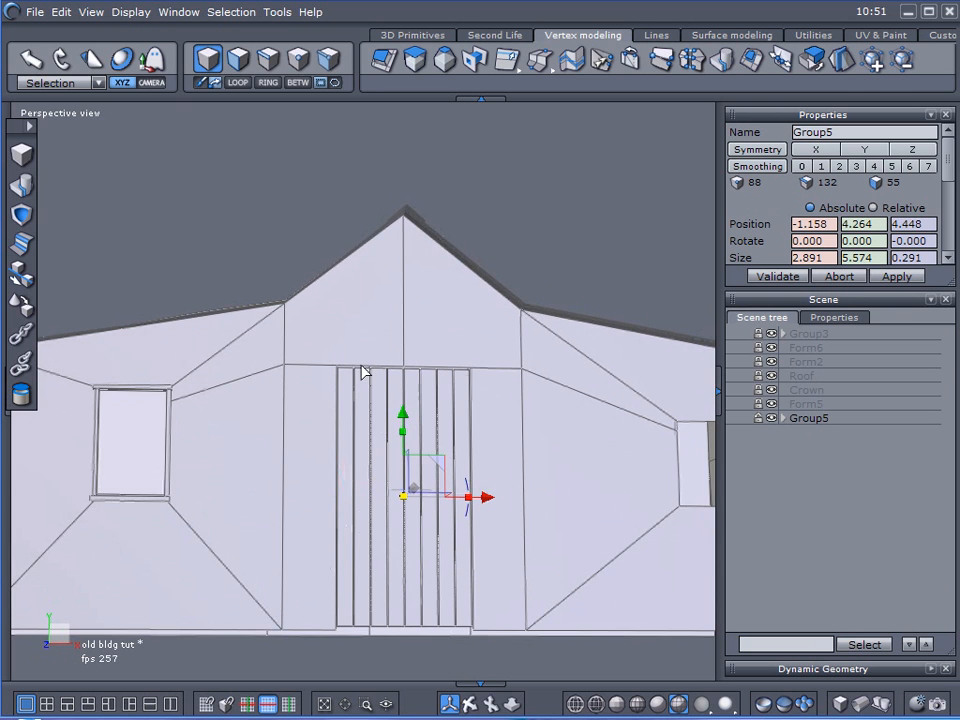
{"action": "middle_click_drag", "start_coordinate": [360, 476], "coordinate": [193, 519]}
{"action": "scroll", "coordinate": [375, 504], "scroll_direction": "down", "scroll_amount": 3}
{"action": "middle_click_drag", "start_coordinate": [375, 504], "coordinate": [410, 447]}
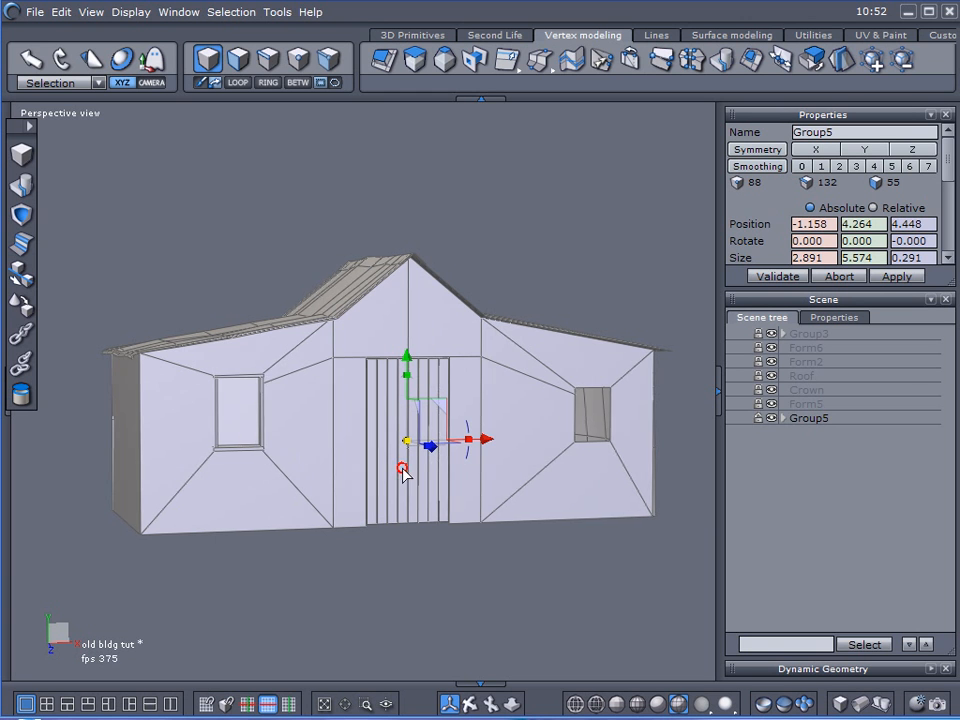
- Inspect the front wall around the untrimmed window opening, the building corner and the adjoining side wall
{"action": "middle_click_drag", "start_coordinate": [400, 475], "coordinate": [267, 494]}
{"action": "scroll", "coordinate": [560, 515], "scroll_direction": "up", "scroll_amount": 5}
{"action": "left_click", "coordinate": [690, 461]}
{"action": "left_click", "coordinate": [425, 475]}
{"action": "middle_click_drag", "start_coordinate": [425, 475], "coordinate": [612, 422]}
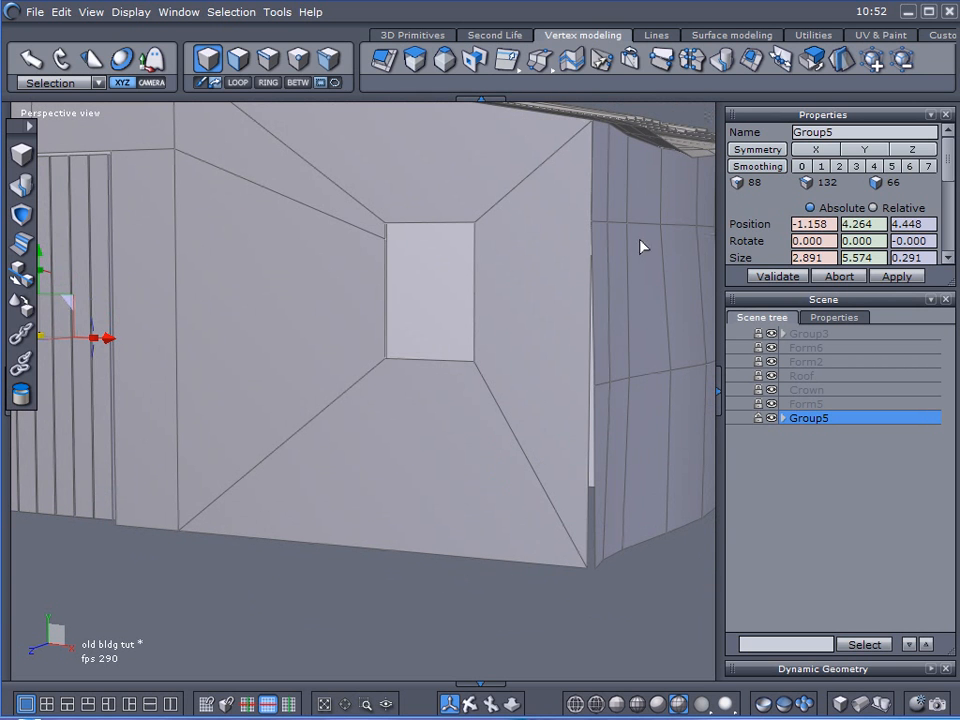
{"action": "middle_click_drag", "start_coordinate": [679, 291], "coordinate": [442, 318]}
{"action": "middle_click_drag", "start_coordinate": [553, 339], "coordinate": [508, 403]}
{"action": "scroll", "coordinate": [365, 285], "scroll_direction": "down", "scroll_amount": 3}
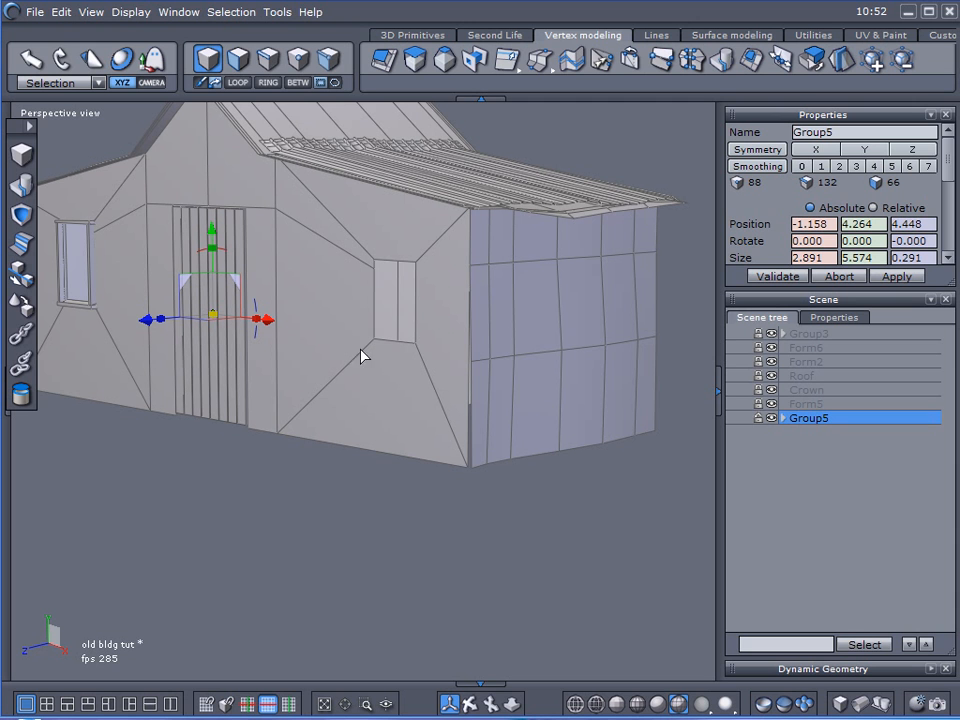
{"action": "middle_click_drag", "start_coordinate": [170, 392], "coordinate": [259, 386]}
{"action": "scroll", "coordinate": [350, 395], "scroll_direction": "up", "scroll_amount": 2}
{"action": "middle_click_drag", "start_coordinate": [350, 397], "coordinate": [450, 400]}
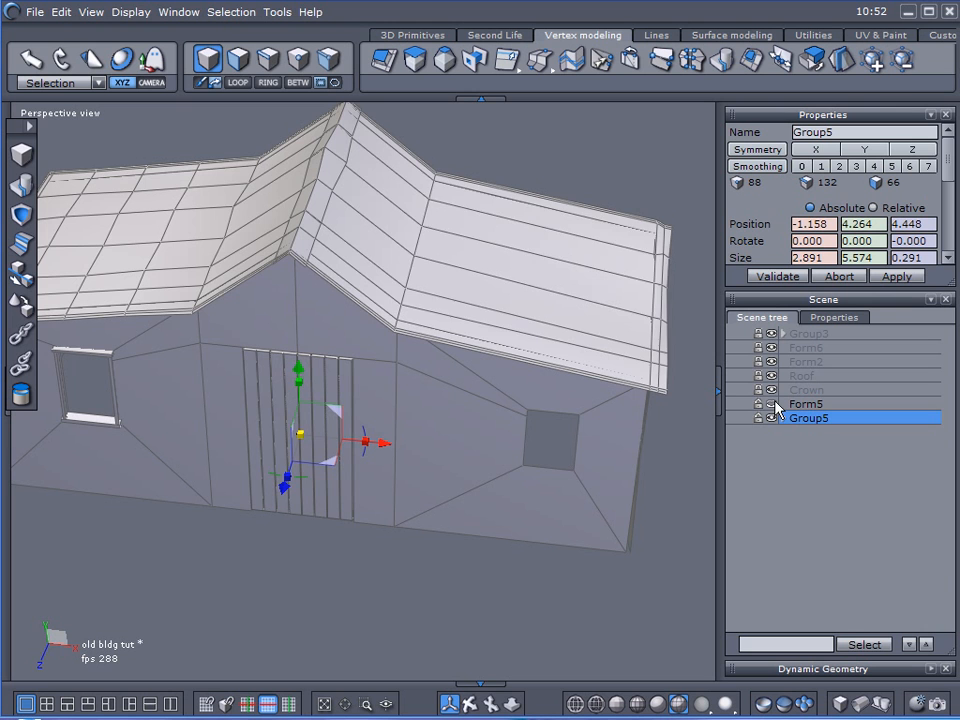
- Duplicate the corrugated roof panel, move it along the world Z axis to about 9.482, and break its clone link to the original
{"action": "left_click", "coordinate": [780, 404]}
{"action": "middle_click_drag", "start_coordinate": [619, 422], "coordinate": [425, 390]}
{"action": "left_click", "coordinate": [58, 84]}
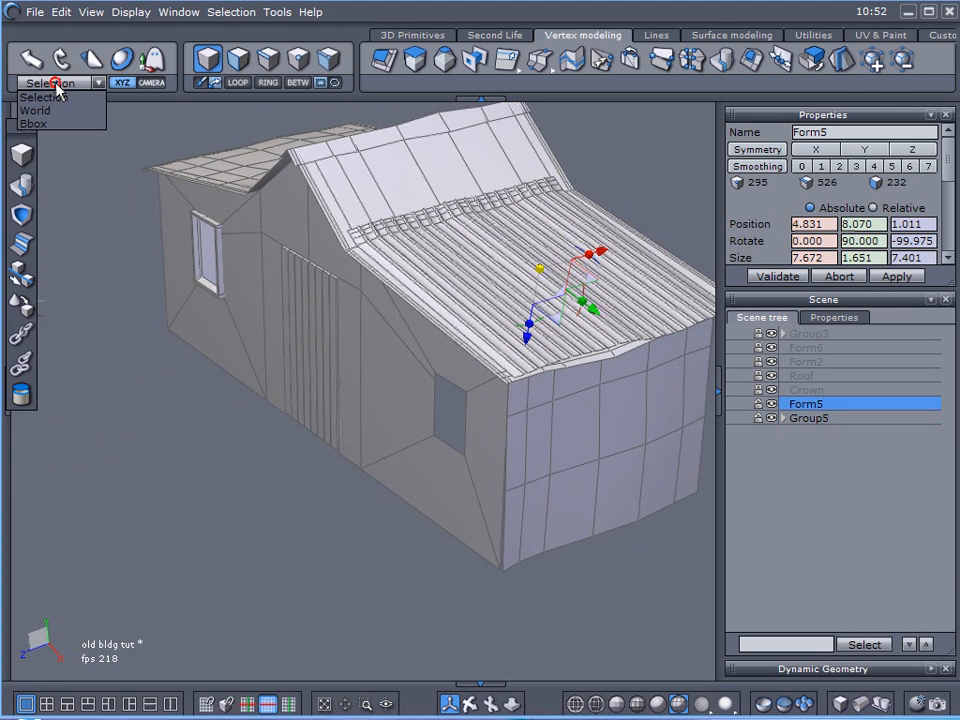
{"action": "left_click", "coordinate": [58, 110]}
{"action": "key", "text": "ctrl+d"}
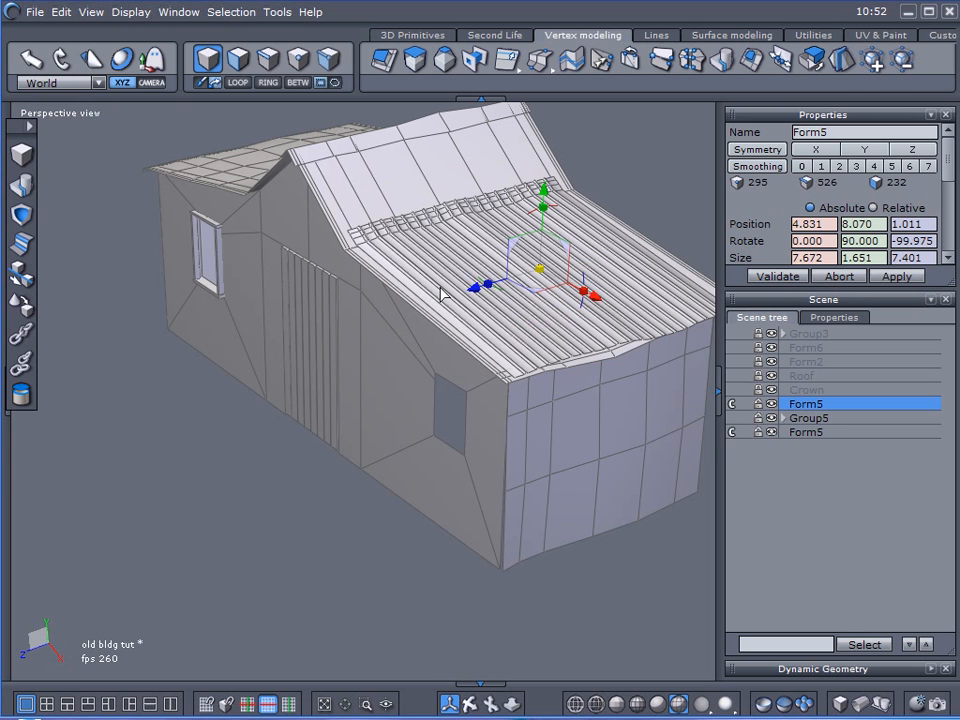
{"action": "left_click_drag", "start_coordinate": [478, 288], "coordinate": [595, 415]}
{"action": "left_click", "coordinate": [730, 422]}
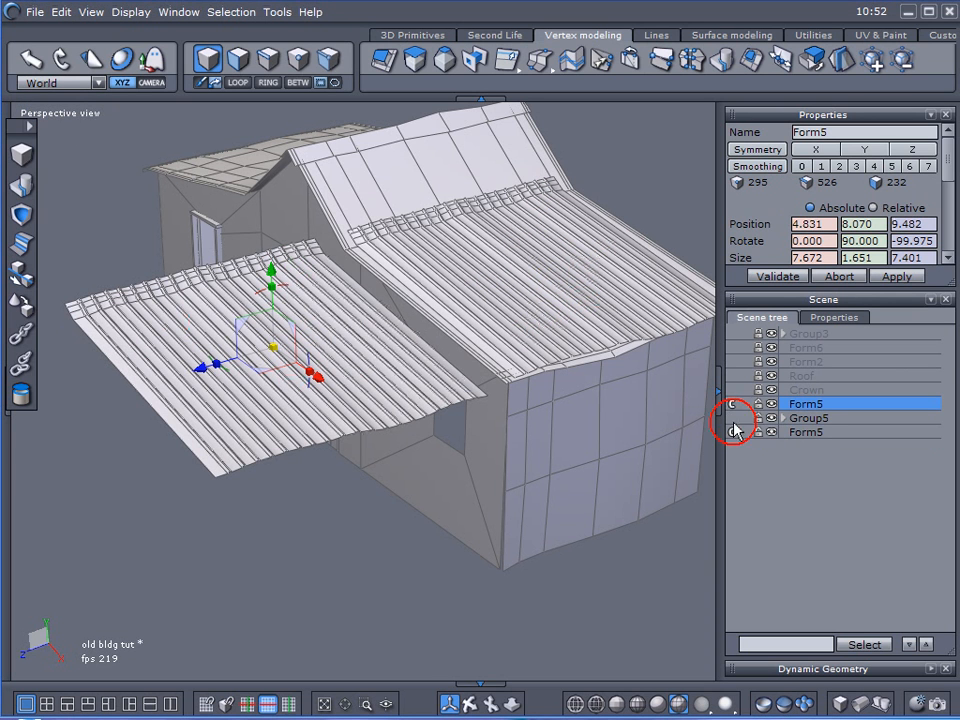
- Select the edge loop at the duplicate panel's upper end, expand it to all the rows of small faces there, and delete them
{"action": "left_click_drag", "start_coordinate": [184, 423], "coordinate": [311, 424], "text": "alt"}
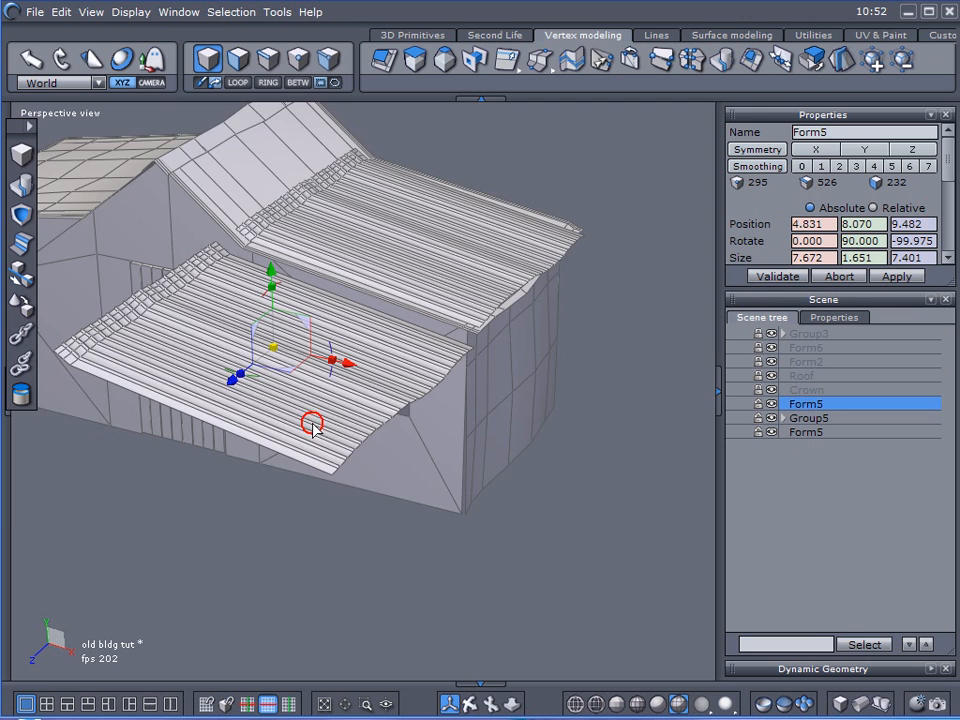
{"action": "scroll", "coordinate": [167, 318], "scroll_direction": "up", "scroll_amount": 5}
{"action": "right_click_drag", "start_coordinate": [176, 318], "coordinate": [202, 318], "text": "alt"}
{"action": "left_click", "coordinate": [268, 58]}
{"action": "left_click", "coordinate": [217, 283]}
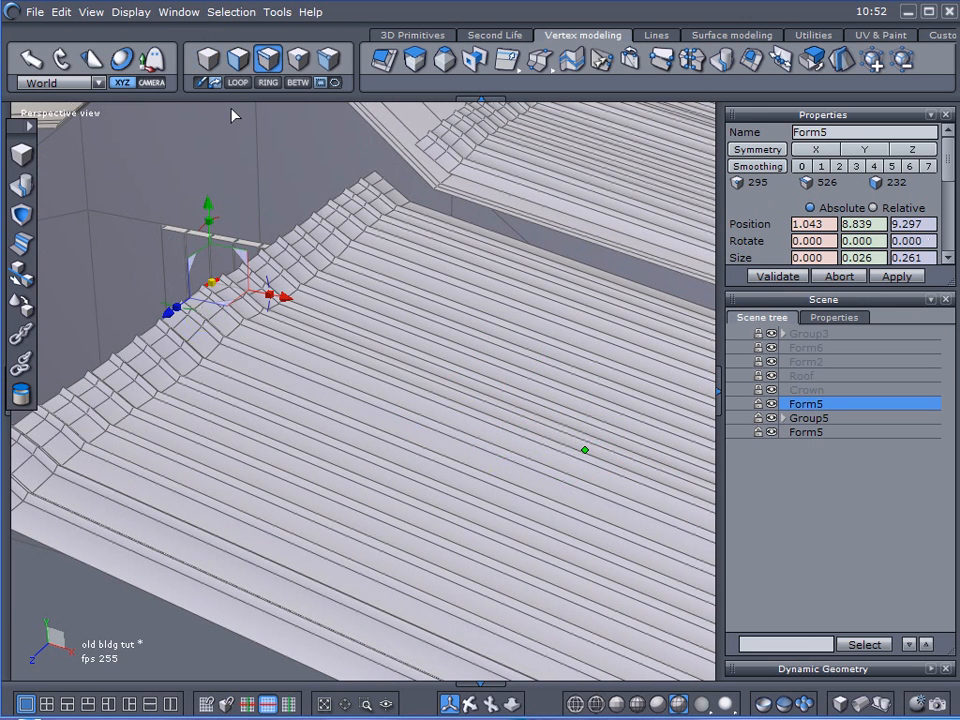
{"action": "left_click", "coordinate": [240, 83]}
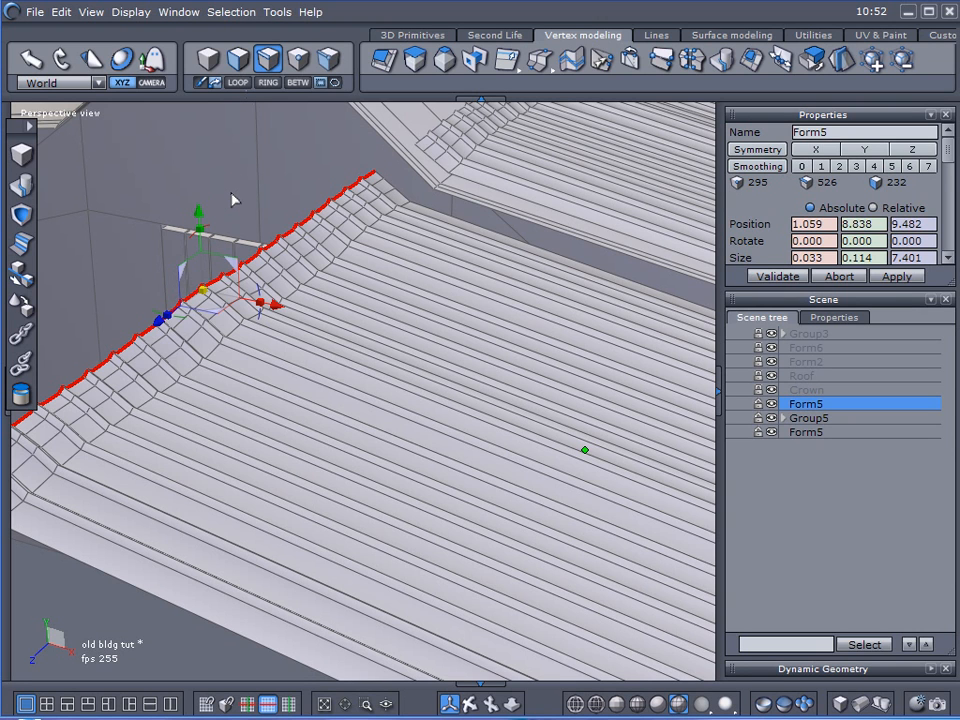
{"action": "key", "text": "f"}
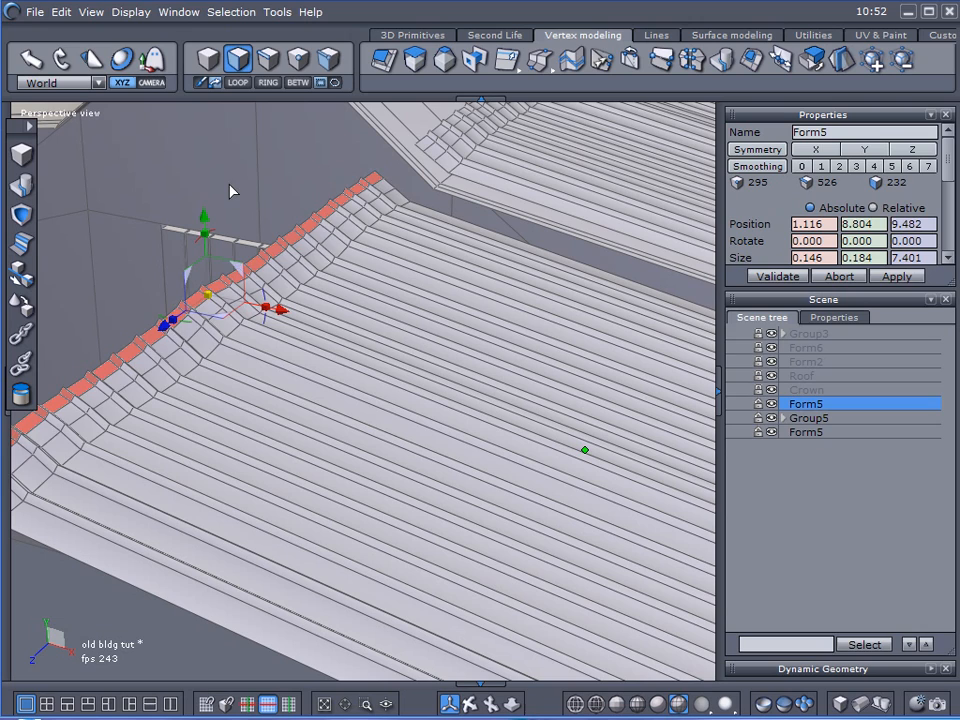
{"action": "key", "text": "Page_Up"}
{"action": "key", "text": "Page_Up"}
{"action": "key", "text": "Page_Up"}
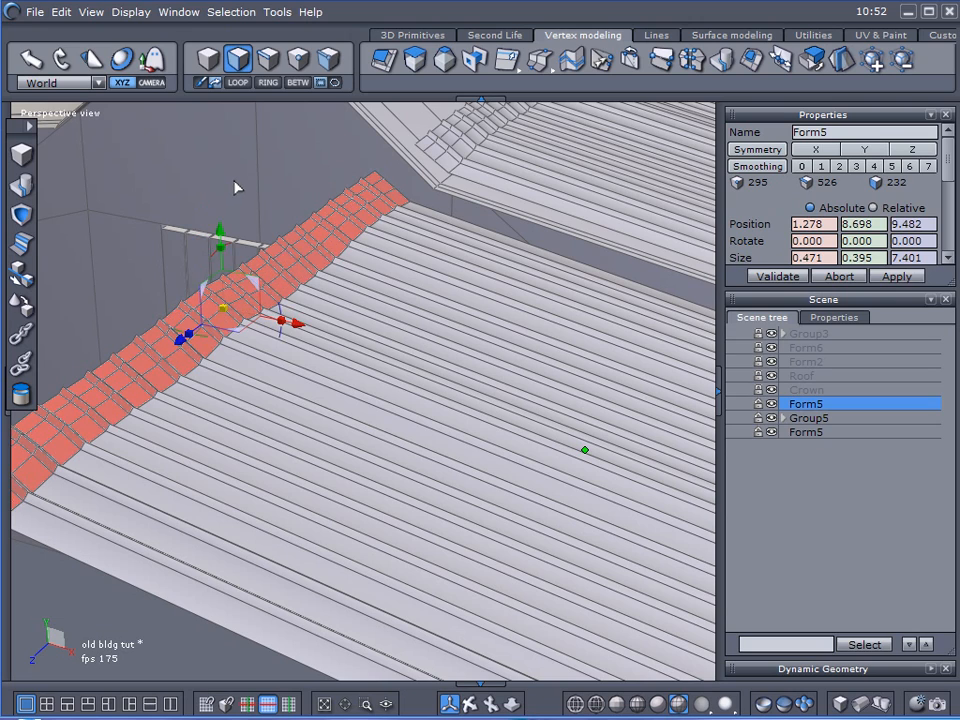
{"action": "key", "text": "Delete"}
- Stand the corrugated panel upright in front of the wall beside the door at about X 5.049, Y 4.640, Z 4.885
{"action": "scroll", "coordinate": [313, 400], "scroll_direction": "down", "scroll_amount": 3}
{"action": "left_click_drag", "start_coordinate": [308, 484], "coordinate": [529, 357], "text": "alt"}
{"action": "left_click_drag", "start_coordinate": [455, 366], "coordinate": [250, 540]}
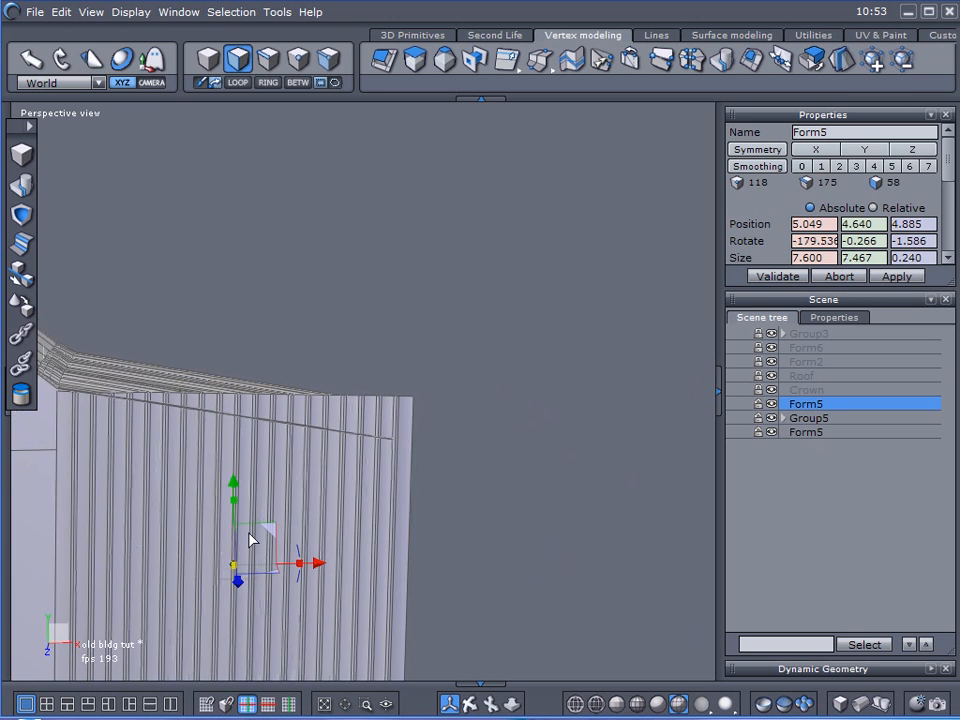
{"action": "middle_click_drag", "start_coordinate": [249, 533], "coordinate": [332, 450], "text": "alt"}
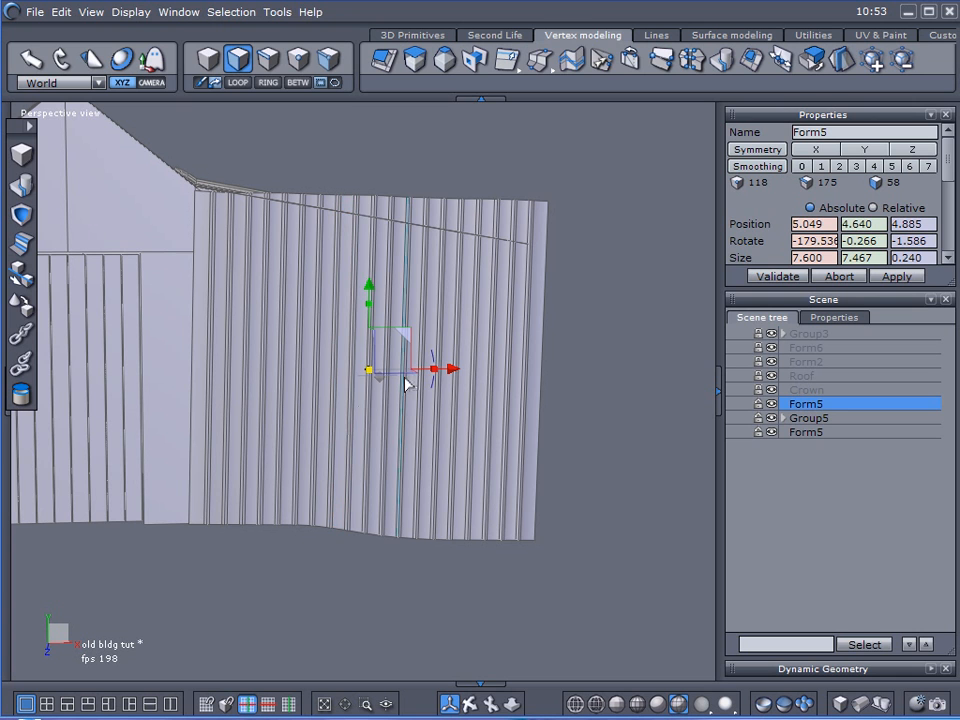
- Scale the upright panel down to about 2.675 wide and 5.156 high and move it toward the door at about X 2.957
{"action": "left_click_drag", "start_coordinate": [367, 370], "coordinate": [326, 369]}
{"action": "left_click_drag", "start_coordinate": [372, 307], "coordinate": [381, 240]}
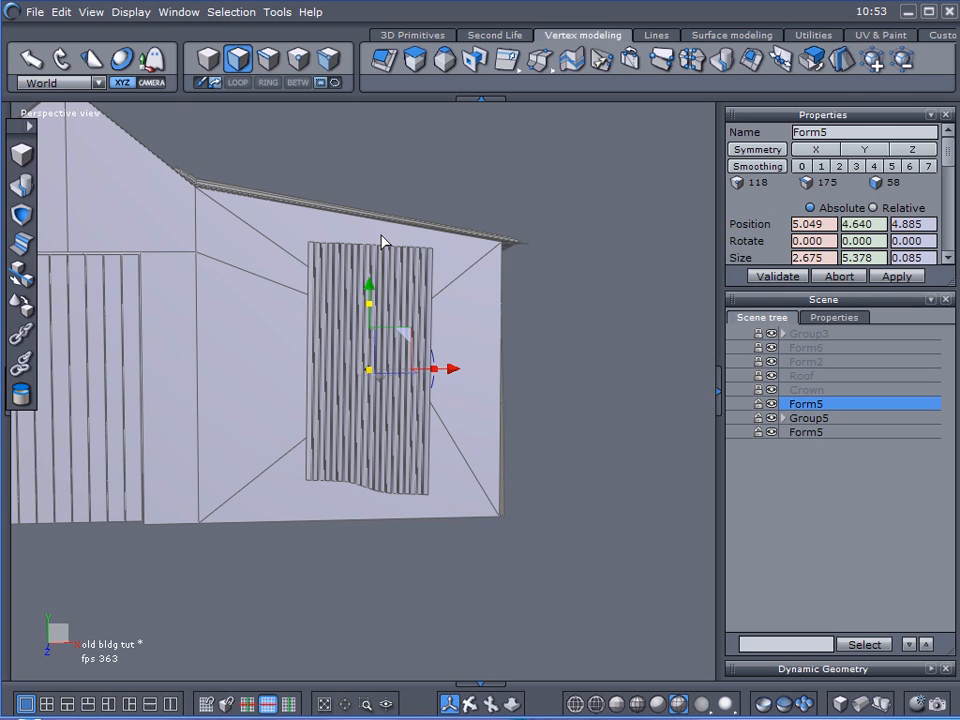
{"action": "left_click_drag", "start_coordinate": [454, 365], "coordinate": [355, 367]}
{"action": "scroll", "coordinate": [266, 360], "scroll_direction": "up", "scroll_amount": 5}
{"action": "scroll", "coordinate": [265, 366], "scroll_direction": "down", "scroll_amount": 4}
{"action": "scroll", "coordinate": [266, 375], "scroll_direction": "up", "scroll_amount": 6}
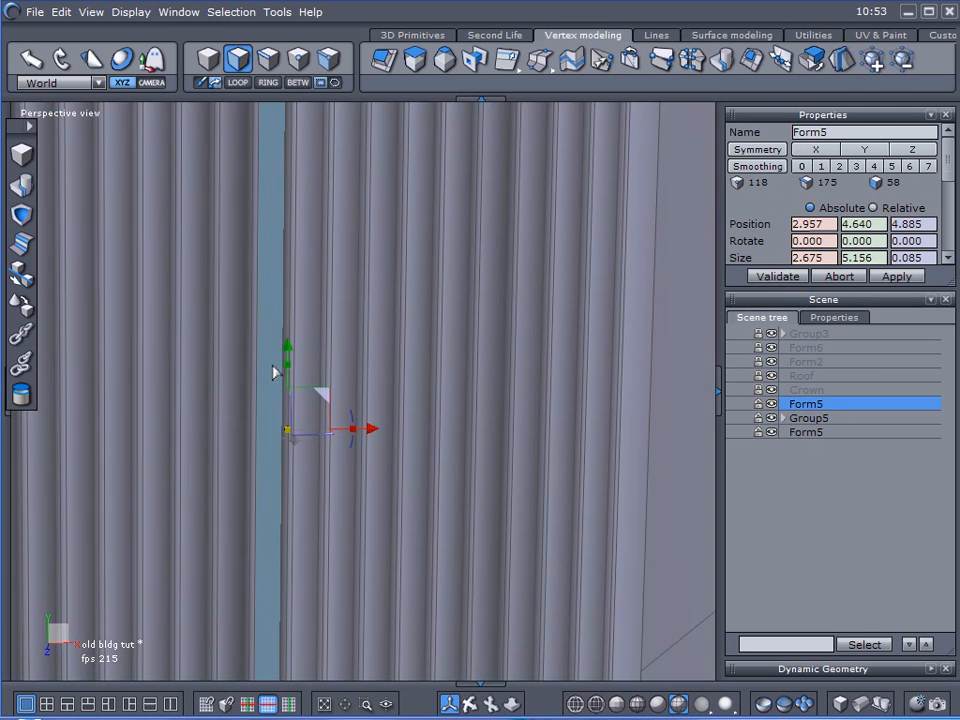
{"action": "scroll", "coordinate": [279, 375], "scroll_direction": "down", "scroll_amount": 4}
- Resize the panel to about 2.869 by 3.078 and set it close to the front wall at about Y 3.075, Z 4.638
{"action": "middle_click_drag", "start_coordinate": [391, 394], "coordinate": [322, 423]}
{"action": "left_click_drag", "start_coordinate": [318, 418], "coordinate": [304, 407]}
{"action": "middle_click_drag", "start_coordinate": [304, 407], "coordinate": [334, 448]}
{"action": "left_click_drag", "start_coordinate": [268, 392], "coordinate": [193, 392]}
{"action": "left_click_drag", "start_coordinate": [333, 393], "coordinate": [332, 428]}
{"action": "left_click_drag", "start_coordinate": [278, 318], "coordinate": [300, 430]}
{"action": "middle_click_drag", "start_coordinate": [319, 424], "coordinate": [360, 325]}
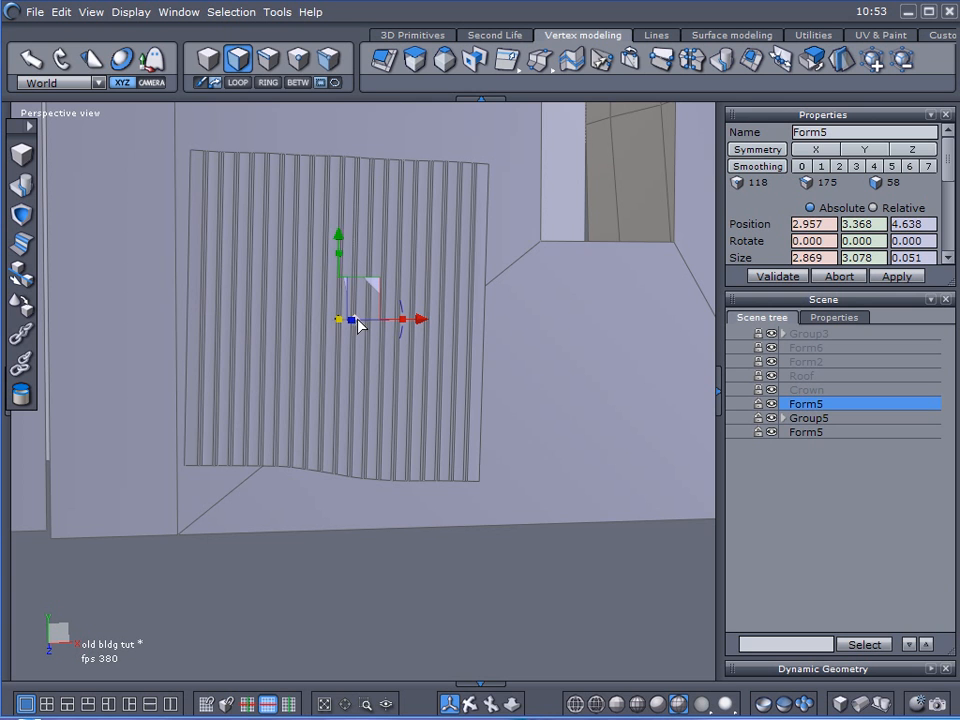
{"action": "left_click_drag", "start_coordinate": [336, 244], "coordinate": [336, 270]}
{"action": "scroll", "coordinate": [368, 335], "scroll_direction": "down", "scroll_amount": 3}
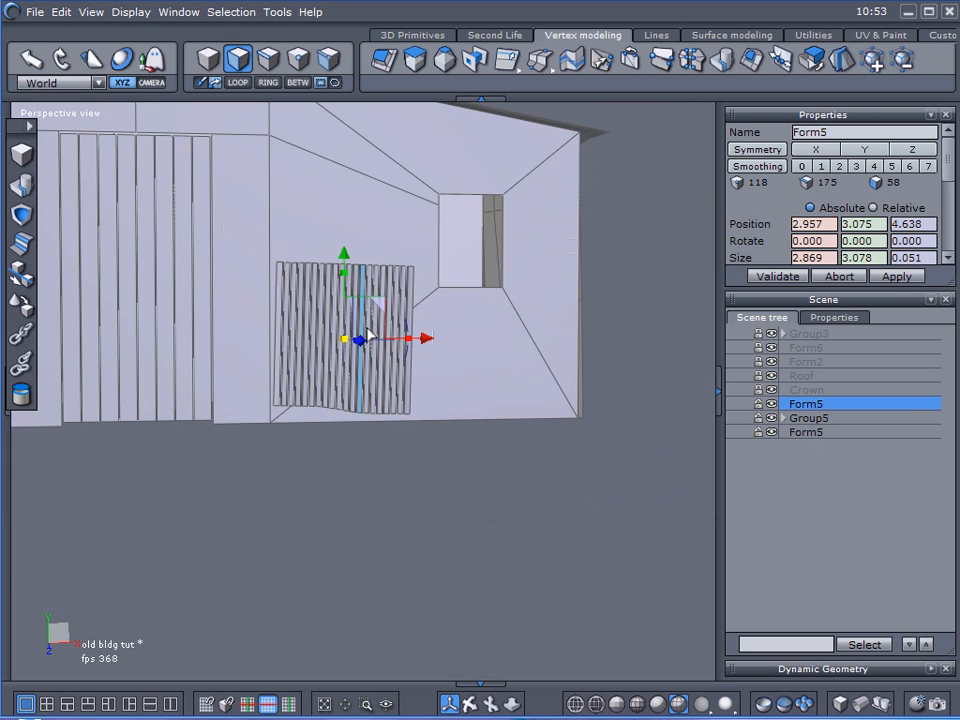
- Save the old bldg tut scene
{"action": "middle_click_drag", "start_coordinate": [330, 407], "coordinate": [340, 317]}
{"action": "scroll", "coordinate": [172, 430], "scroll_direction": "down", "scroll_amount": 2}
{"action": "middle_click_drag", "start_coordinate": [306, 522], "coordinate": [303, 196]}
{"action": "scroll", "coordinate": [170, 437], "scroll_direction": "up", "scroll_amount": 3}
{"action": "scroll", "coordinate": [177, 441], "scroll_direction": "down", "scroll_amount": 3}
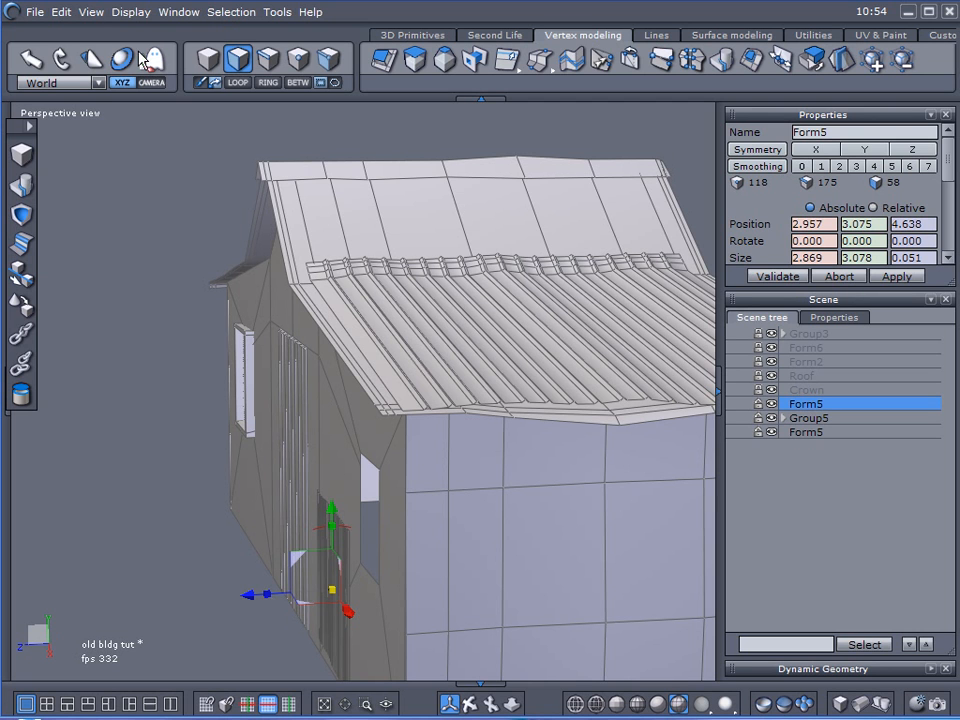
{"action": "left_click", "coordinate": [35, 14]}
{"action": "left_click", "coordinate": [74, 164]}
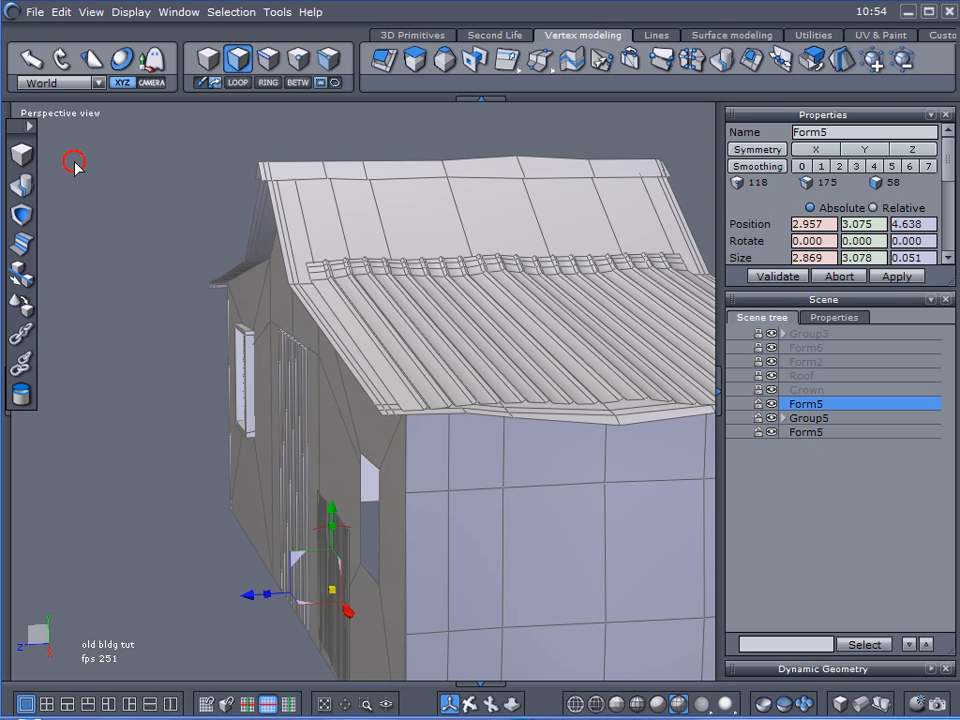